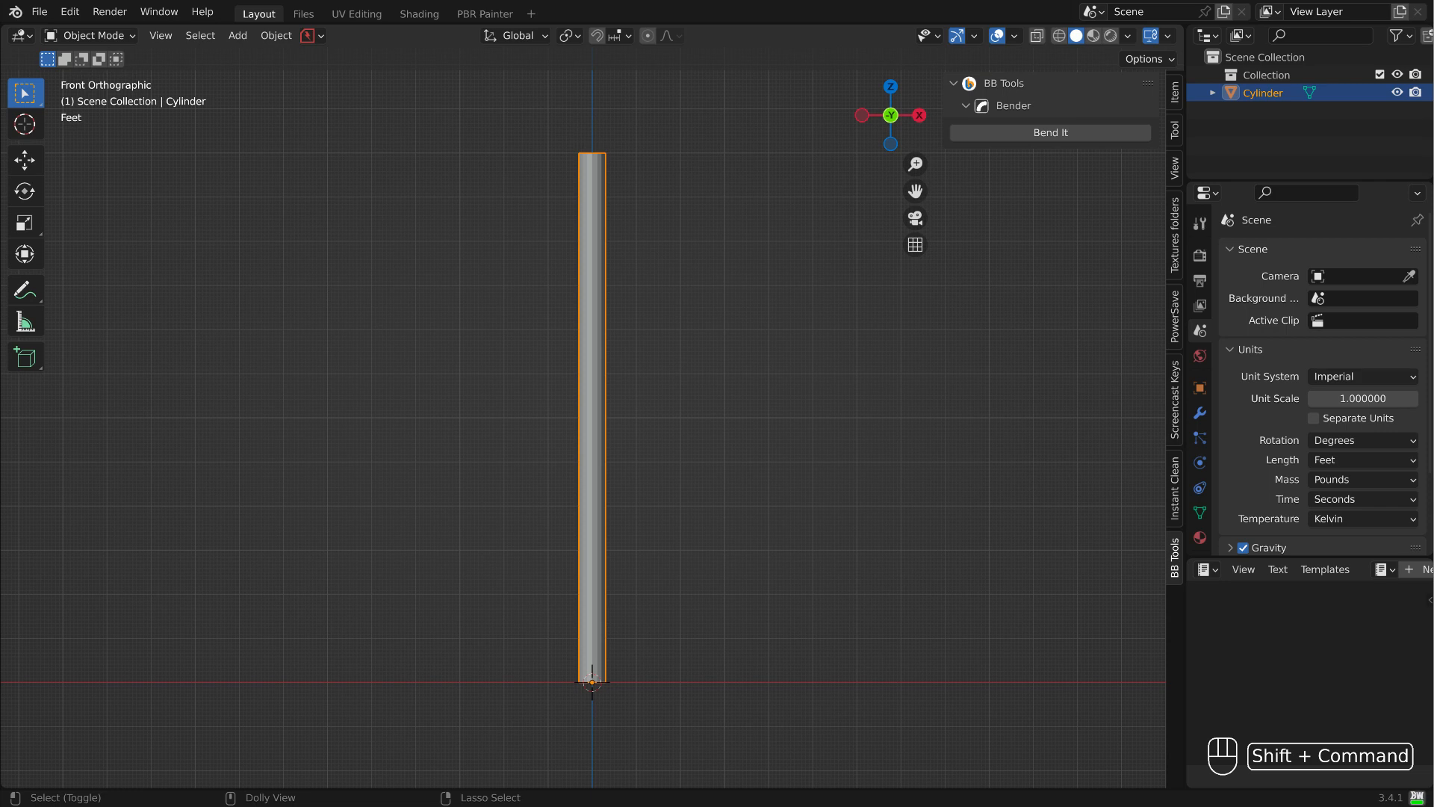
Step: Add a Bender bend to the cylinder with No Limit Bend, a gizmo size of about 10.6' and a grid spacing of about 1.54'
{"action": "left_click", "coordinate": [964, 132]}
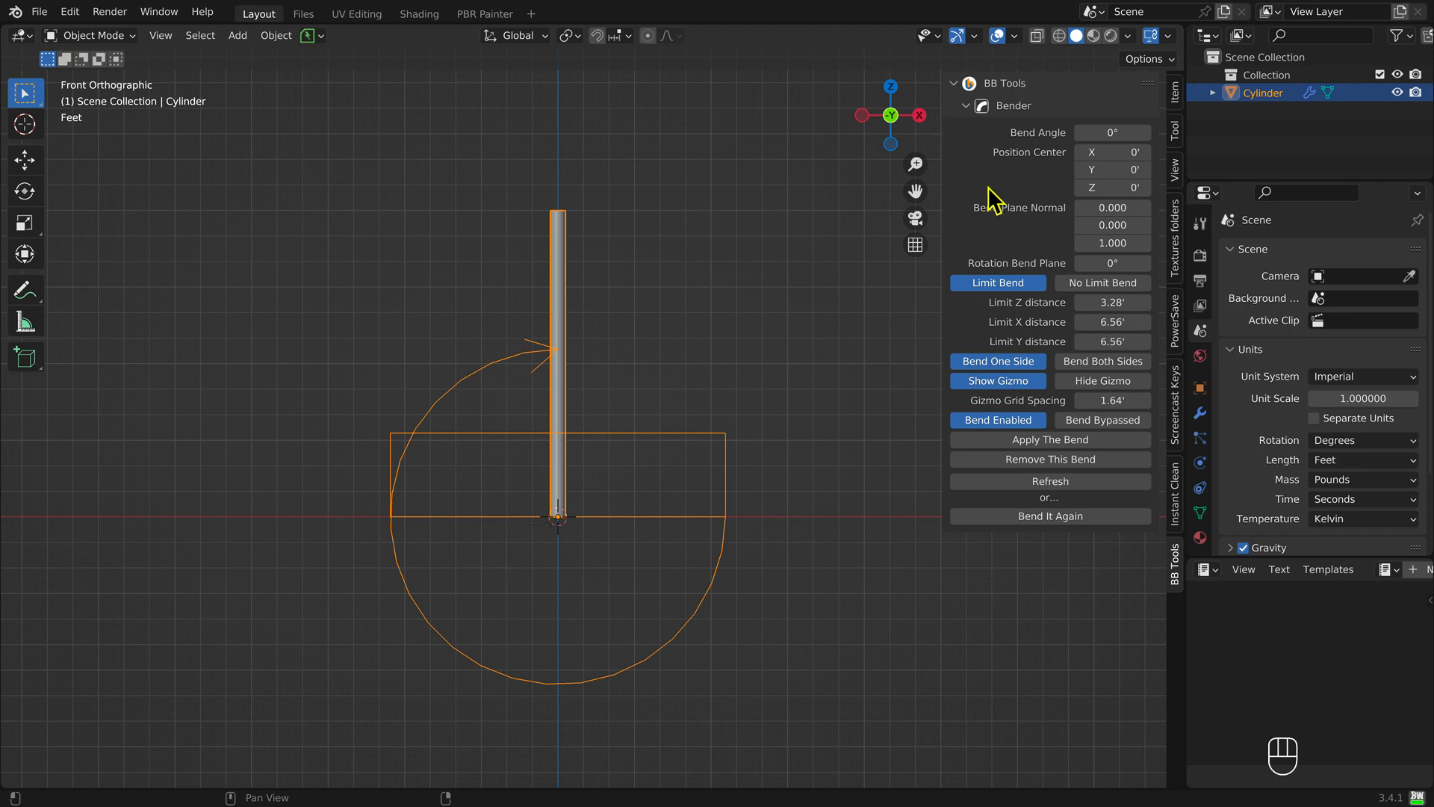
{"action": "left_click", "coordinate": [1111, 294]}
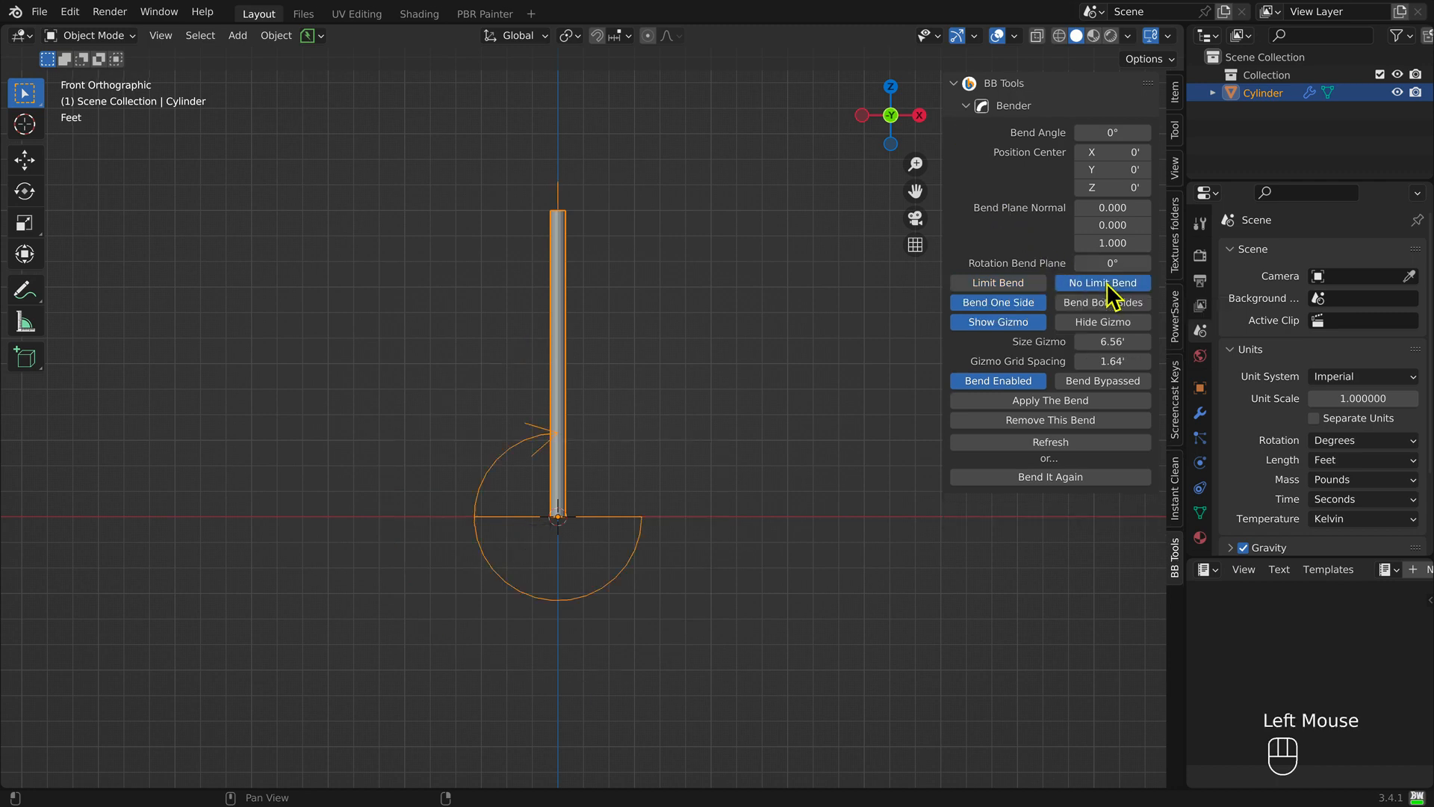
{"action": "left_click_drag", "start_coordinate": [843, 346], "coordinate": [821, 368], "text": "alt"}
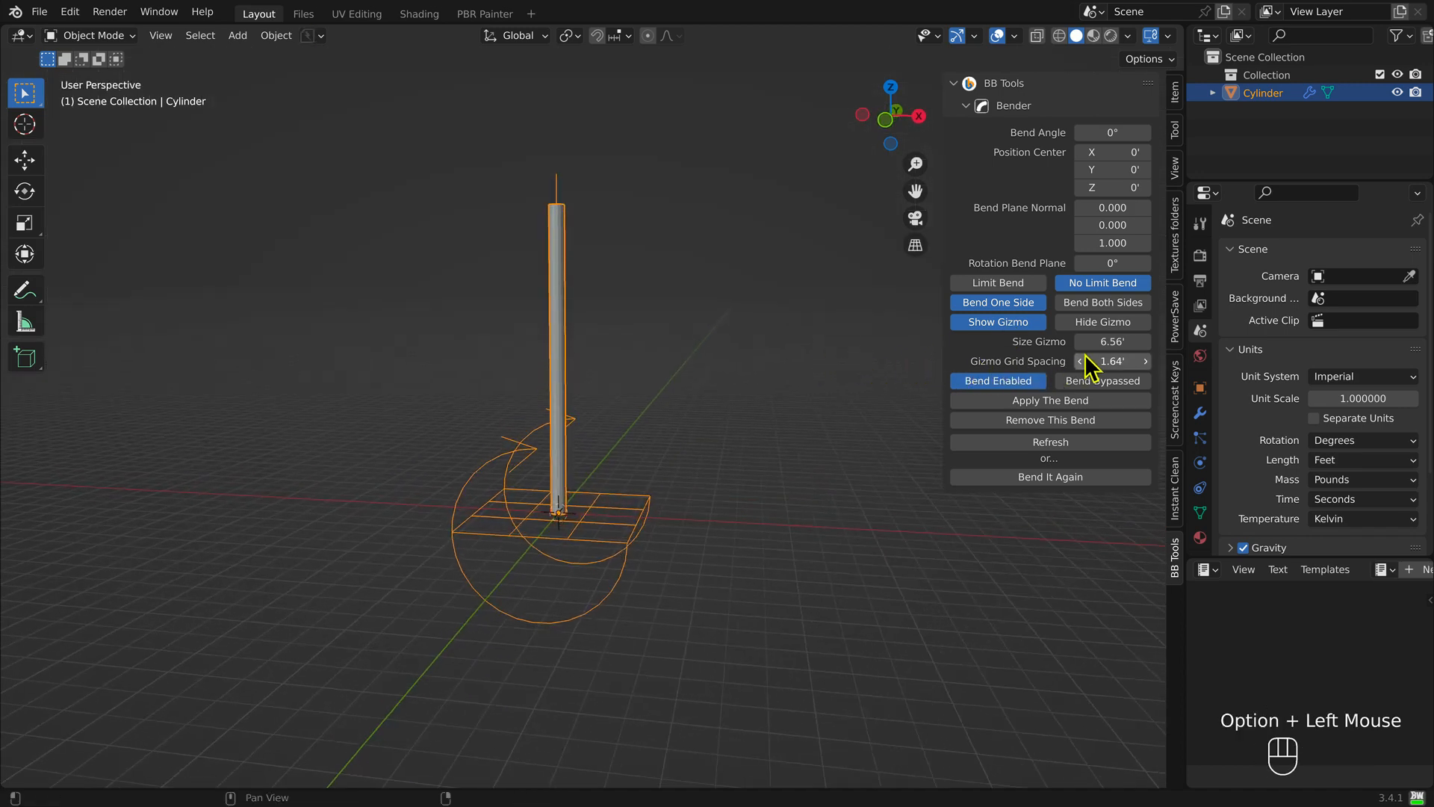
{"action": "mouse_move", "coordinate": [1120, 341]}
{"action": "left_mouse_down"}
{"action": "mouse_move", "coordinate": [1076, 342]}
{"action": "mouse_move", "coordinate": [1135, 341]}
{"action": "mouse_move", "coordinate": [1135, 363]}
{"action": "mouse_move", "coordinate": [1095, 362]}
{"action": "mouse_move", "coordinate": [1128, 360]}
{"action": "left_mouse_up"}
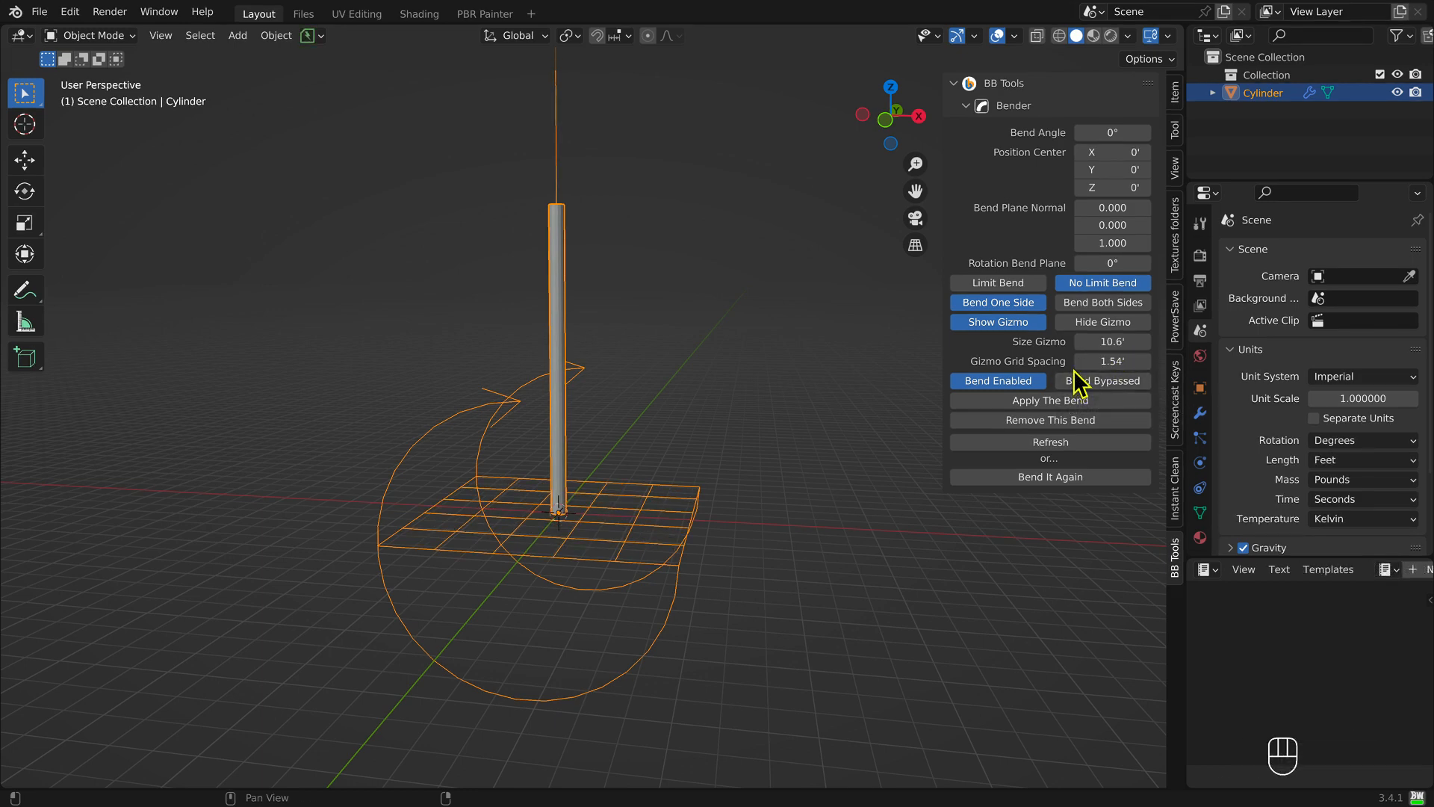
Step: Try an unlimited bend on the cylinder and reset the bend angle to 0°
{"action": "left_click_drag", "start_coordinate": [1086, 135], "coordinate": [1143, 128]}
{"action": "left_click", "coordinate": [1115, 133]}
{"action": "type", "text": "0"}
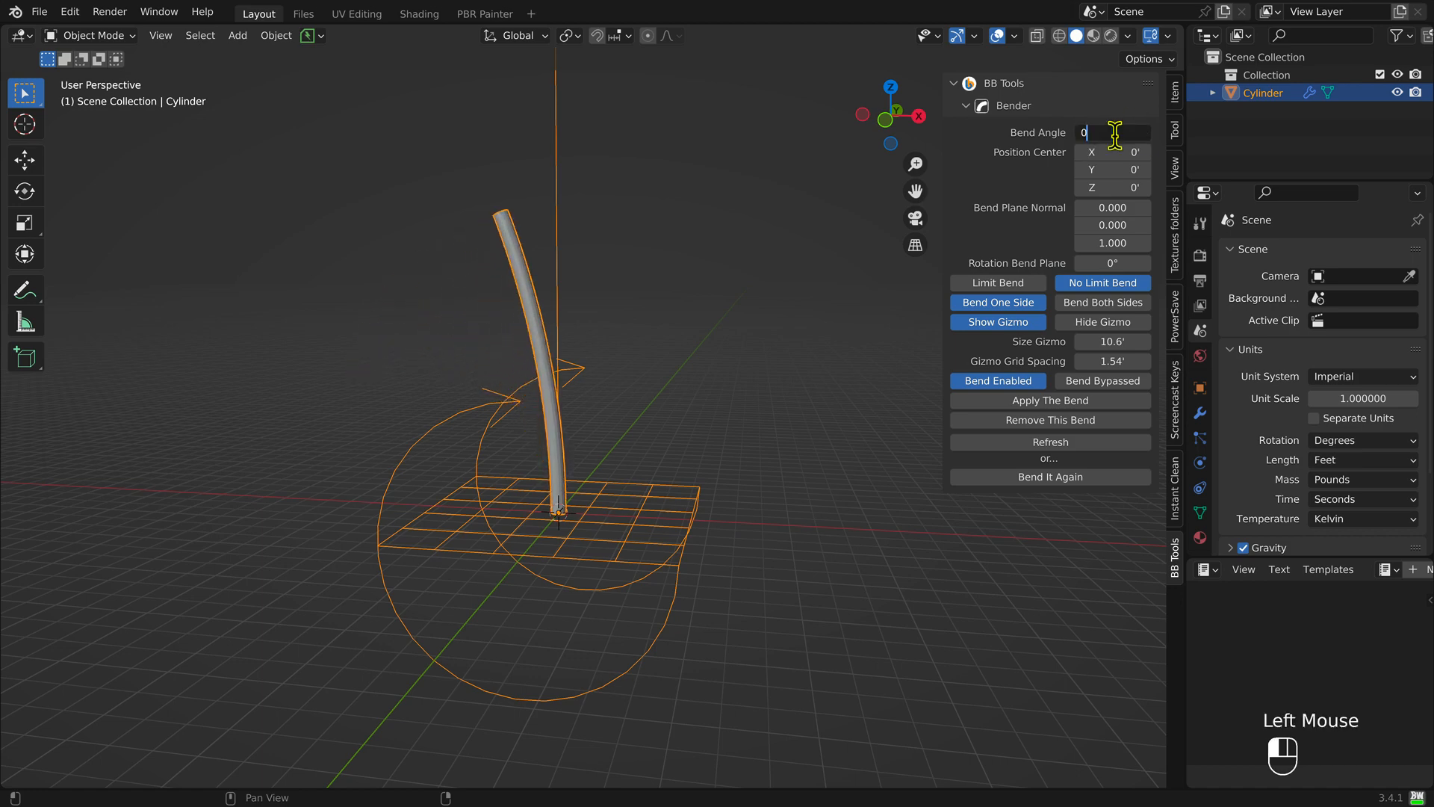
{"action": "key", "text": "Return"}
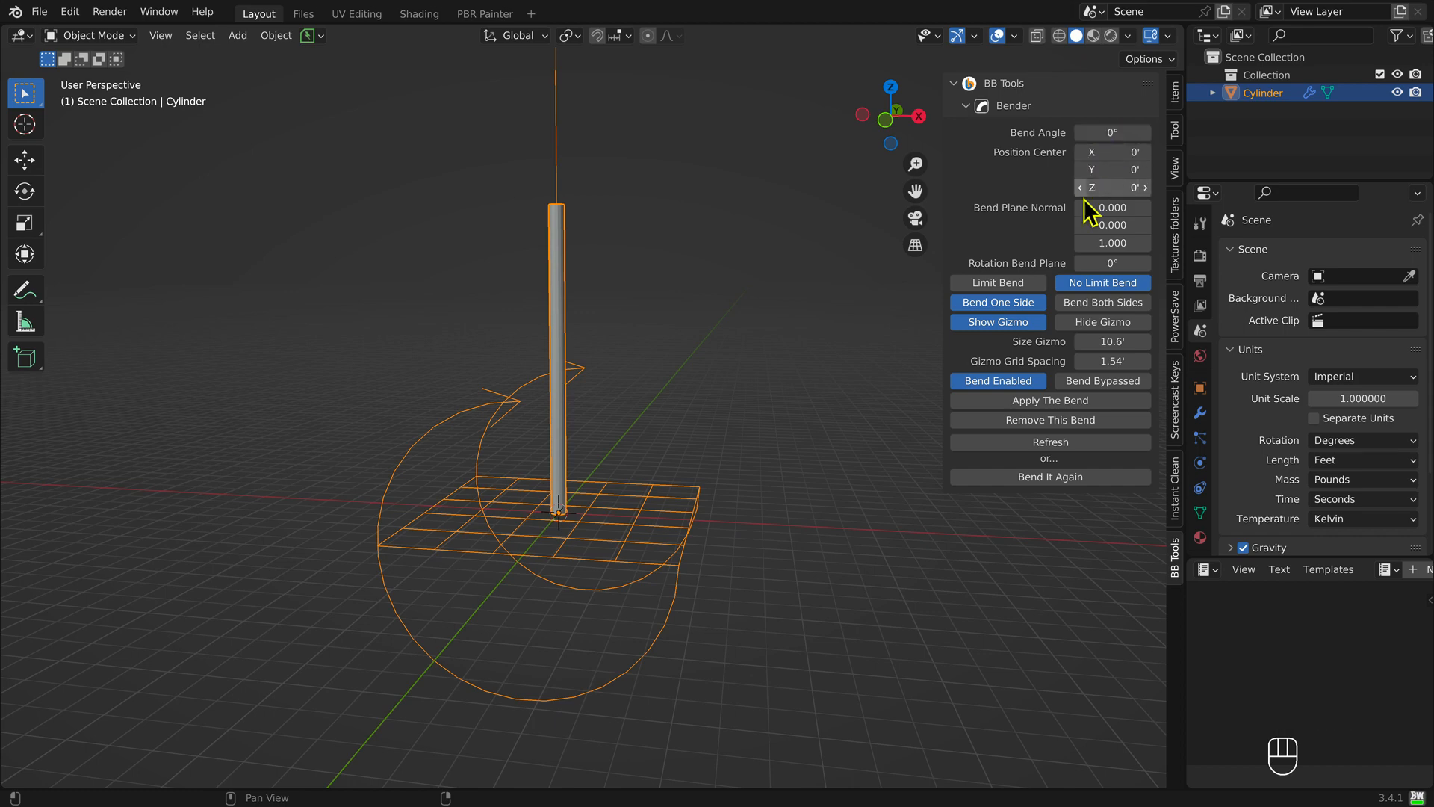
Step: Limit the bend to about 4.08' in Z, 6.96' in X and 8.36' in Y, and set the bend angle to 90°
{"action": "left_click", "coordinate": [1003, 288]}
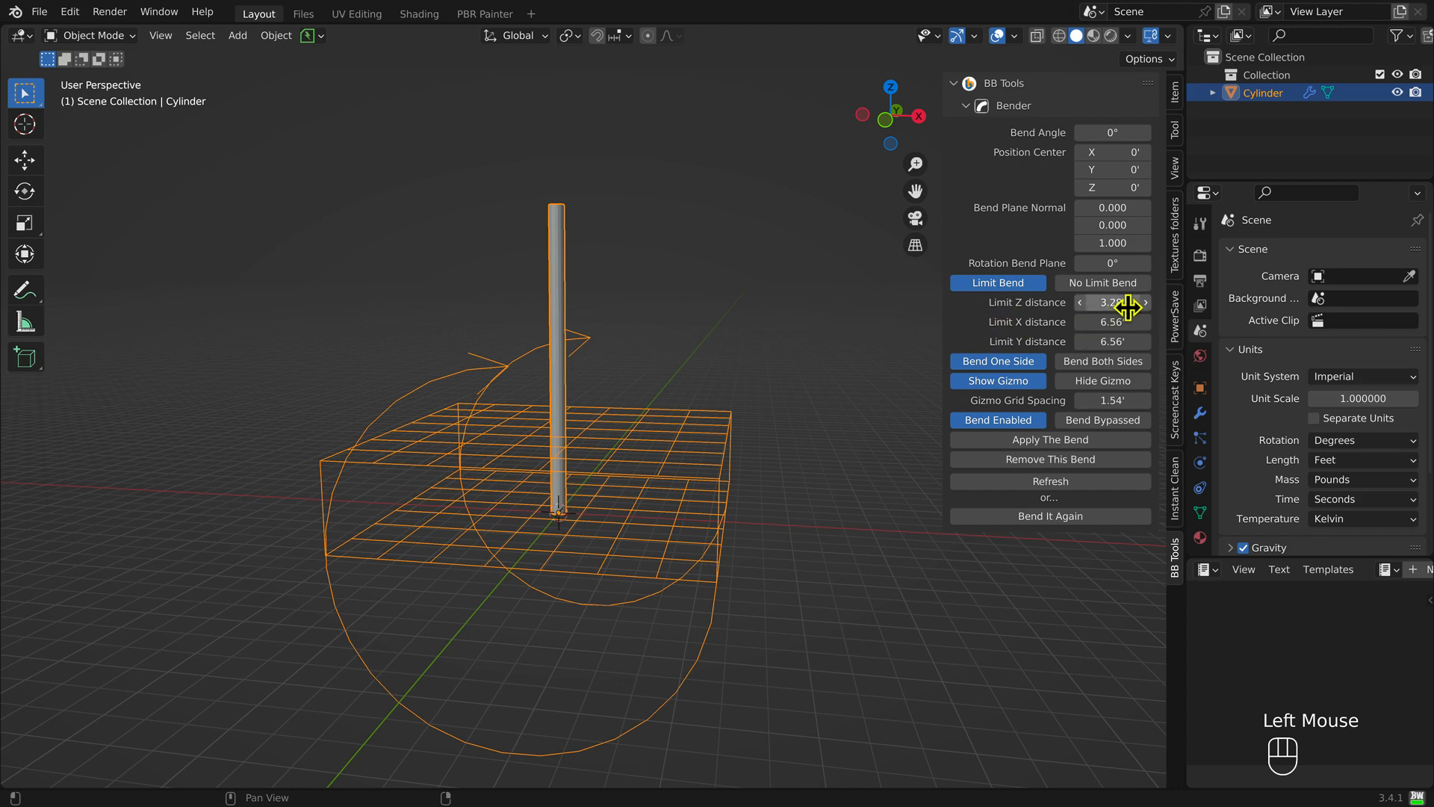
{"action": "mouse_move", "coordinate": [1133, 317]}
{"action": "left_mouse_down"}
{"action": "mouse_move", "coordinate": [1083, 318]}
{"action": "mouse_move", "coordinate": [1141, 317]}
{"action": "mouse_move", "coordinate": [1134, 344]}
{"action": "mouse_move", "coordinate": [1076, 344]}
{"action": "mouse_move", "coordinate": [1162, 344]}
{"action": "mouse_move", "coordinate": [1127, 302]}
{"action": "mouse_move", "coordinate": [1106, 301]}
{"action": "mouse_move", "coordinate": [1143, 302]}
{"action": "left_mouse_up"}
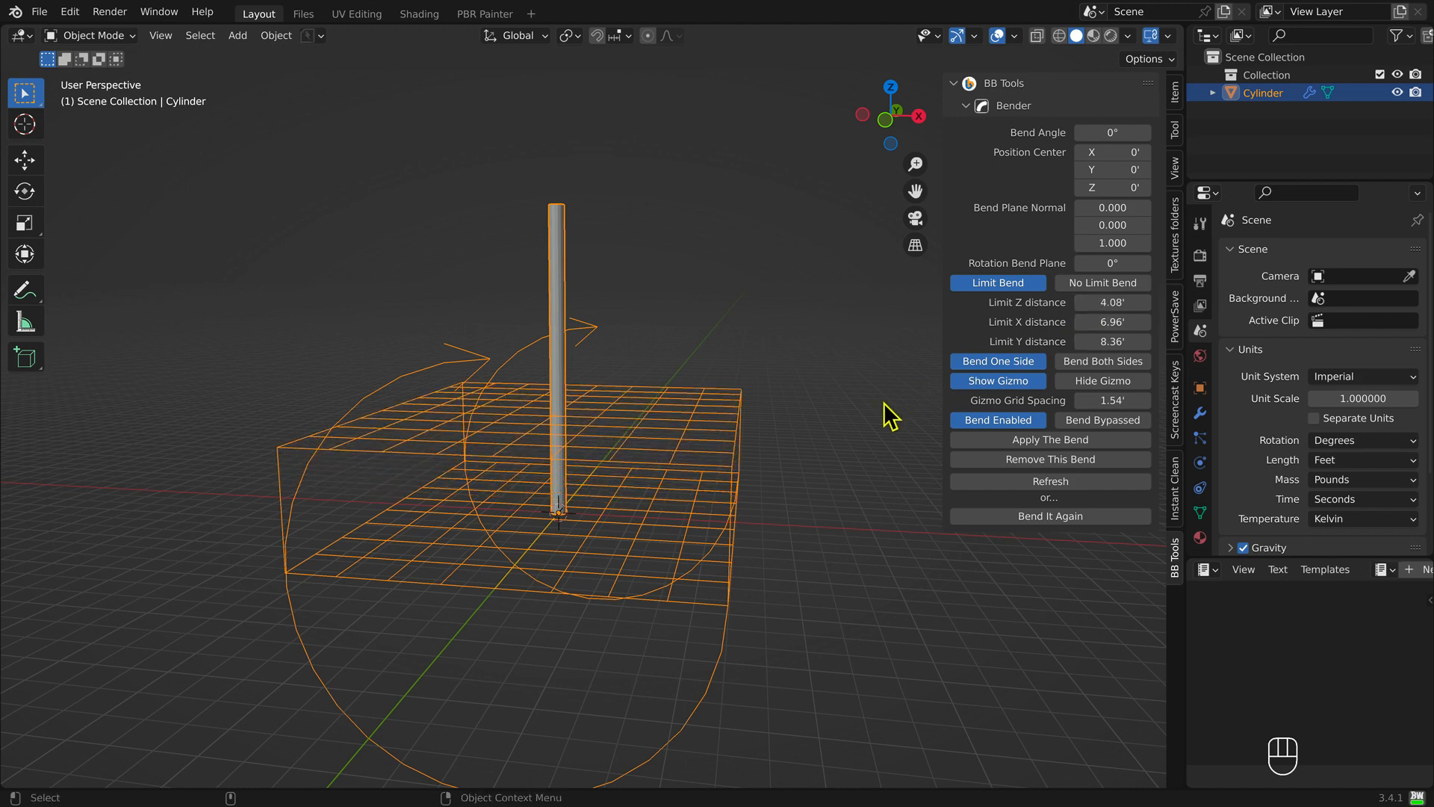
{"action": "left_click_drag", "start_coordinate": [1091, 133], "coordinate": [1165, 132]}
{"action": "key", "text": "KP_1"}
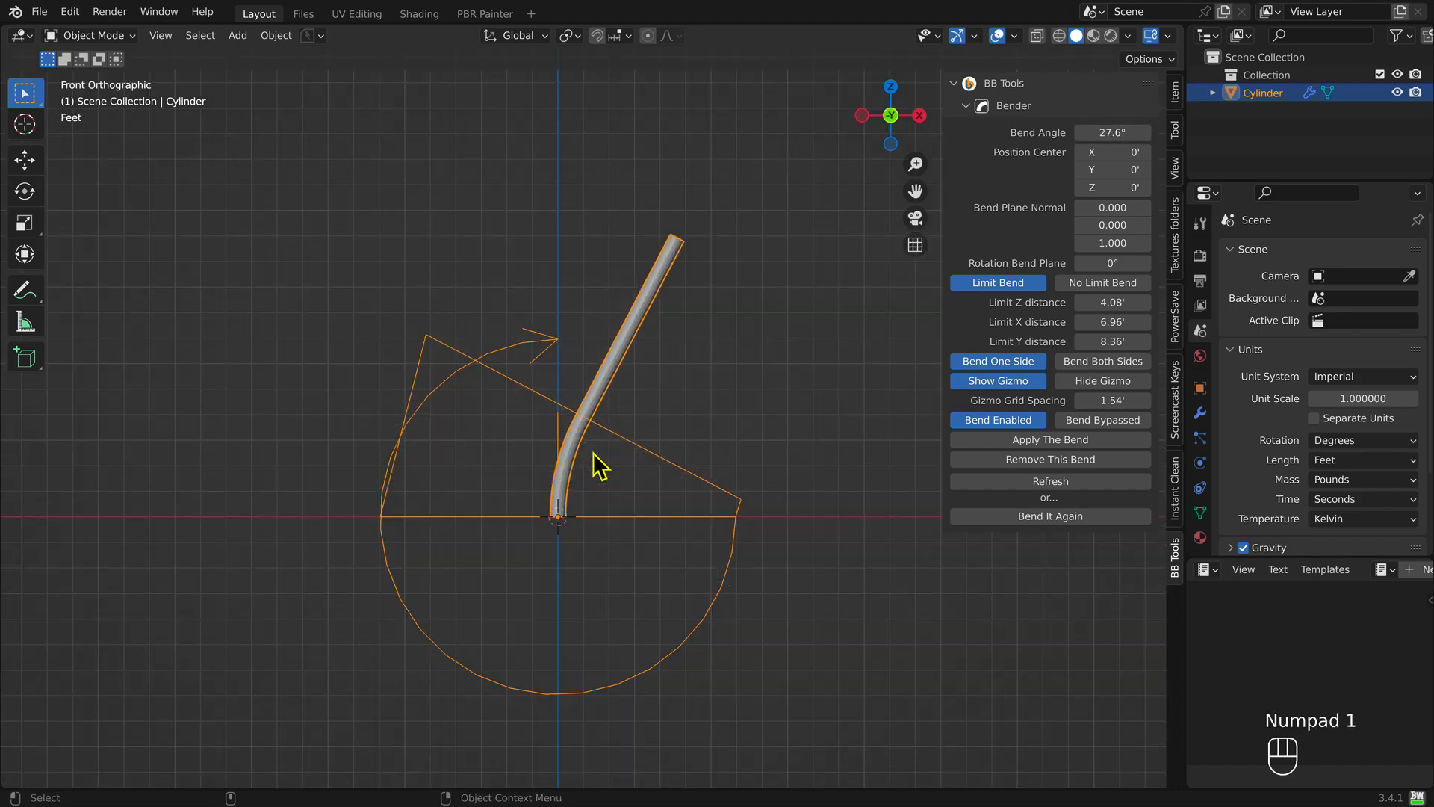
{"action": "mouse_move", "coordinate": [1088, 131]}
{"action": "left_mouse_down"}
{"action": "mouse_move", "coordinate": [1158, 132]}
{"action": "mouse_move", "coordinate": [1086, 131]}
{"action": "left_mouse_up"}
{"action": "double_click", "coordinate": [1086, 131]}
{"action": "type", "text": "90"}
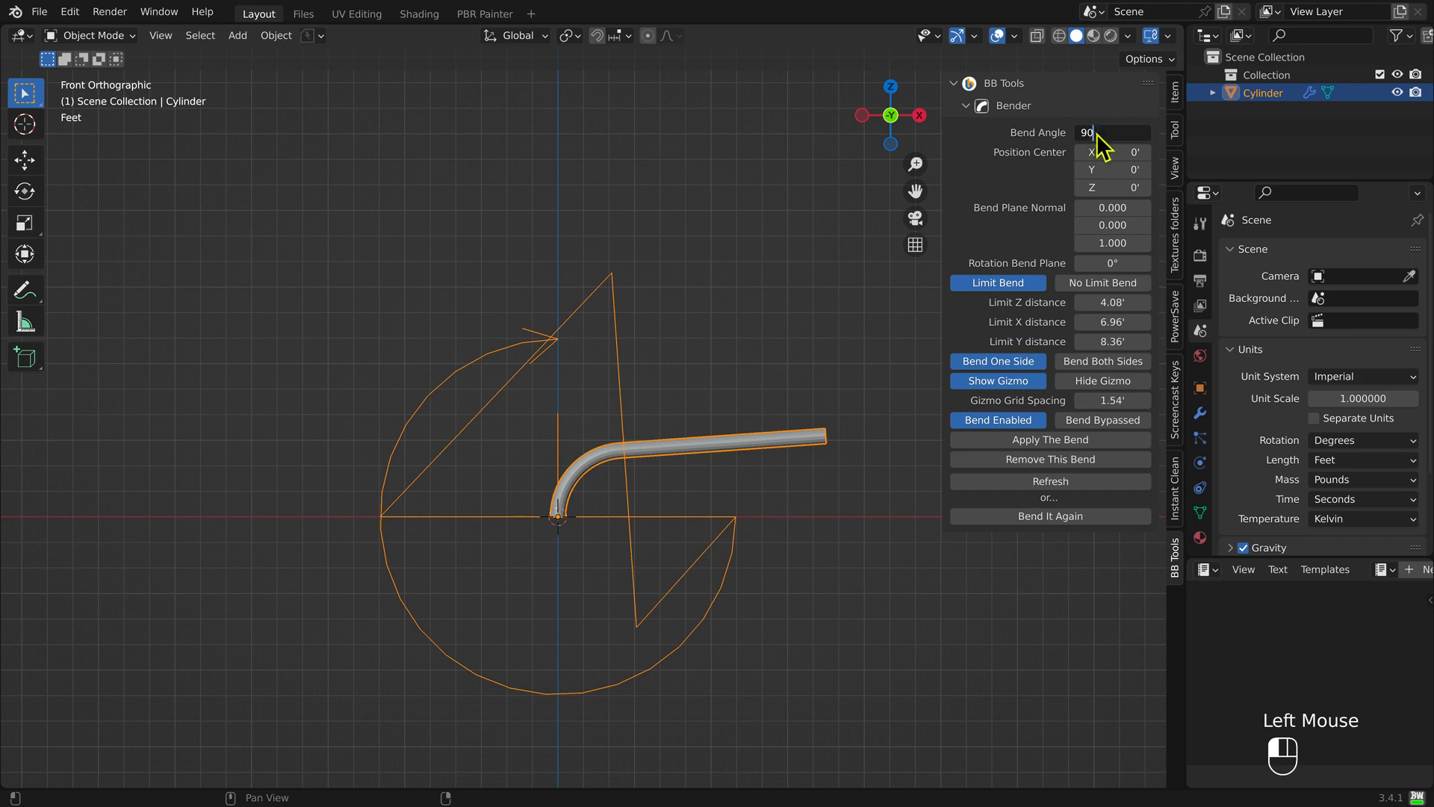
{"action": "key", "text": "Return"}
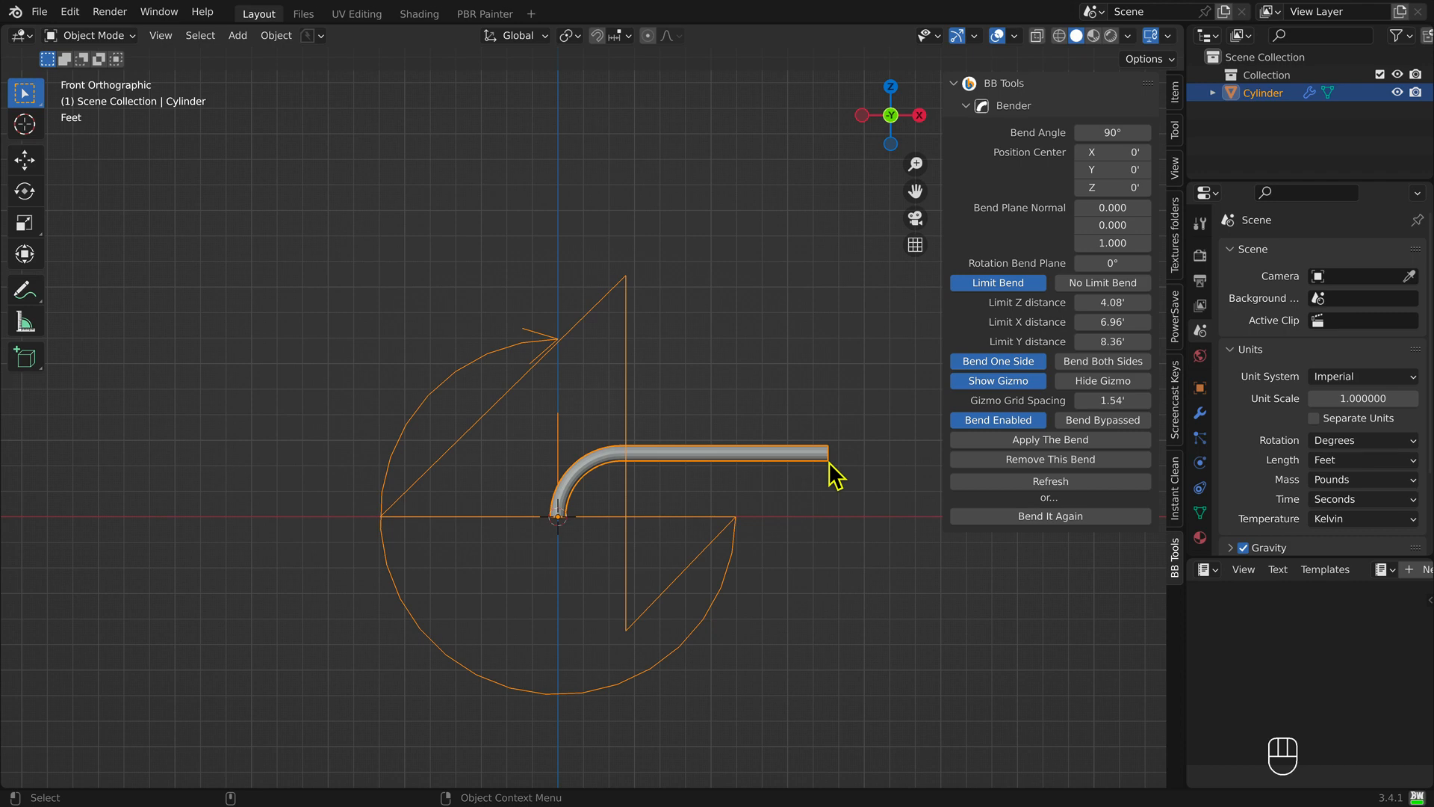
Step: Bypass the bend to compare with the straight cylinder, and enable the bend again
{"action": "left_click", "coordinate": [1110, 423]}
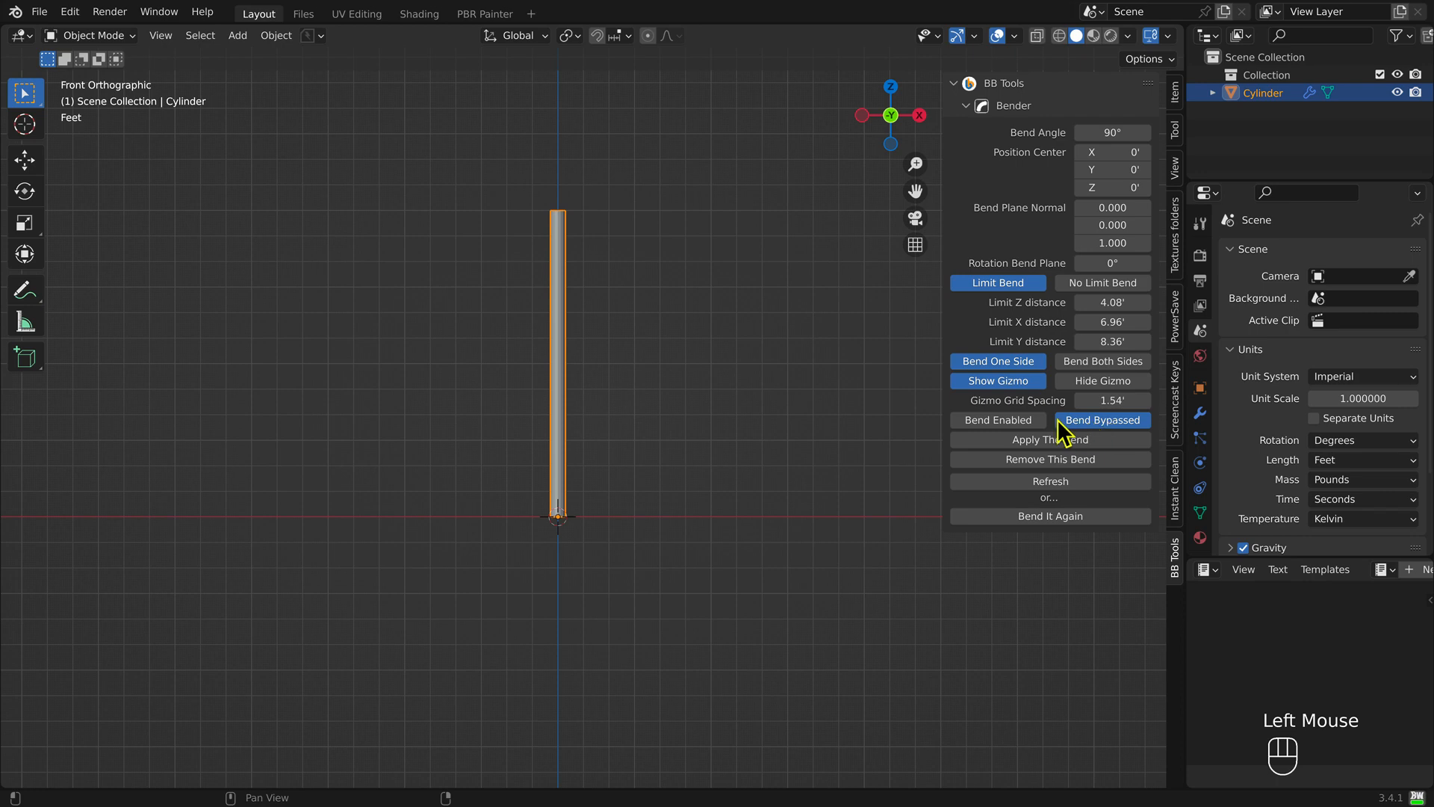
{"action": "left_click", "coordinate": [1002, 420]}
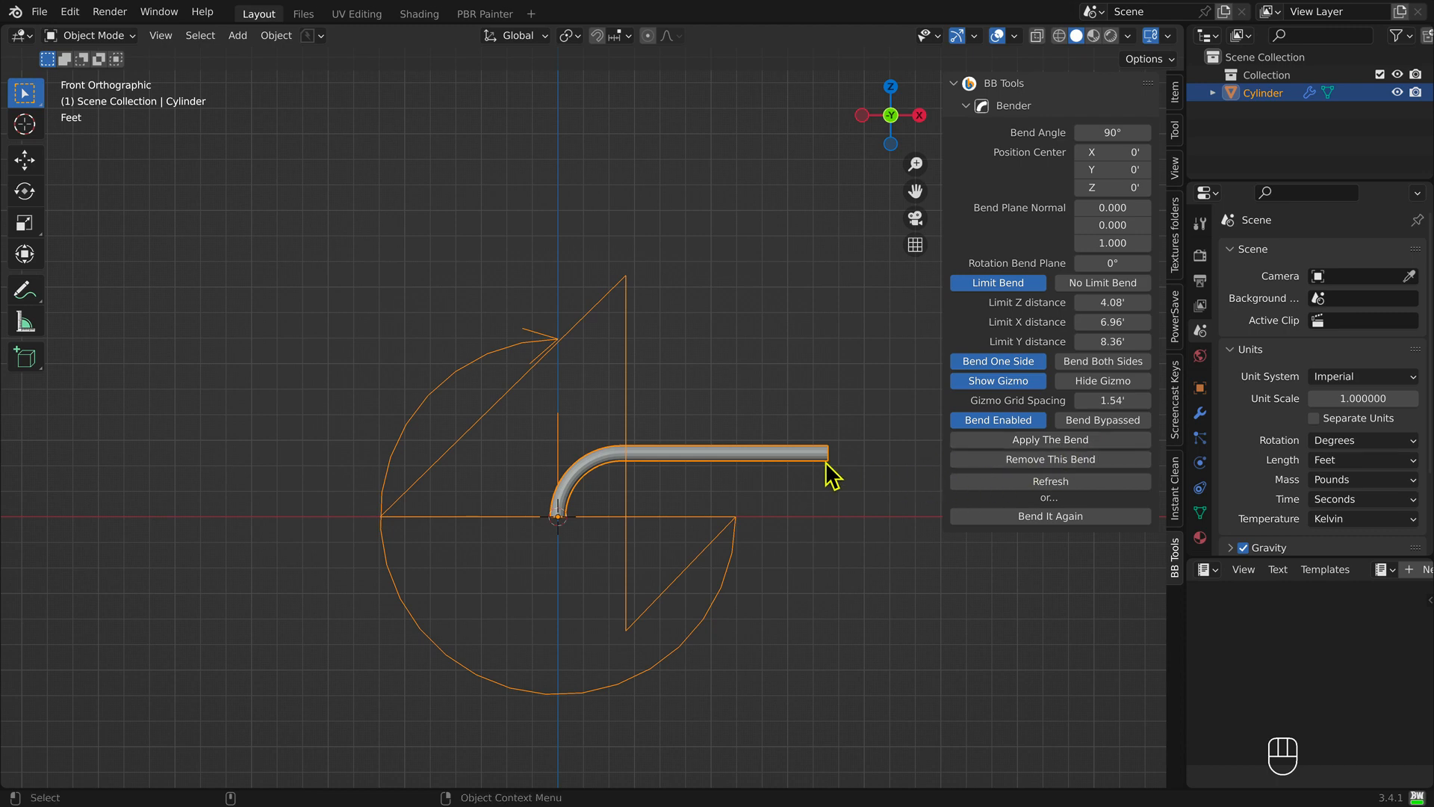
{"action": "key", "text": "shift+super"}
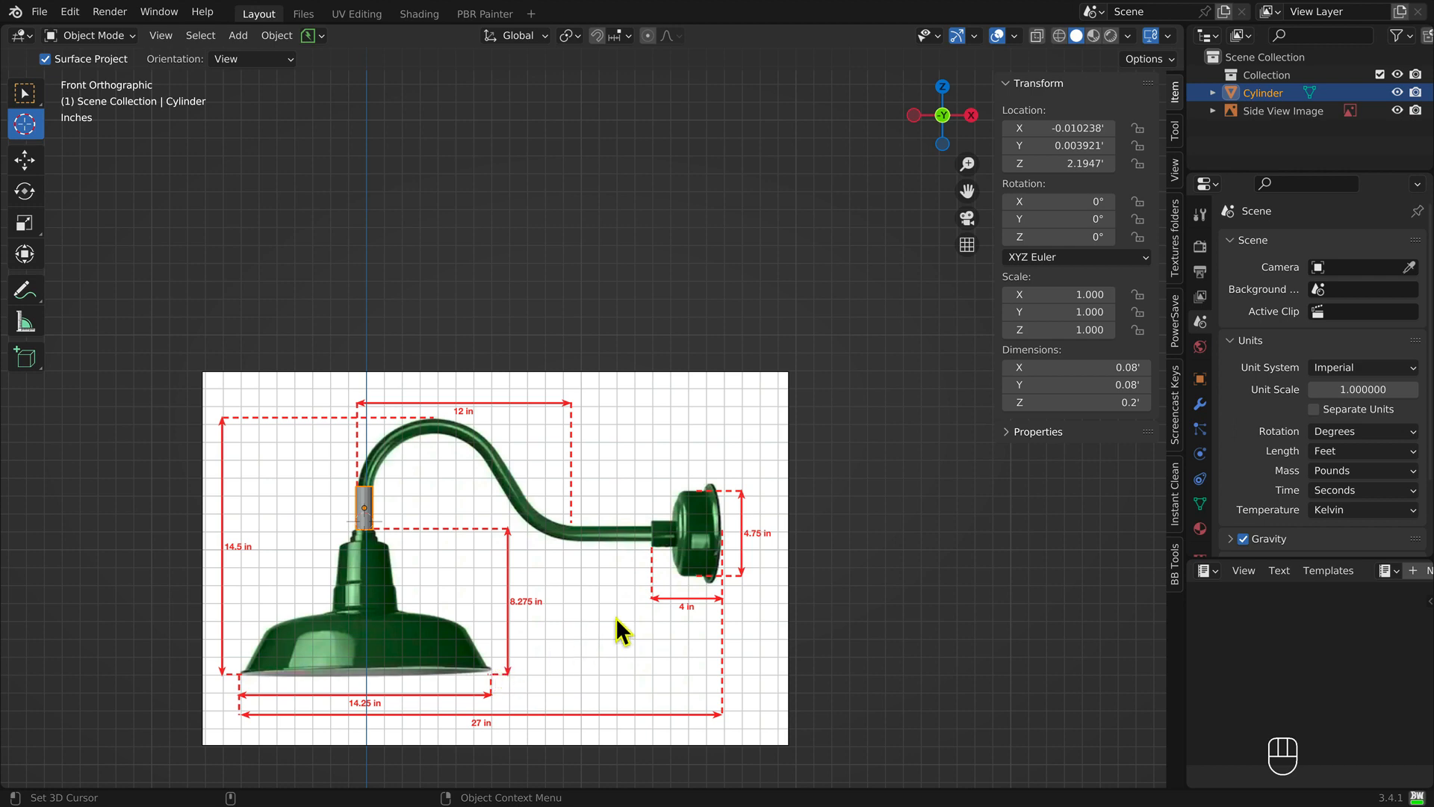
Step: Set the lamp pipe cylinder's Z dimension to 2' and apply its rotation and scale
{"action": "left_click", "coordinate": [1031, 402]}
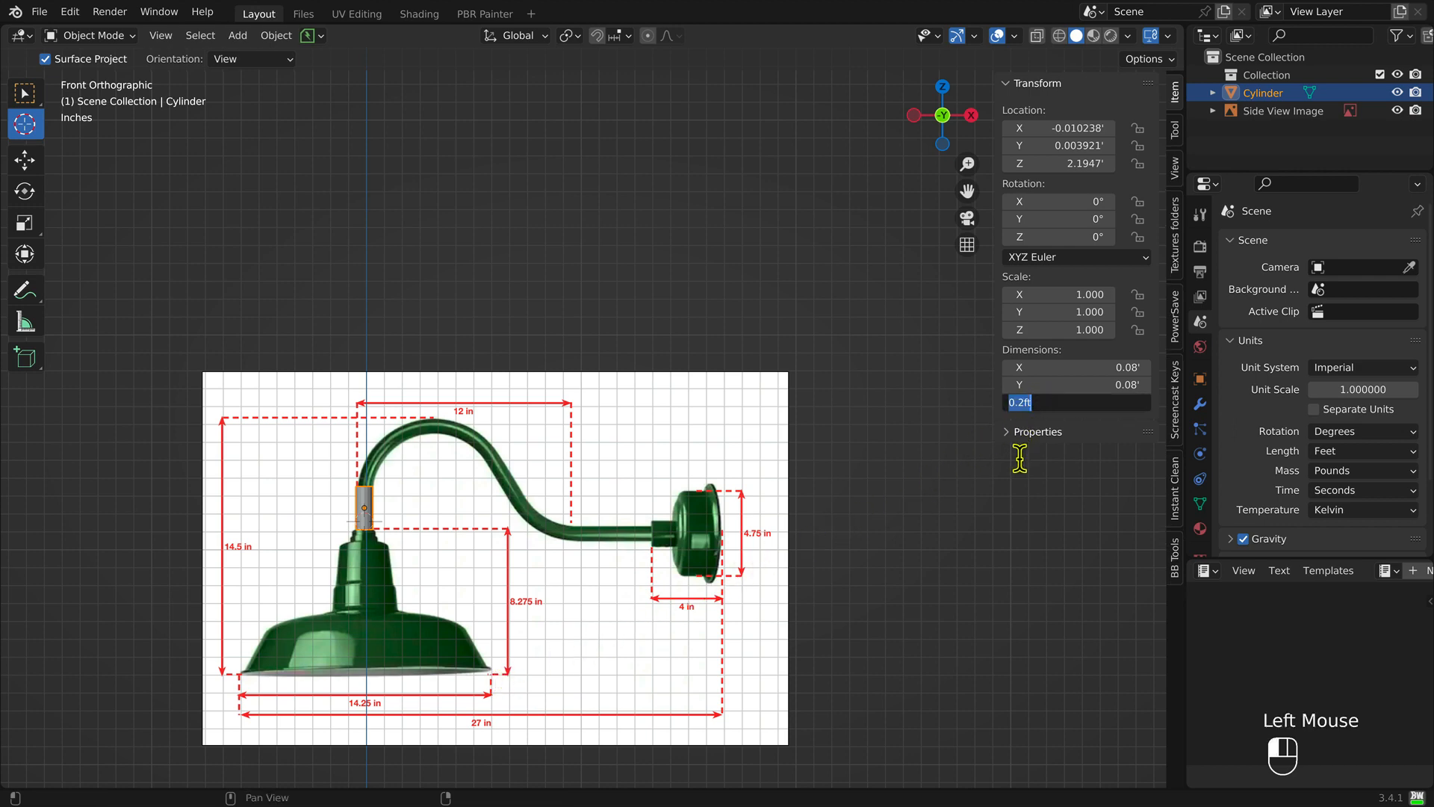
{"action": "key", "text": "Return"}
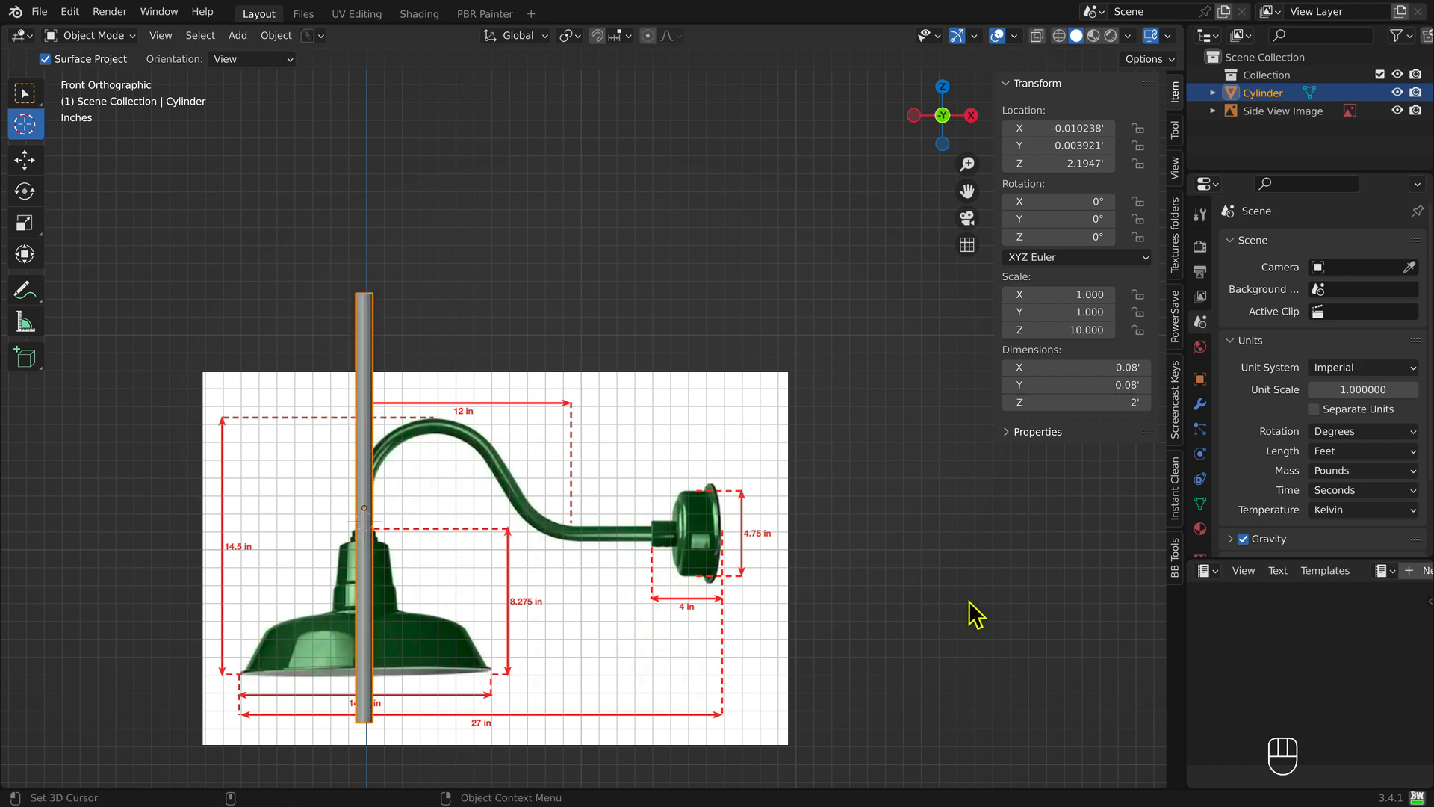
{"action": "key", "text": "ctrl+a"}
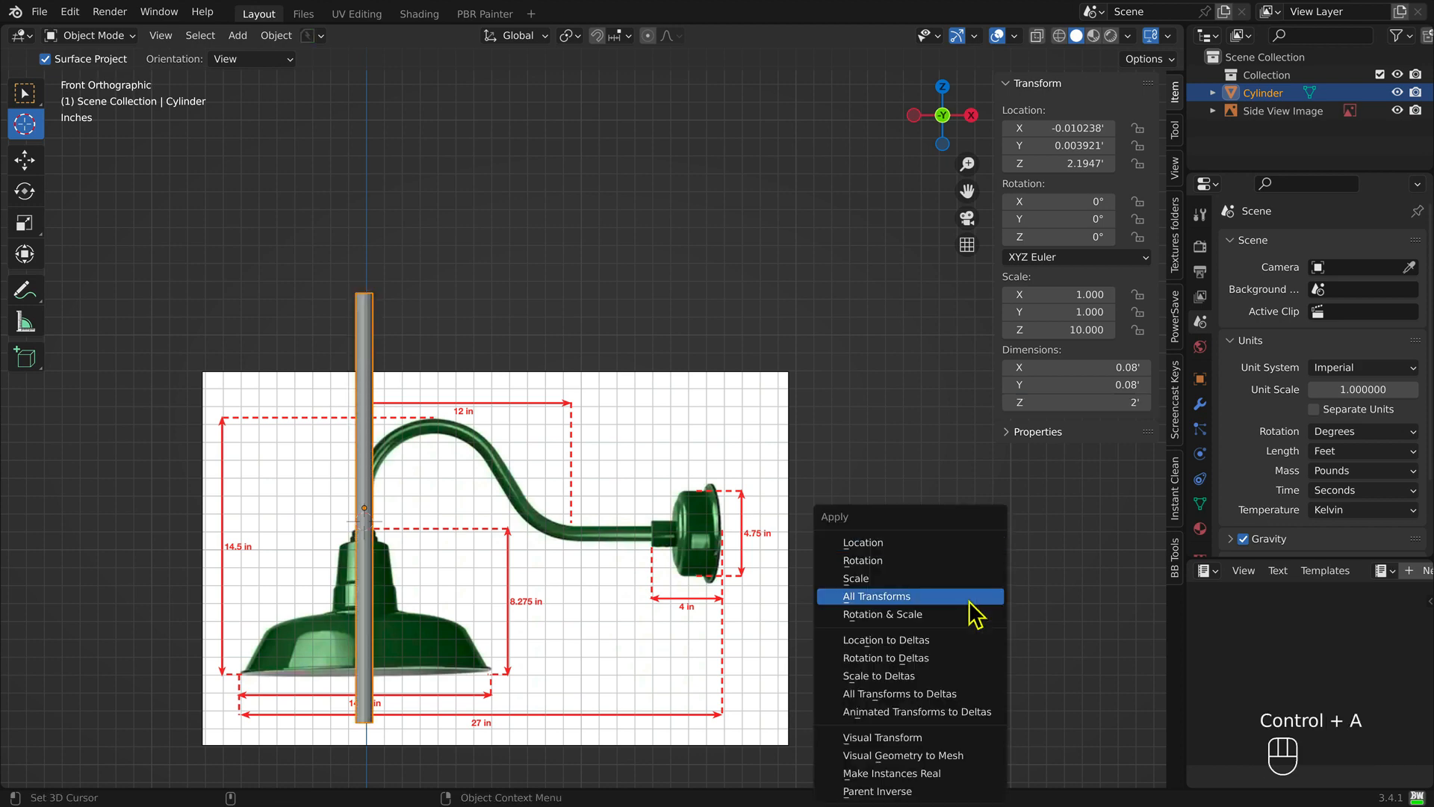
{"action": "left_click", "coordinate": [974, 630]}
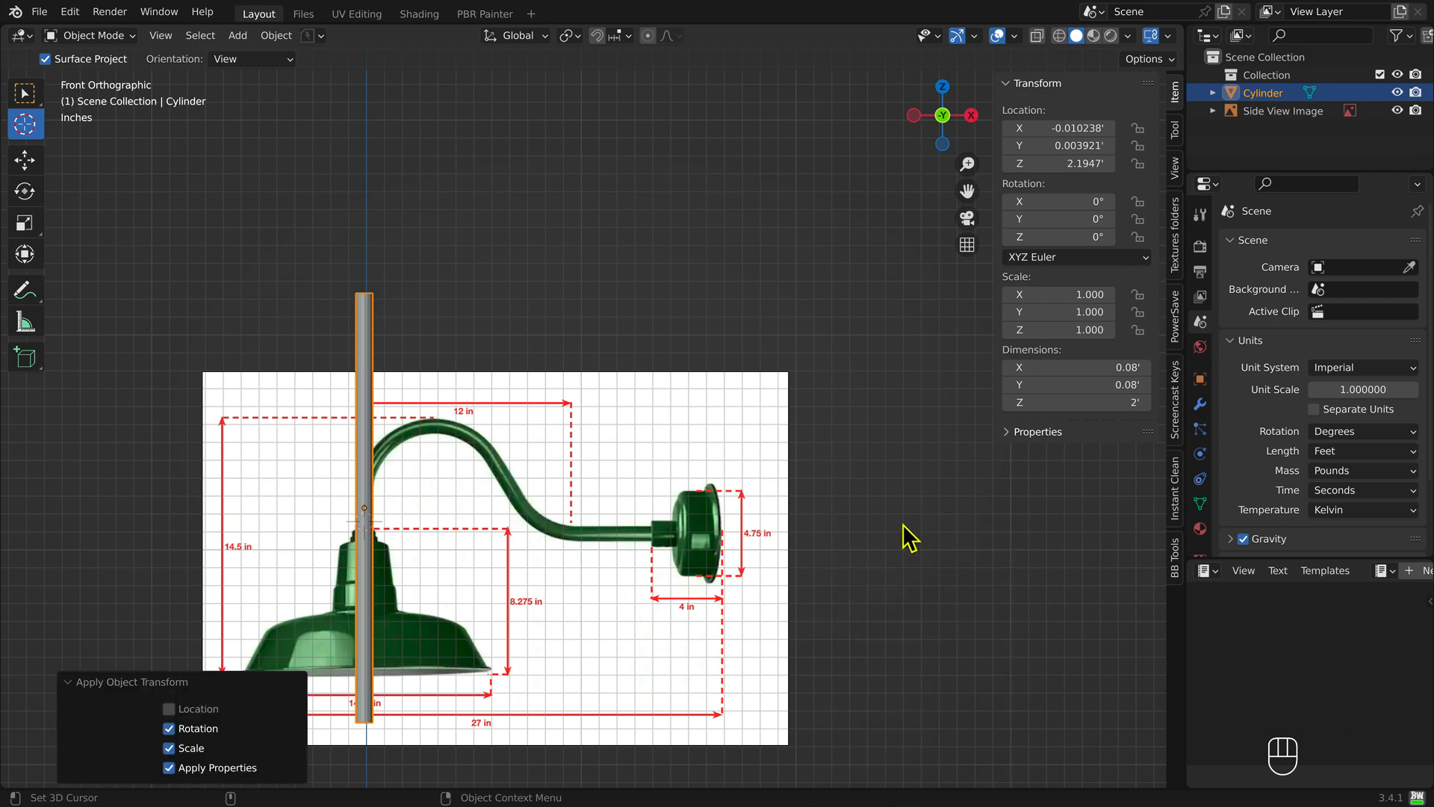
Step: Enter Edit Mode and add 40 evenly spaced horizontal loop cuts along the cylinder, leaving nothing selected
{"action": "left_click", "coordinate": [105, 37]}
{"action": "left_click", "coordinate": [105, 76]}
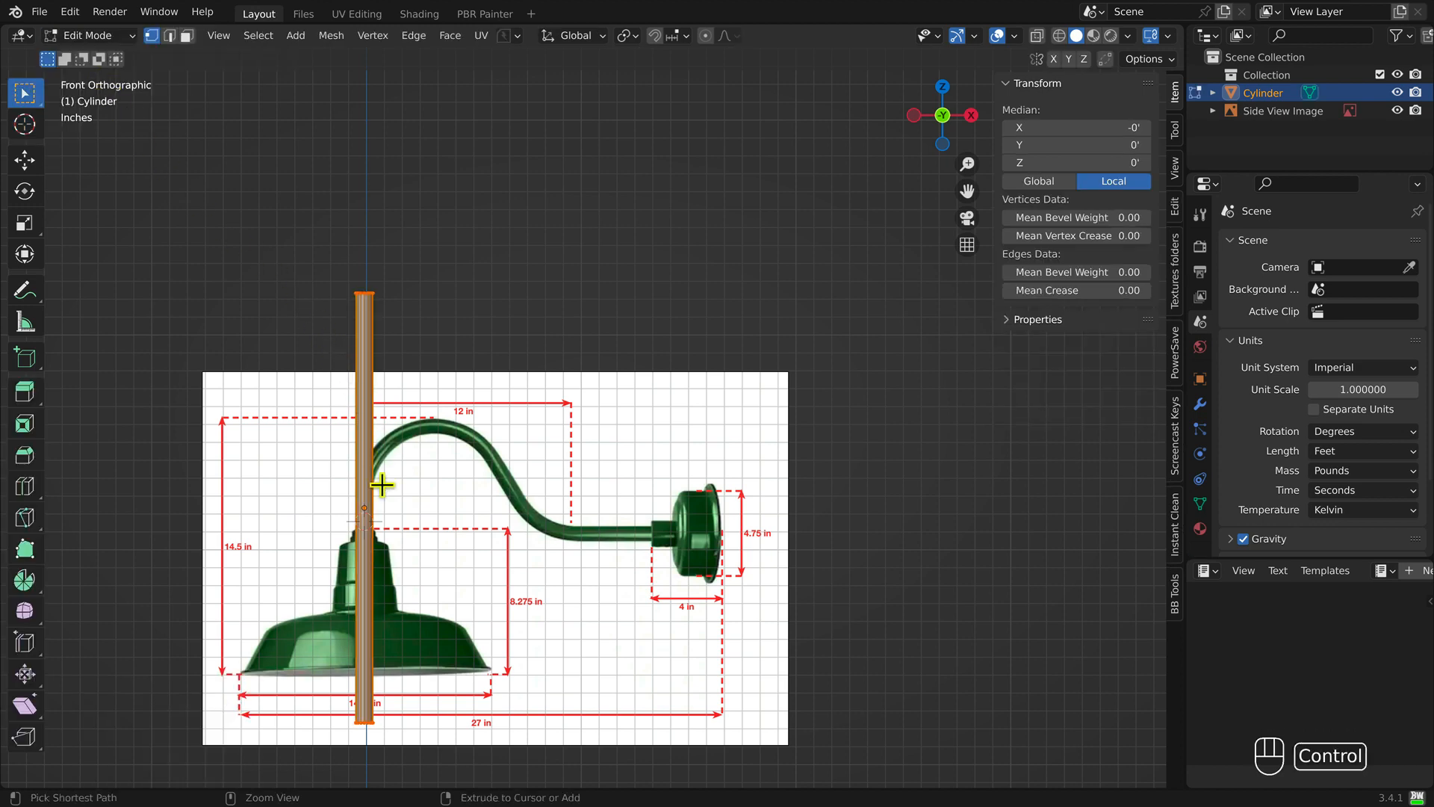
{"action": "key", "text": "ctrl+r"}
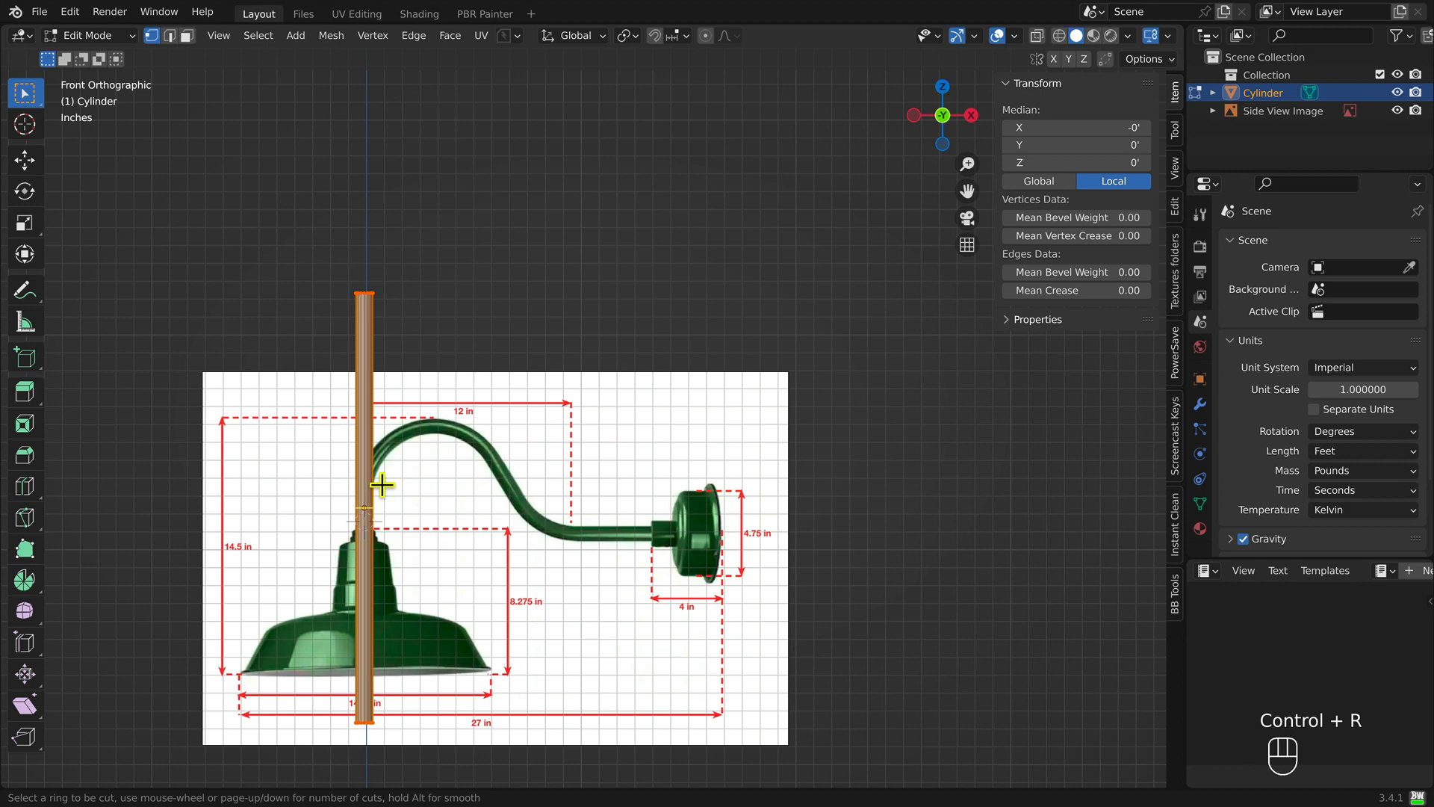
{"action": "type", "text": "40"}
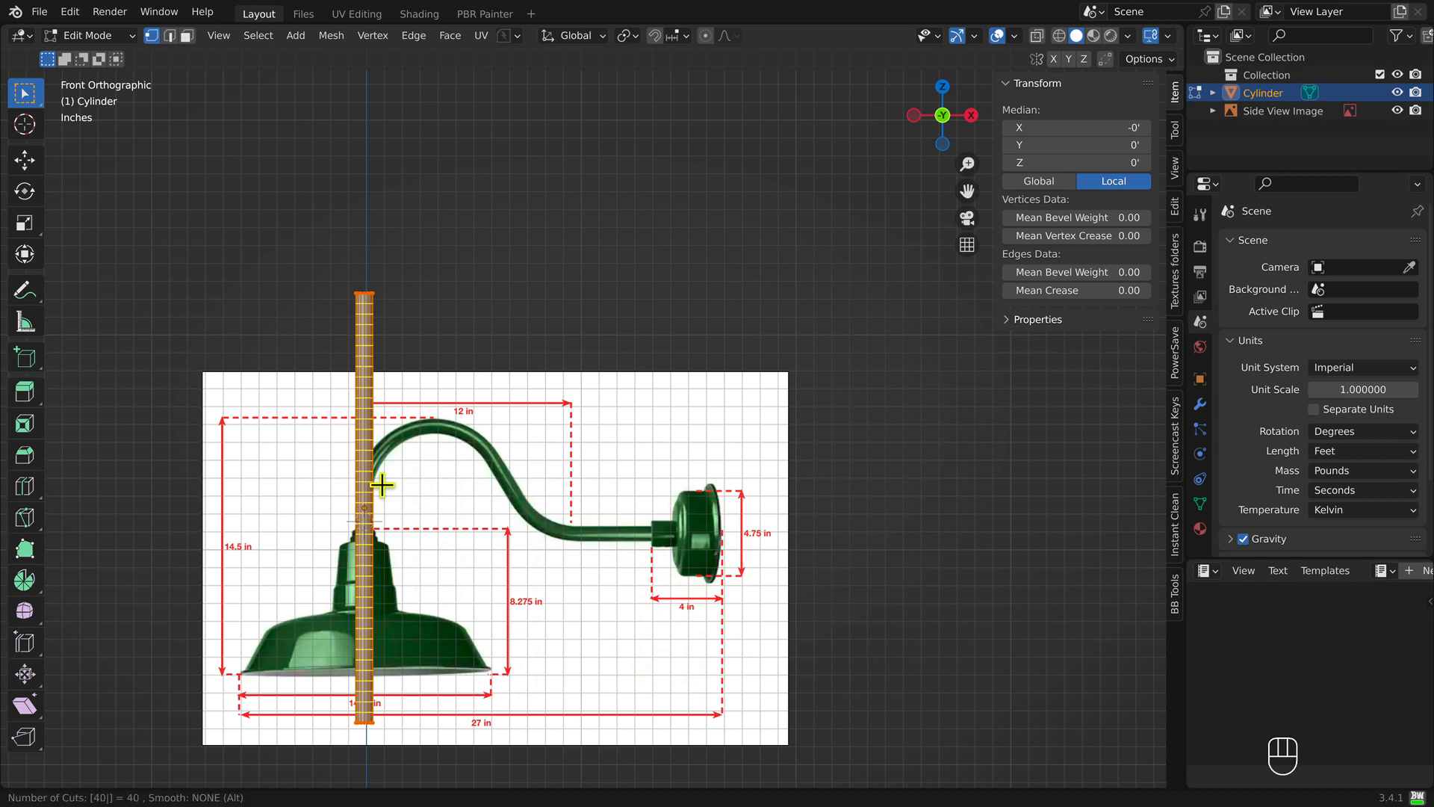
{"action": "key", "text": "Return"}
{"action": "right_click", "coordinate": [382, 485]}
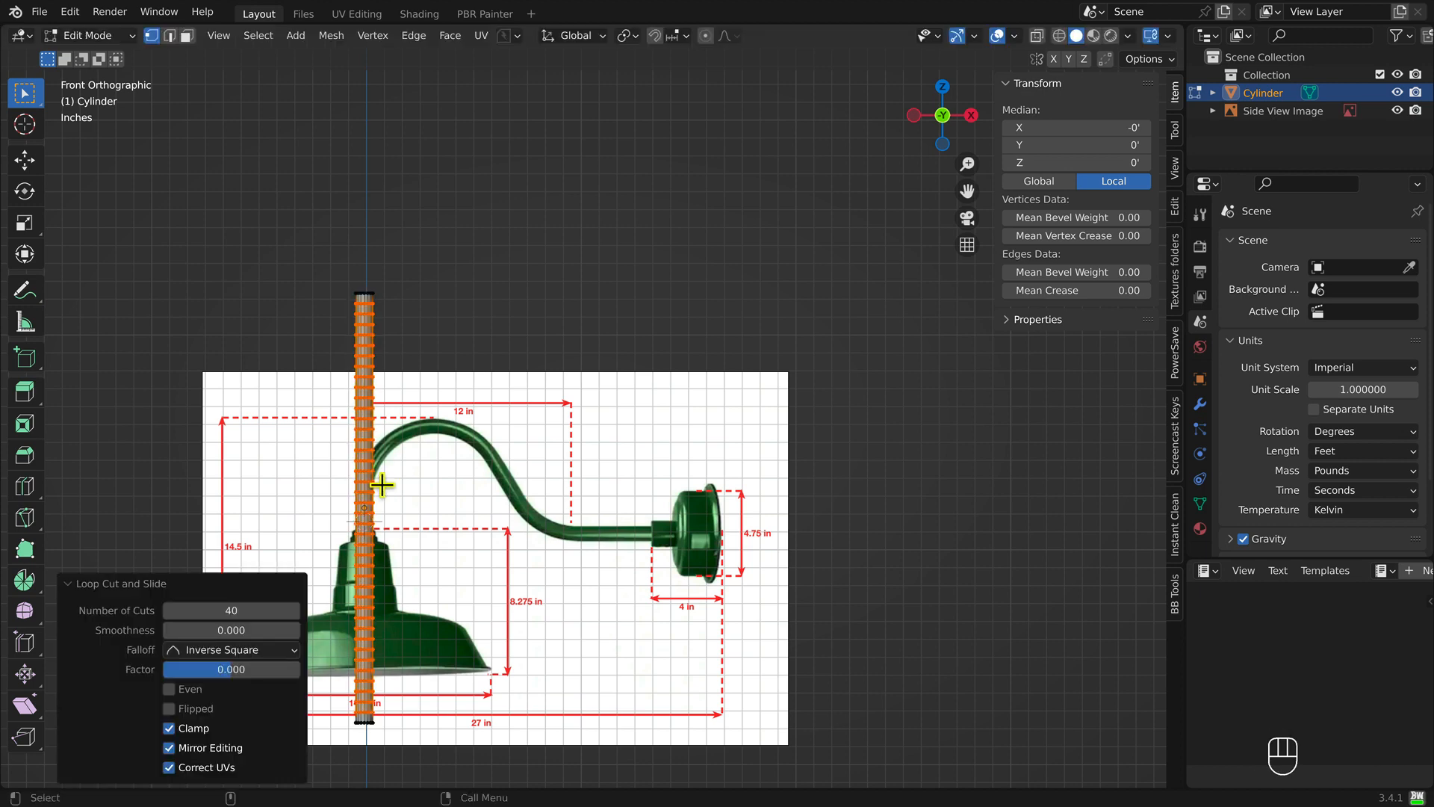
{"action": "left_click", "coordinate": [544, 340]}
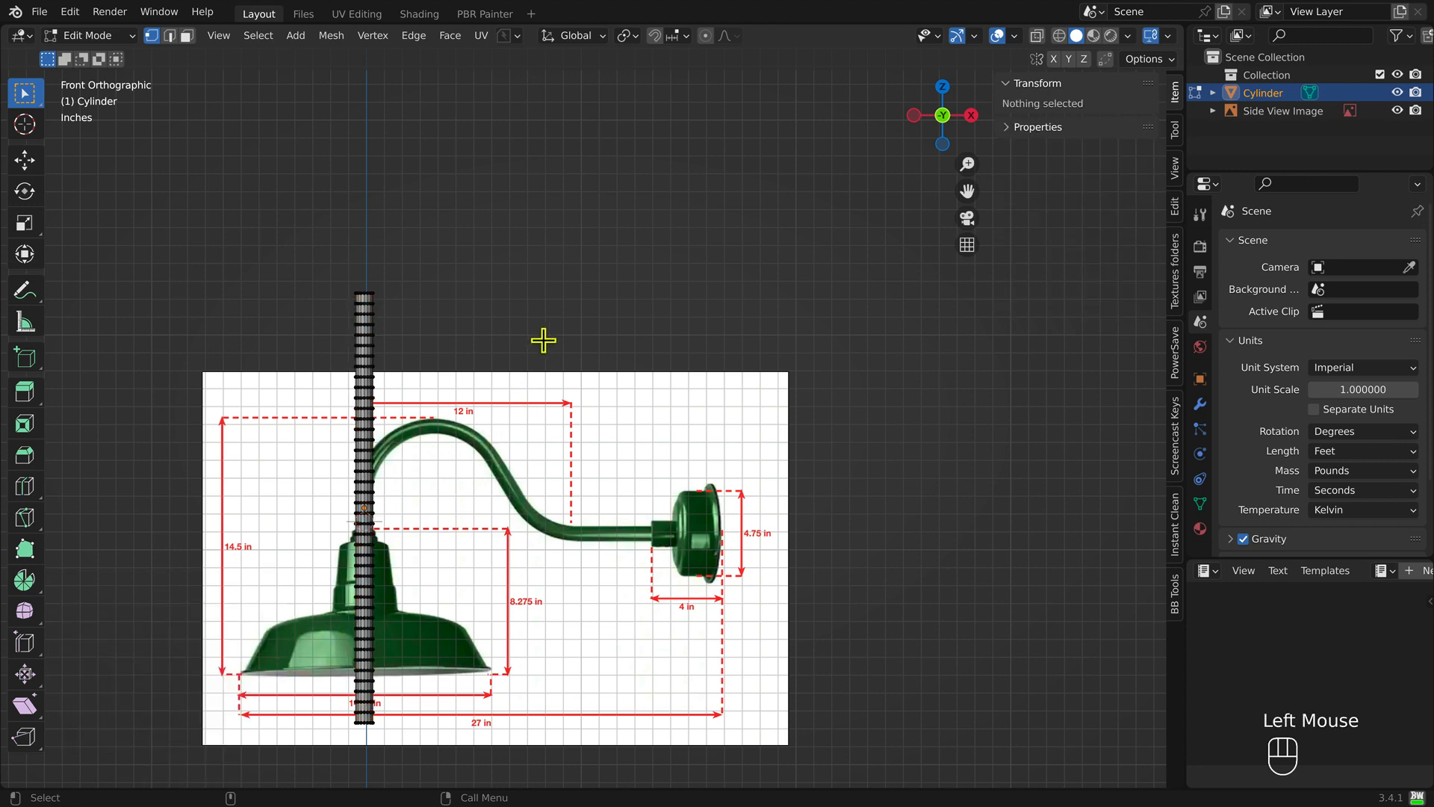
Step: In face select mode, move the cylinder's whole mesh up about 0.897' along Z so its lower end meets the lamp shade's neck
{"action": "left_click", "coordinate": [187, 35]}
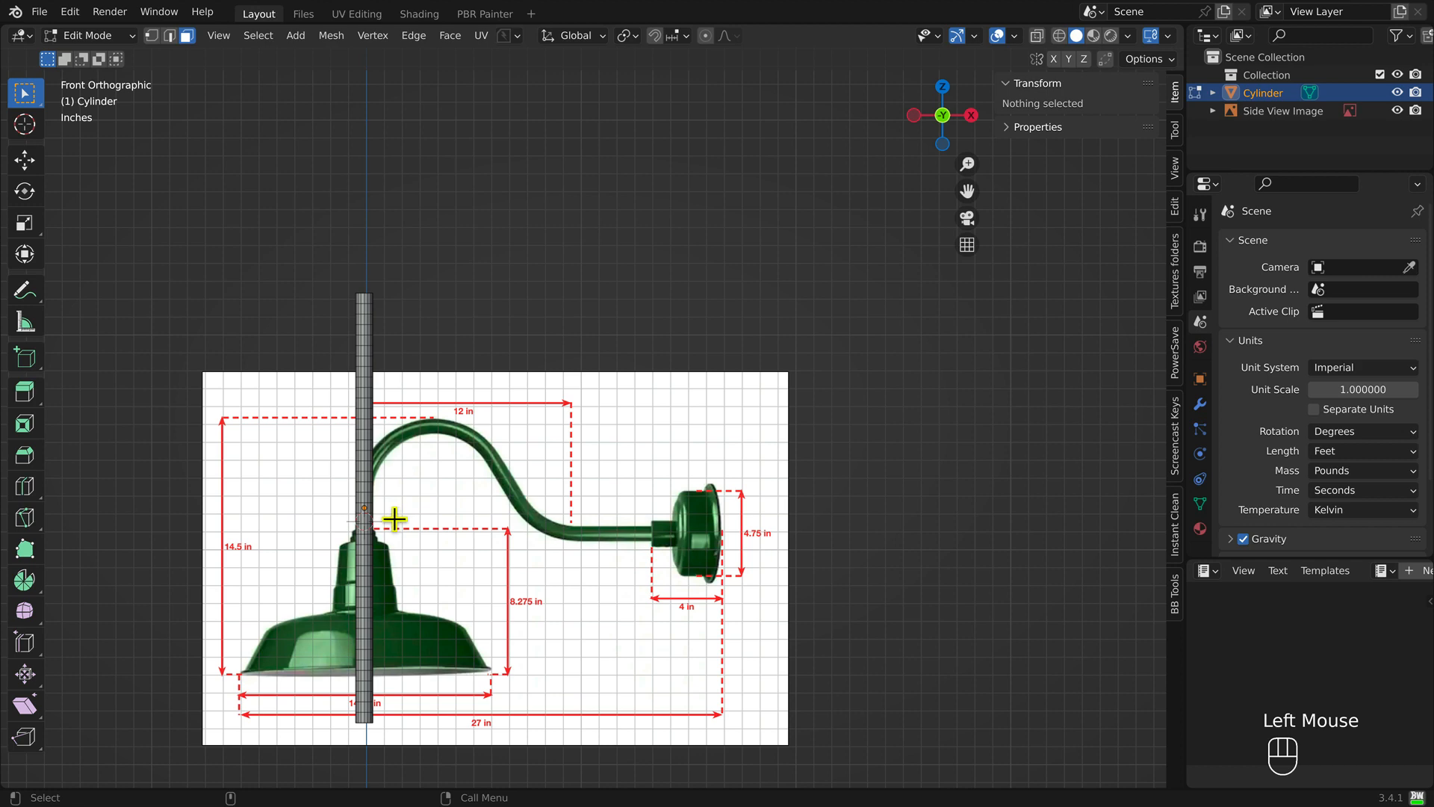
{"action": "key", "text": "a"}
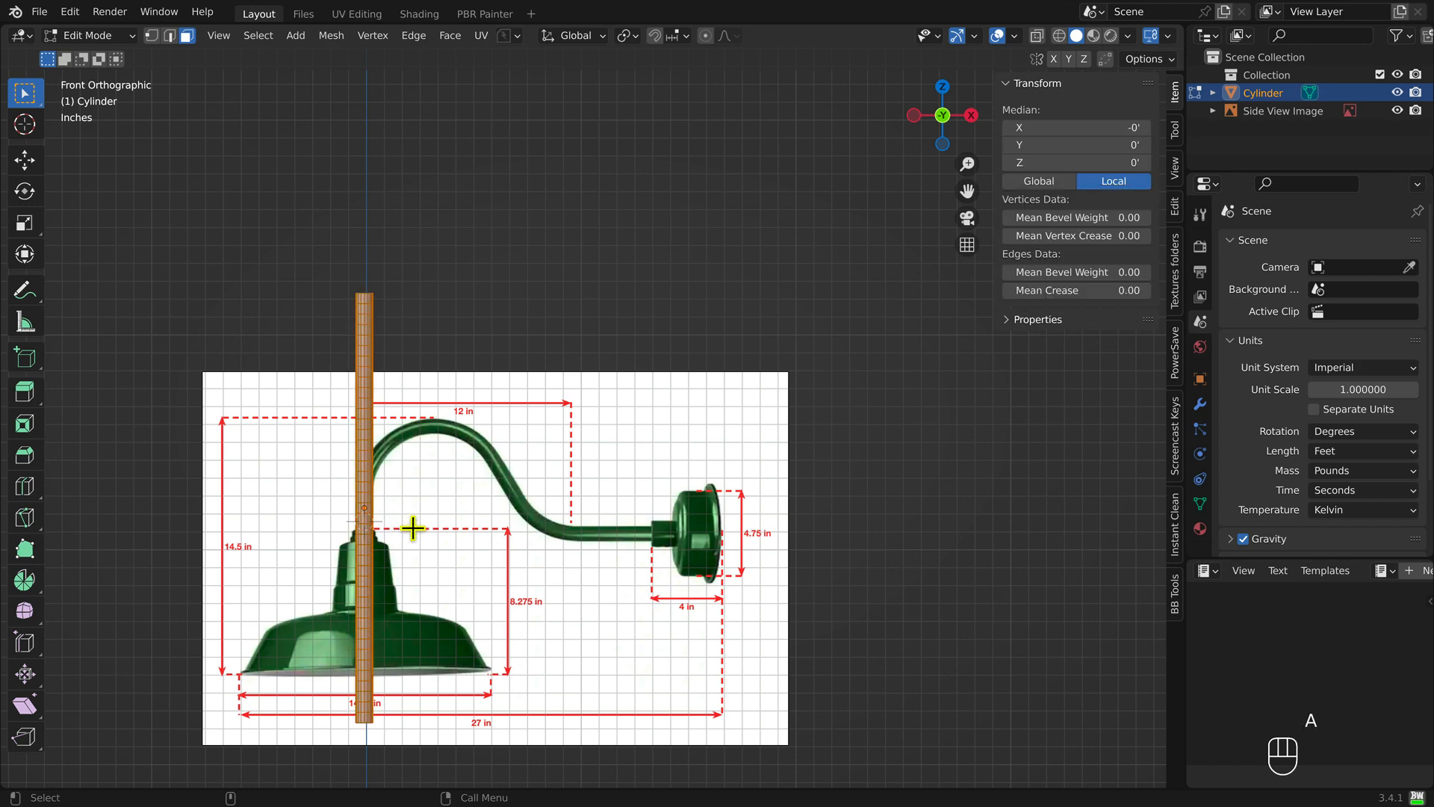
{"action": "key", "text": "g"}
{"action": "key", "text": "z"}
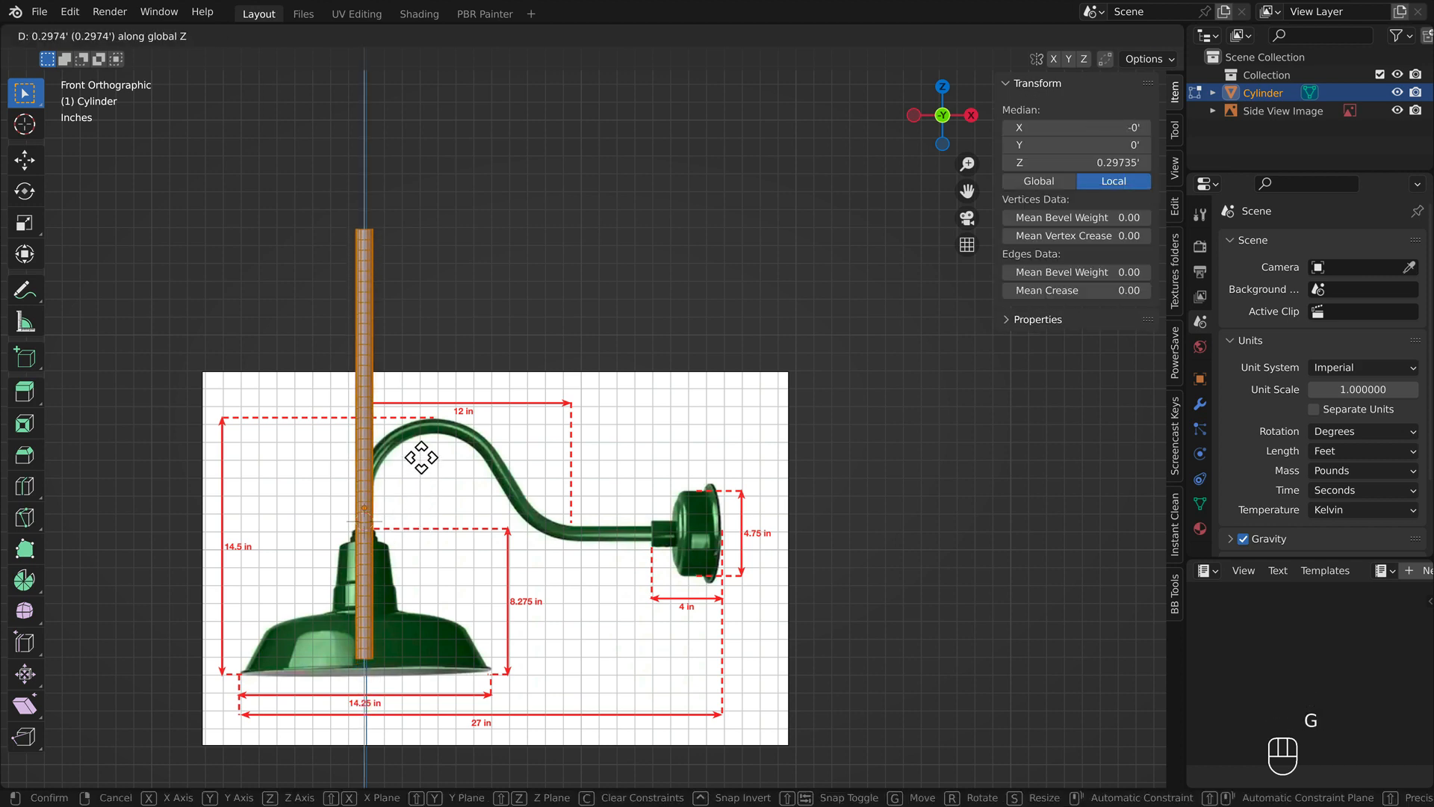
{"action": "left_click", "coordinate": [425, 336]}
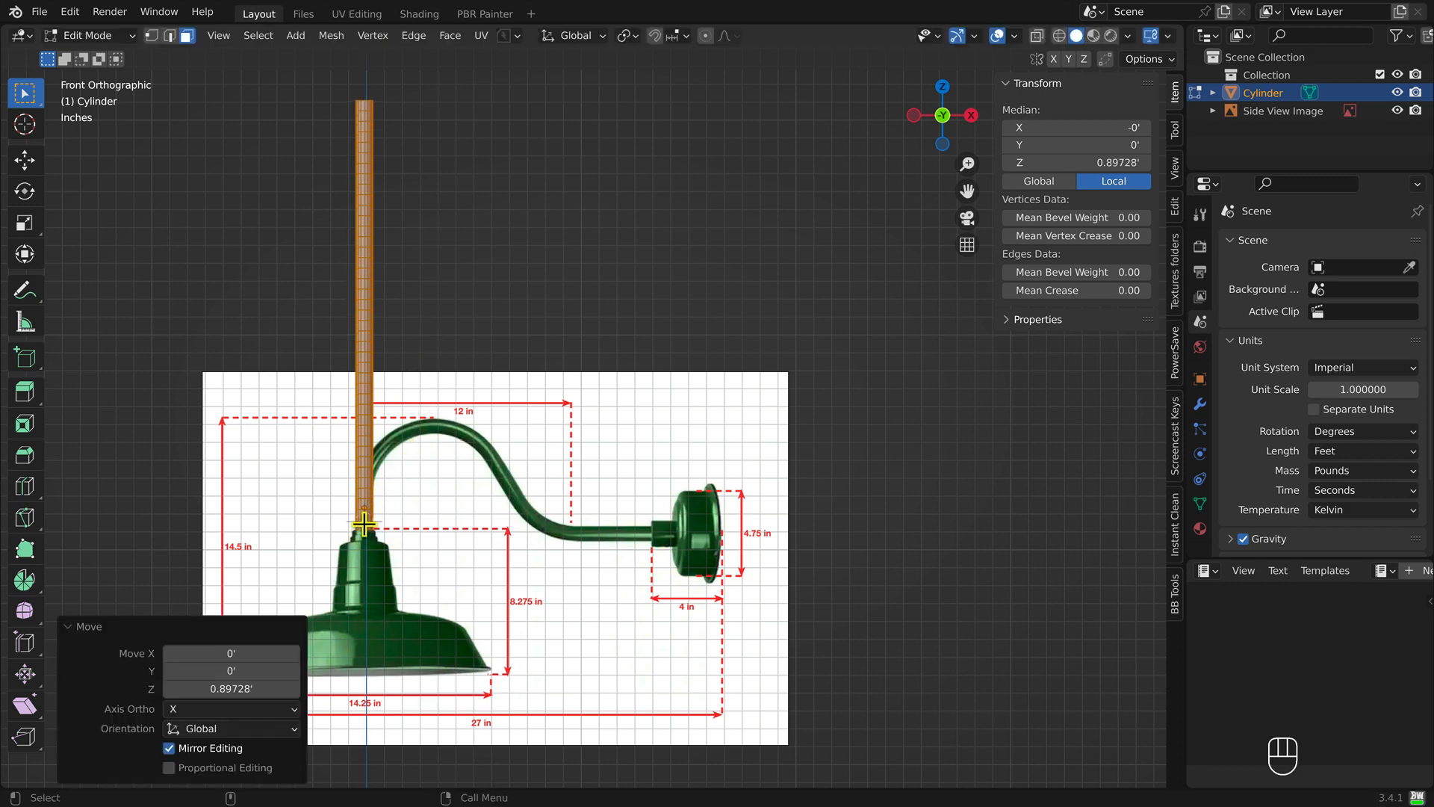
Step: Delete the end cap face at the bottom of the cylinder
{"action": "left_click", "coordinate": [439, 539]}
{"action": "key", "text": "KP_Decimal"}
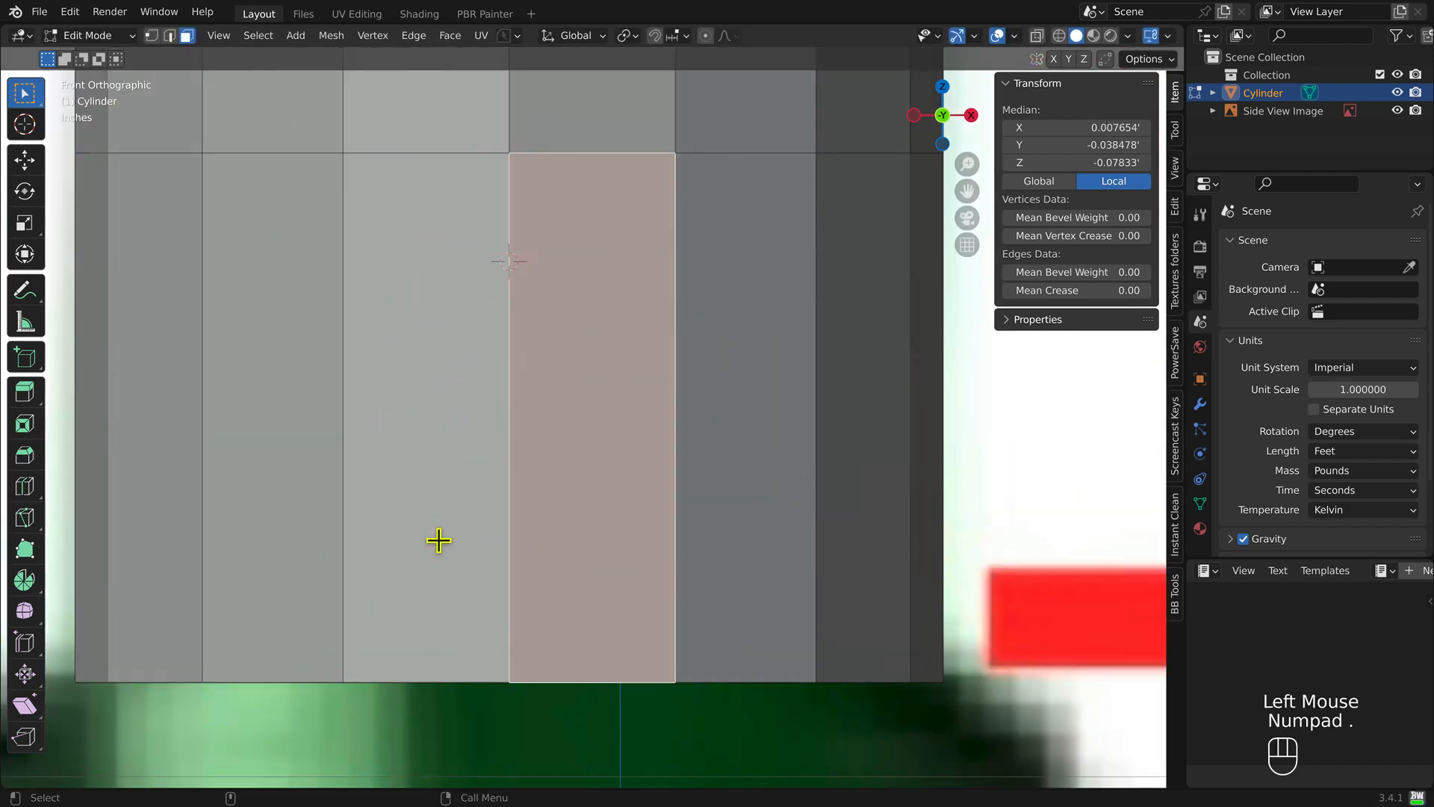
{"action": "left_click_drag", "start_coordinate": [452, 580], "coordinate": [467, 524], "text": "alt"}
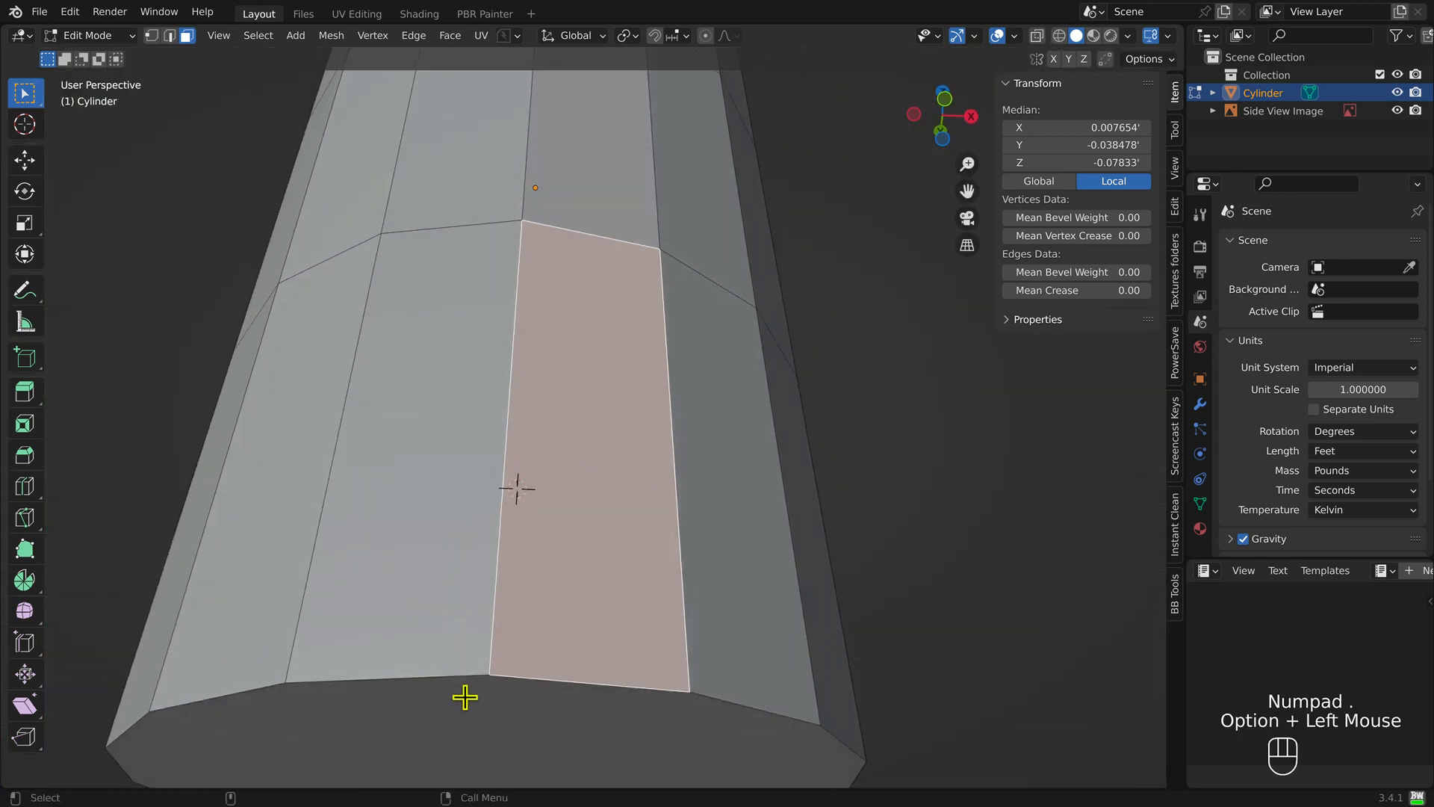
{"action": "left_click", "coordinate": [464, 691]}
{"action": "key", "text": "x"}
{"action": "left_click", "coordinate": [470, 706]}
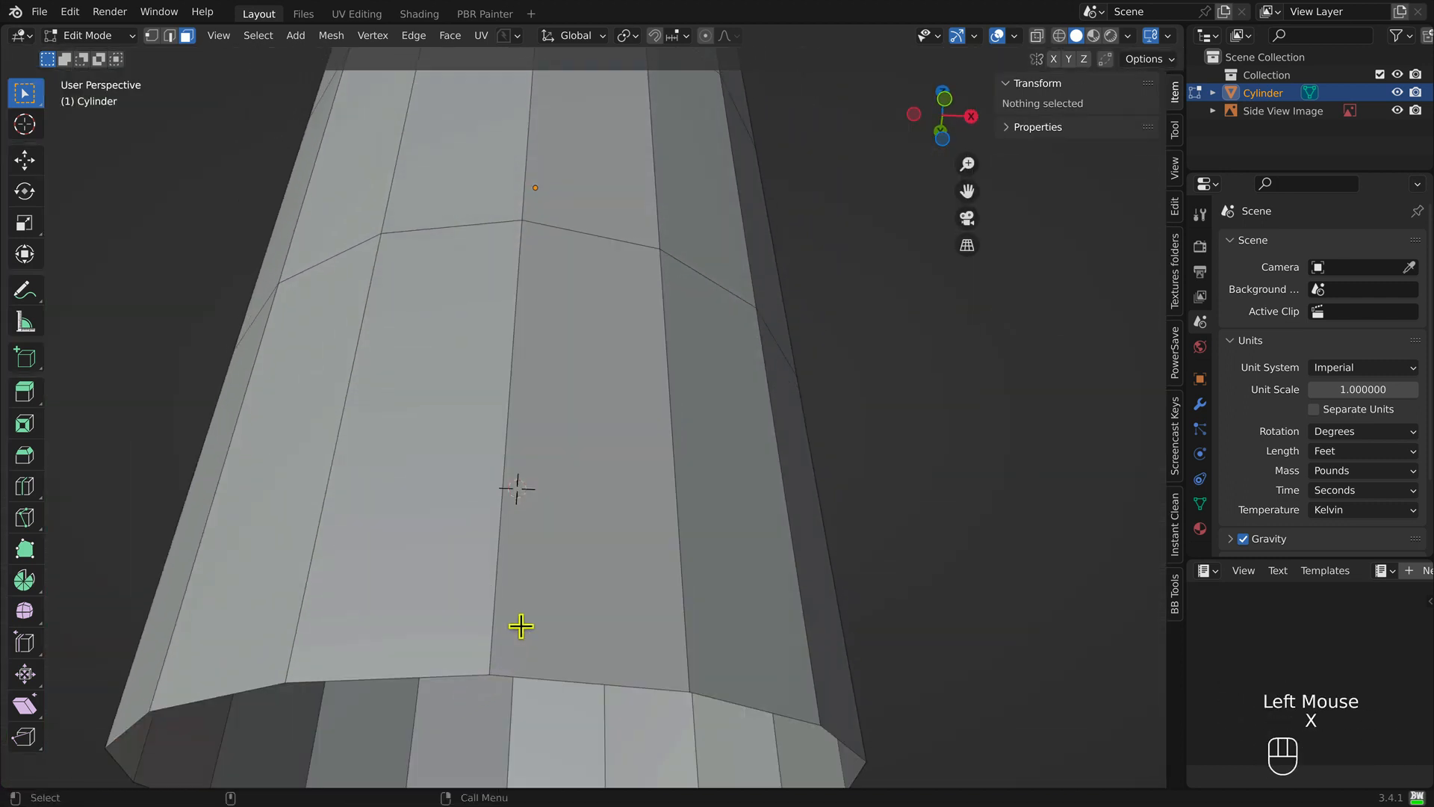
{"action": "scroll", "coordinate": [521, 626], "scroll_direction": "down", "scroll_amount": 7}
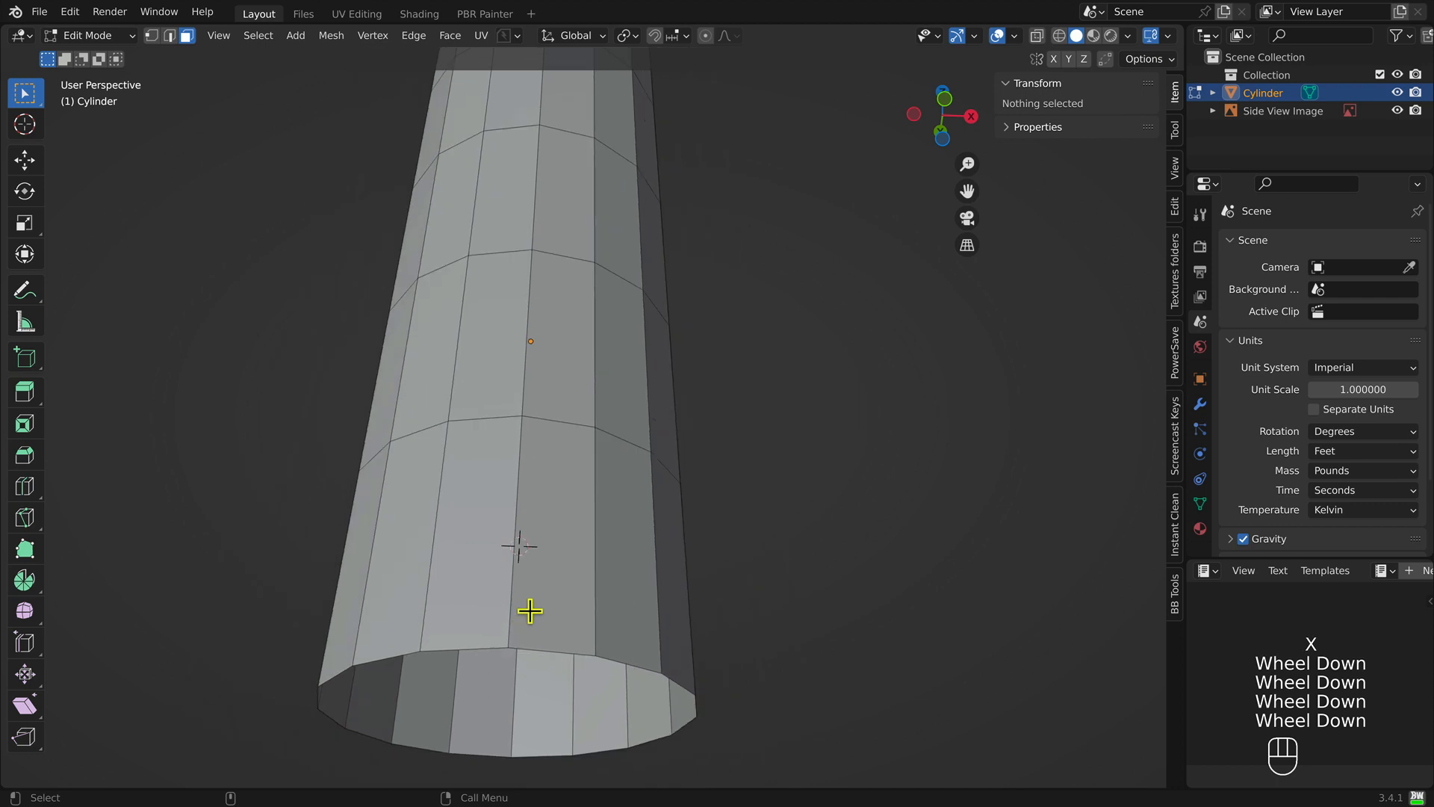
Step: Delete the end cap face at the top of the cylinder and return to the front view of the whole scene
{"action": "middle_click_drag", "start_coordinate": [644, 442], "coordinate": [514, 214], "text": "shift"}
{"action": "left_click", "coordinate": [522, 184]}
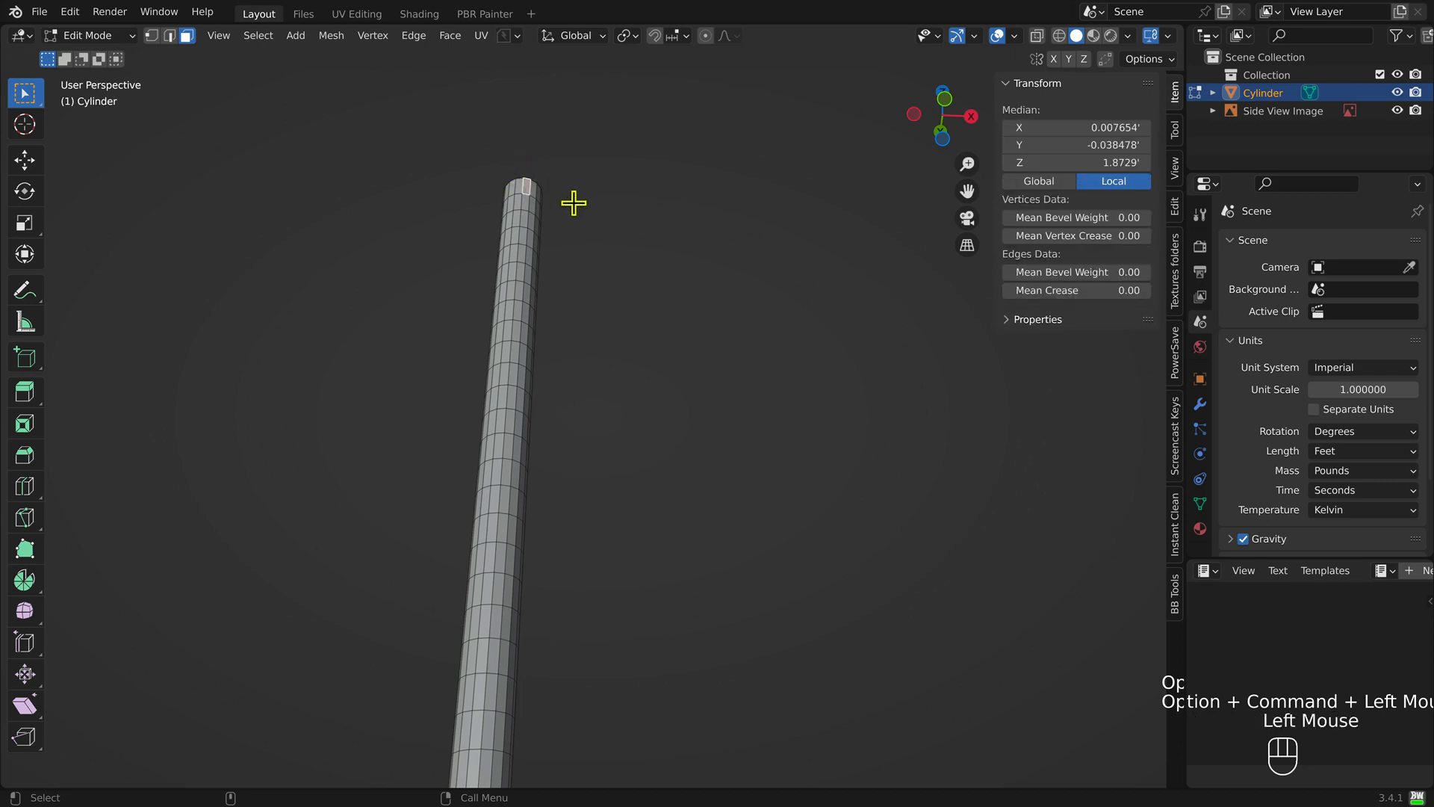
{"action": "key", "text": "KP_Decimal"}
{"action": "middle_click_drag", "start_coordinate": [571, 176], "coordinate": [553, 133]}
{"action": "left_click", "coordinate": [553, 133]}
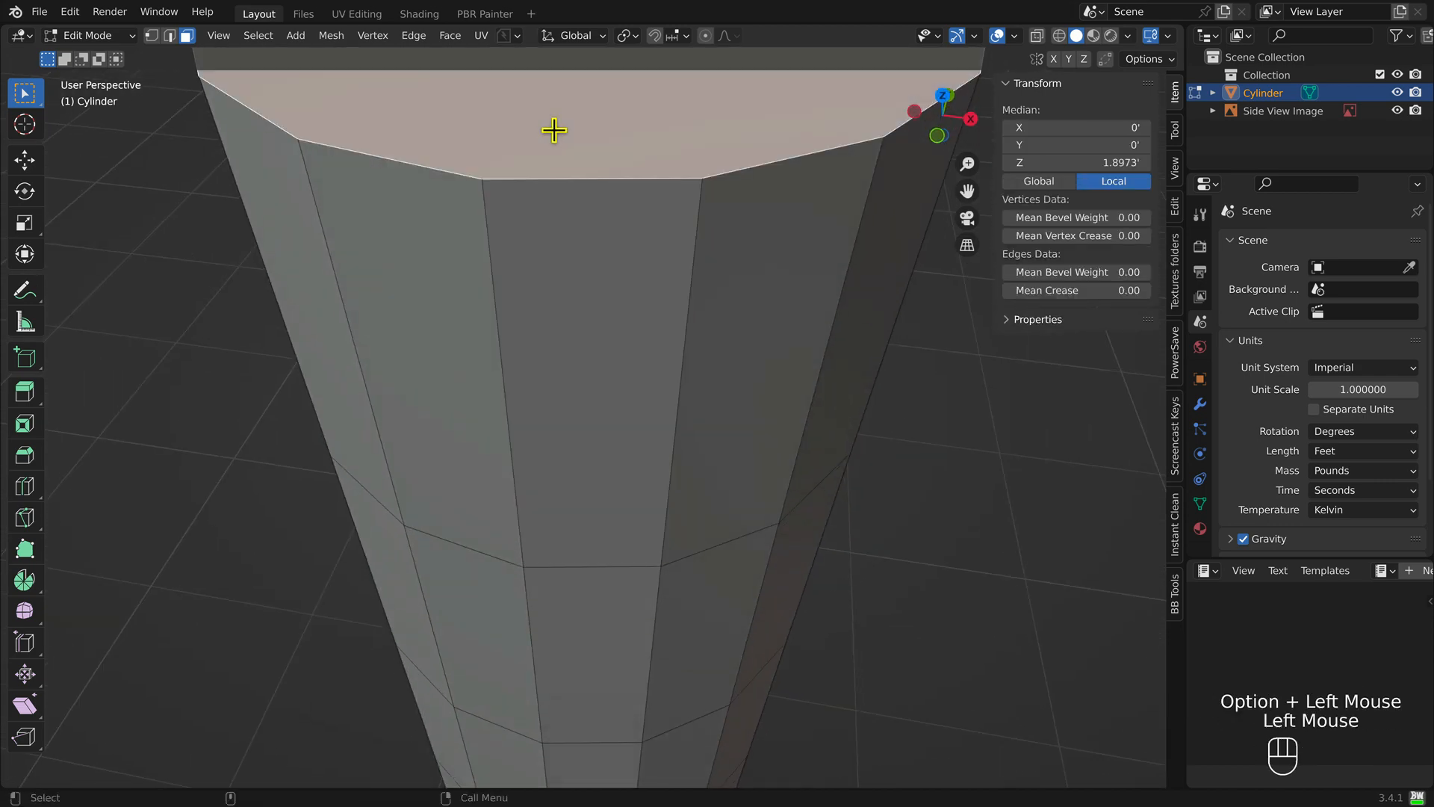
{"action": "key", "text": "x"}
{"action": "left_click", "coordinate": [553, 131]}
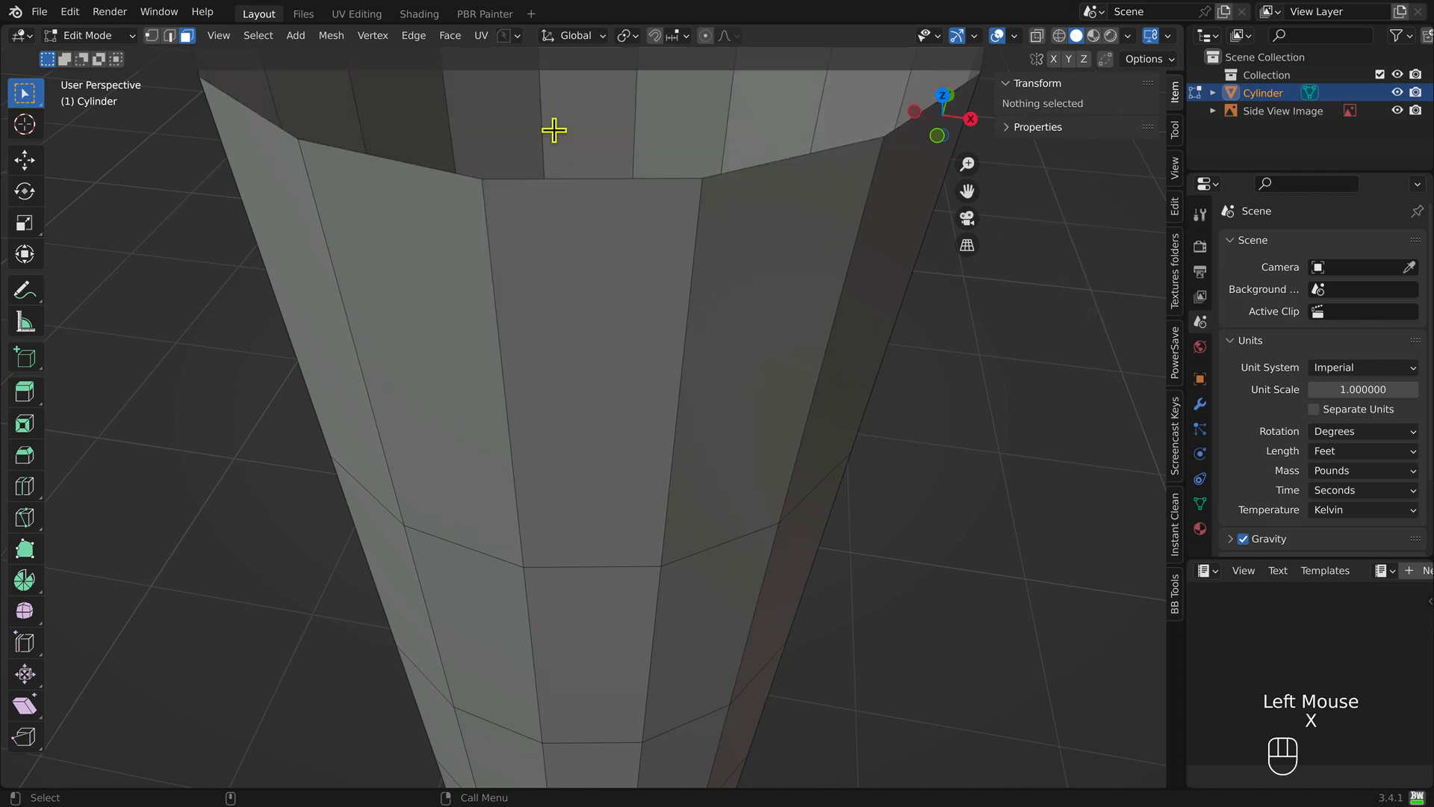
{"action": "key", "text": "KP_1"}
{"action": "key", "text": "Home"}
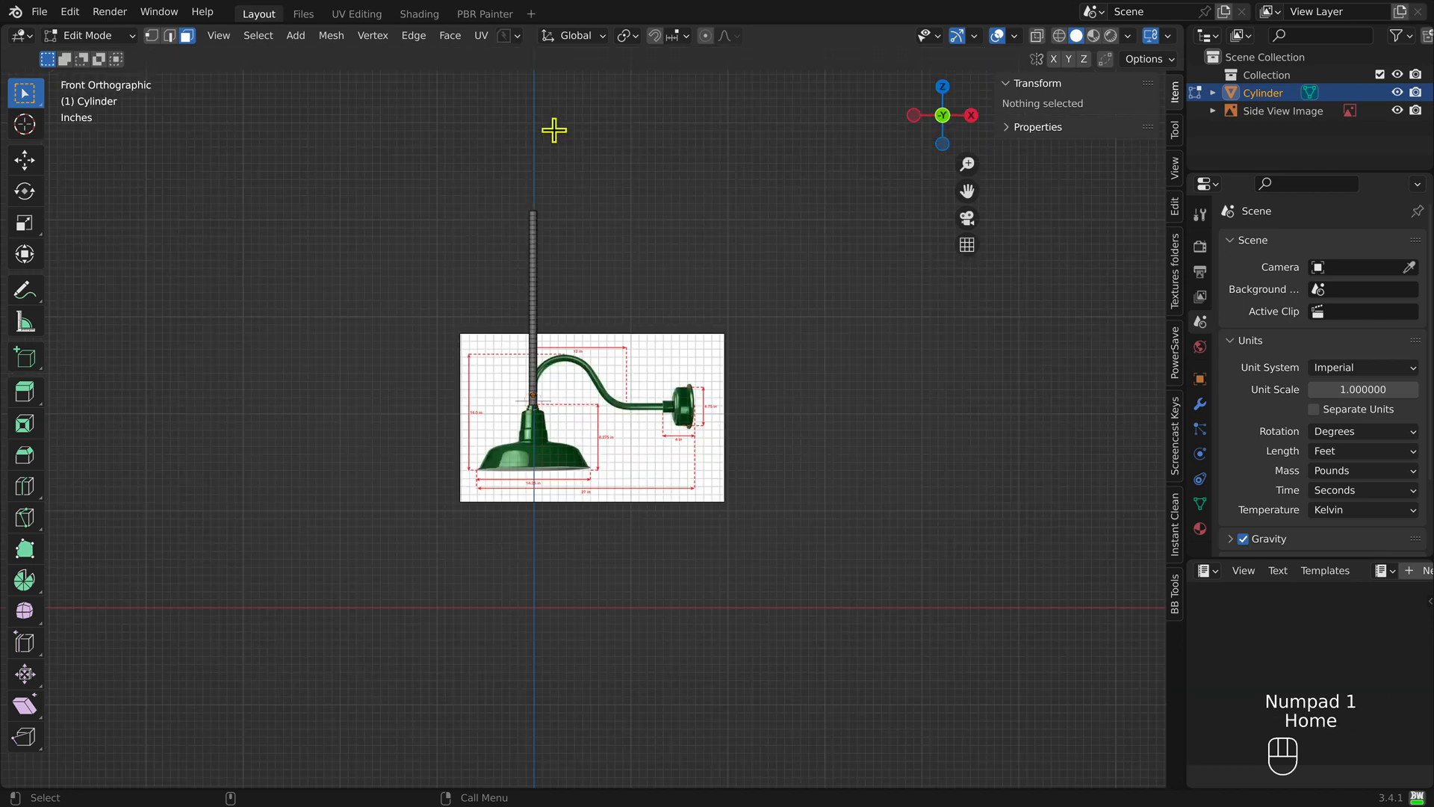
Step: In edge select mode, select the third horizontal edge loop above the cylinder's lower end and snap the 3D cursor to it
{"action": "scroll", "coordinate": [550, 282], "scroll_direction": "up", "scroll_amount": 2}
{"action": "scroll", "coordinate": [549, 351], "scroll_direction": "down", "scroll_amount": 1}
{"action": "scroll", "coordinate": [553, 353], "scroll_direction": "up", "scroll_amount": 3}
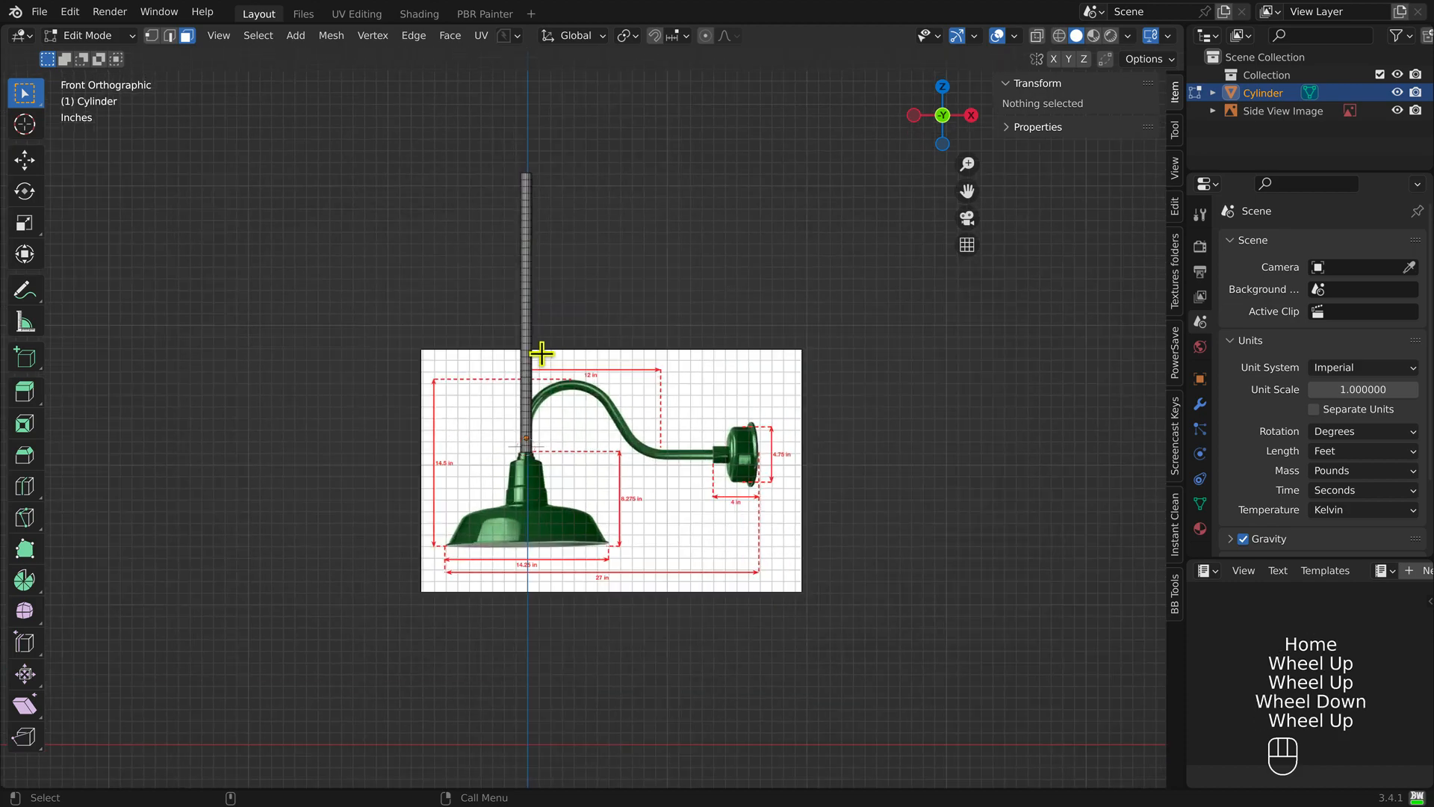
{"action": "scroll", "coordinate": [559, 352], "scroll_direction": "up", "scroll_amount": 1}
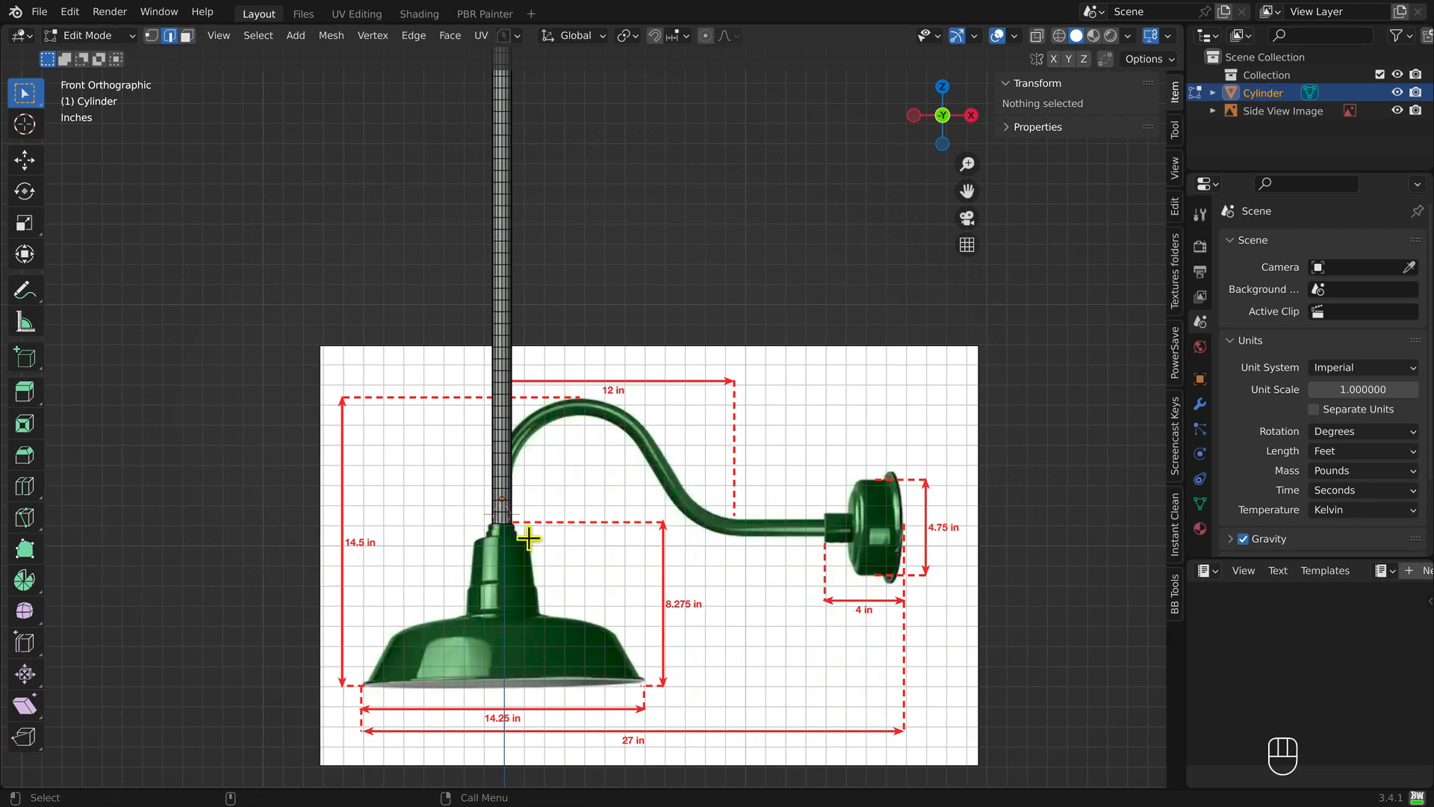
{"action": "scroll", "coordinate": [502, 501], "scroll_direction": "up", "scroll_amount": 4}
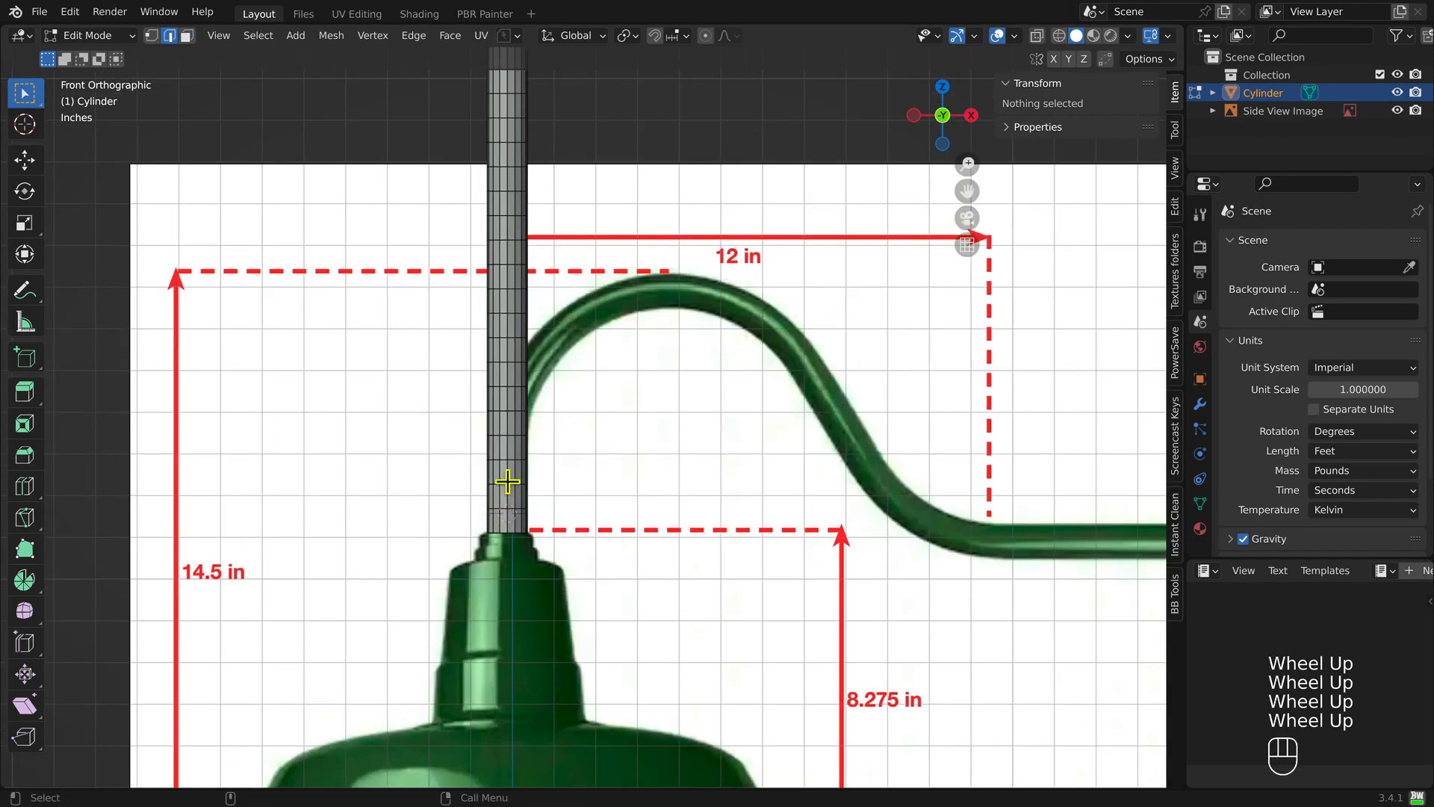
{"action": "scroll", "coordinate": [507, 482], "scroll_direction": "up", "scroll_amount": 4}
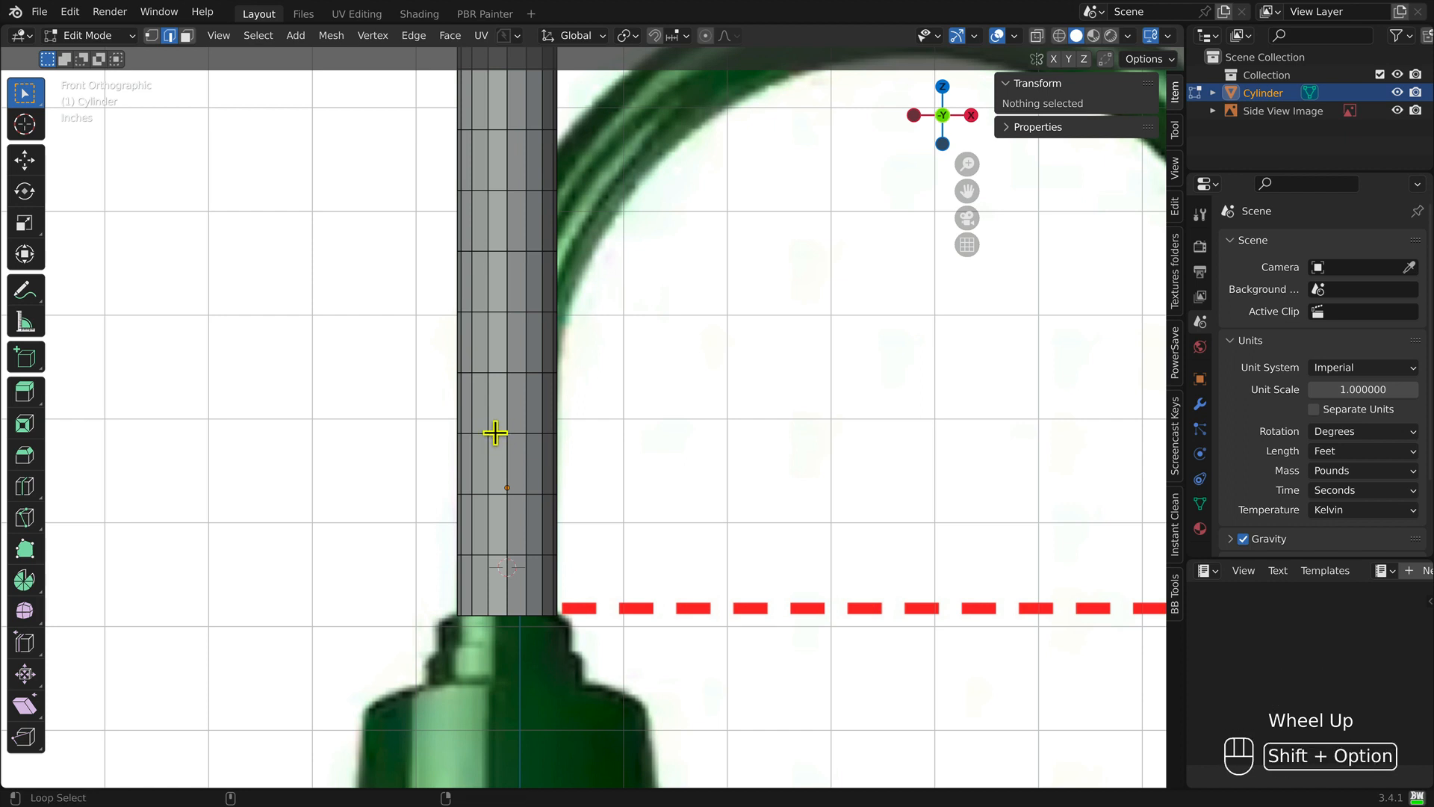
{"action": "left_click", "coordinate": [496, 432], "text": "alt+shift"}
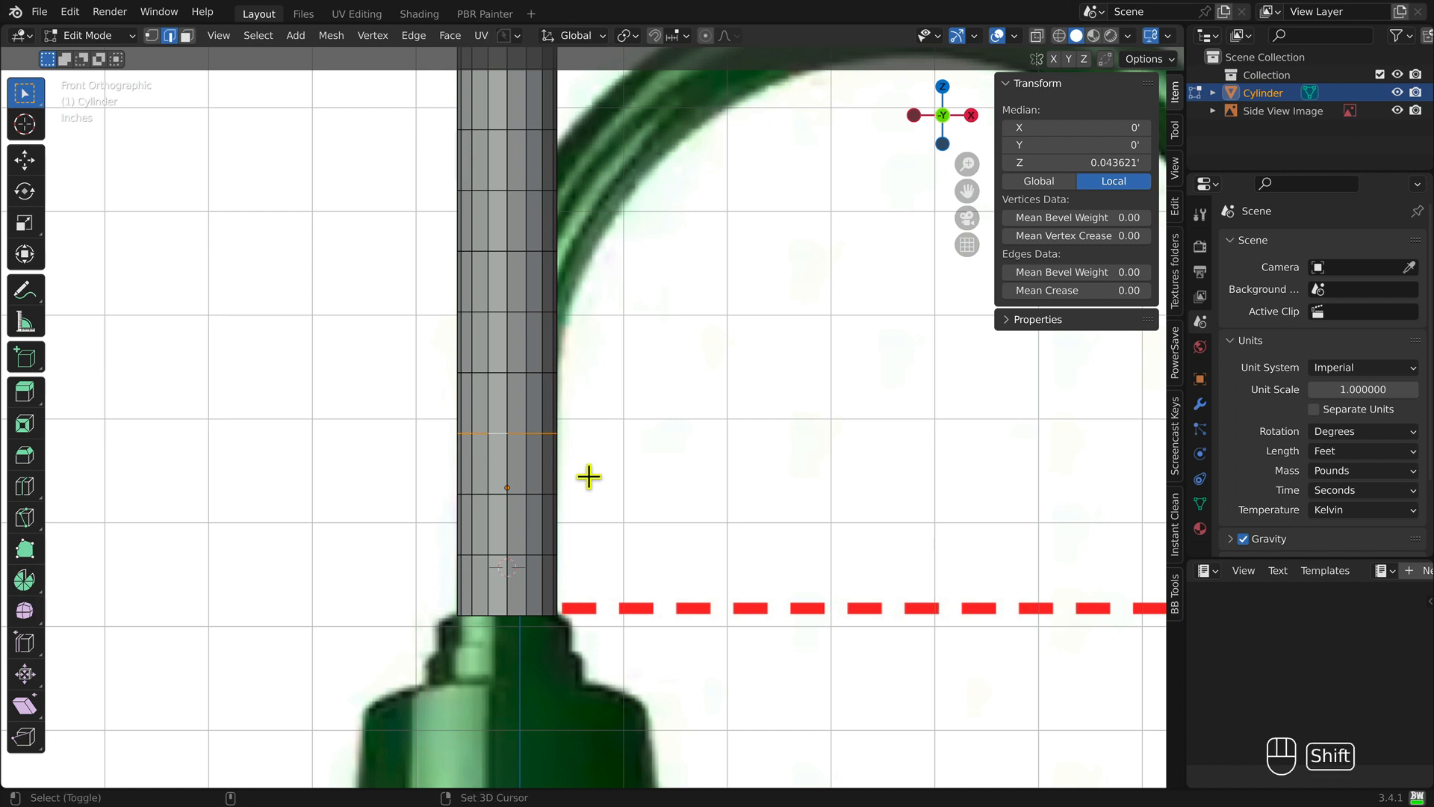
{"action": "key", "text": "shift+s"}
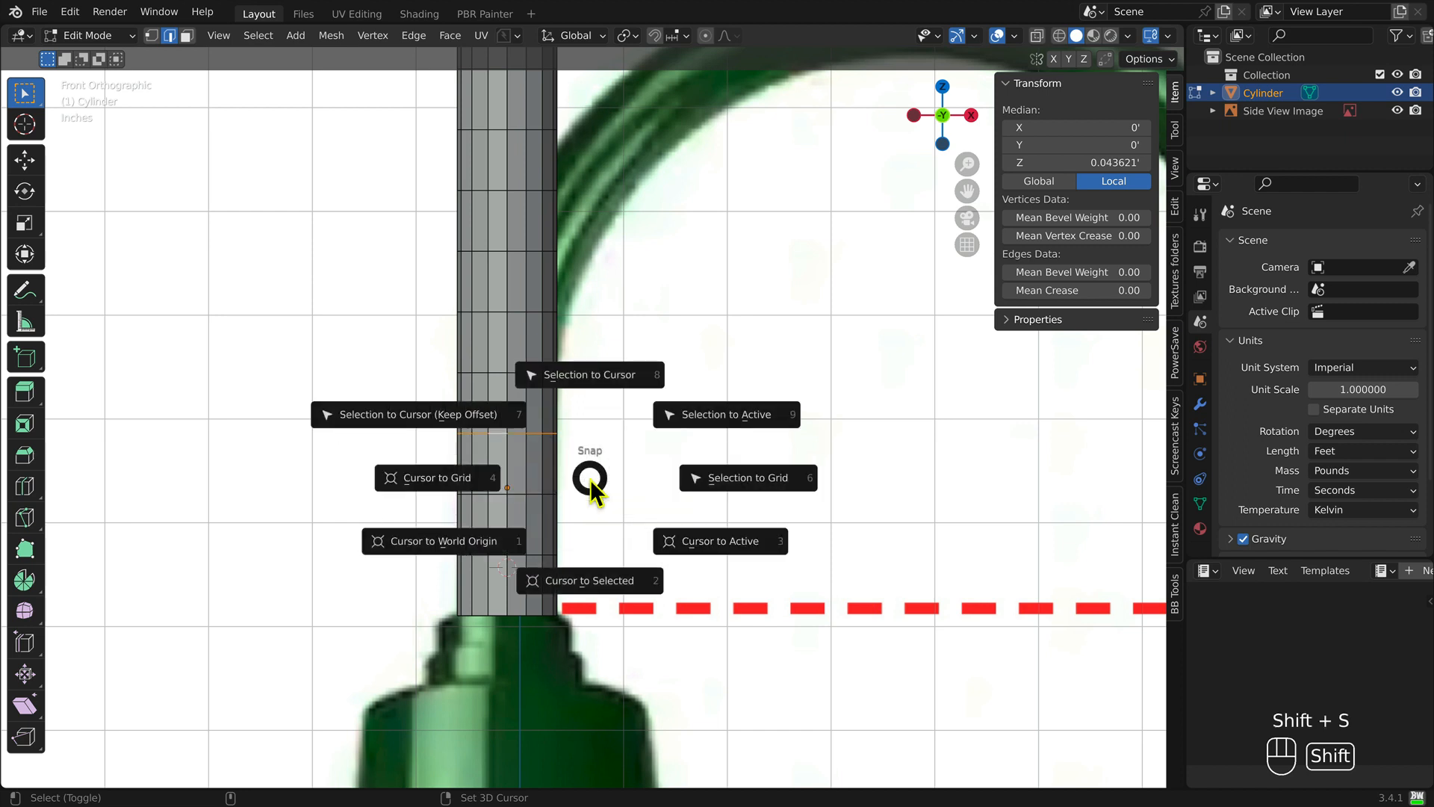
{"action": "left_click", "coordinate": [632, 579]}
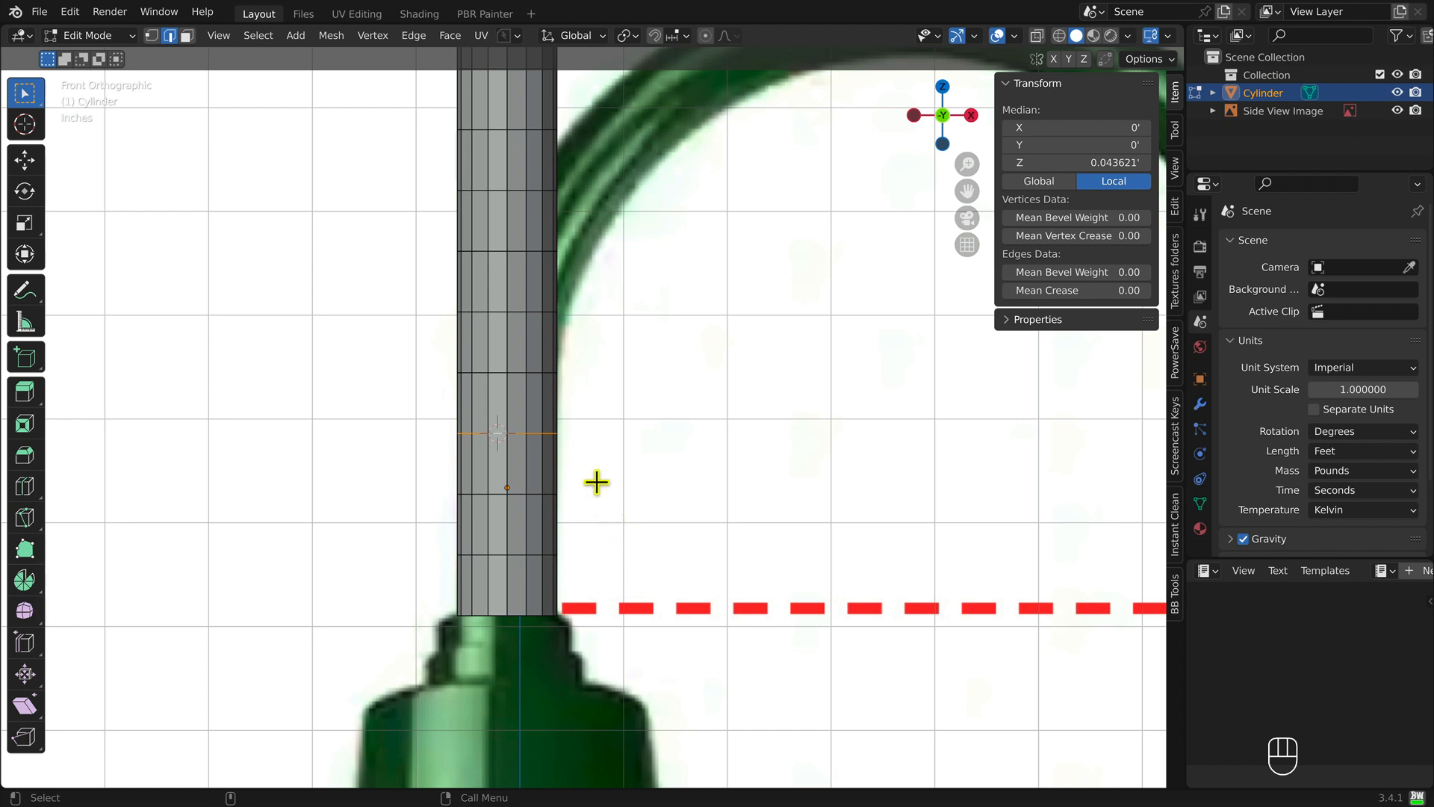
Step: Return to Object Mode and set the cylinder's origin to the 3D cursor
{"action": "left_click", "coordinate": [86, 37]}
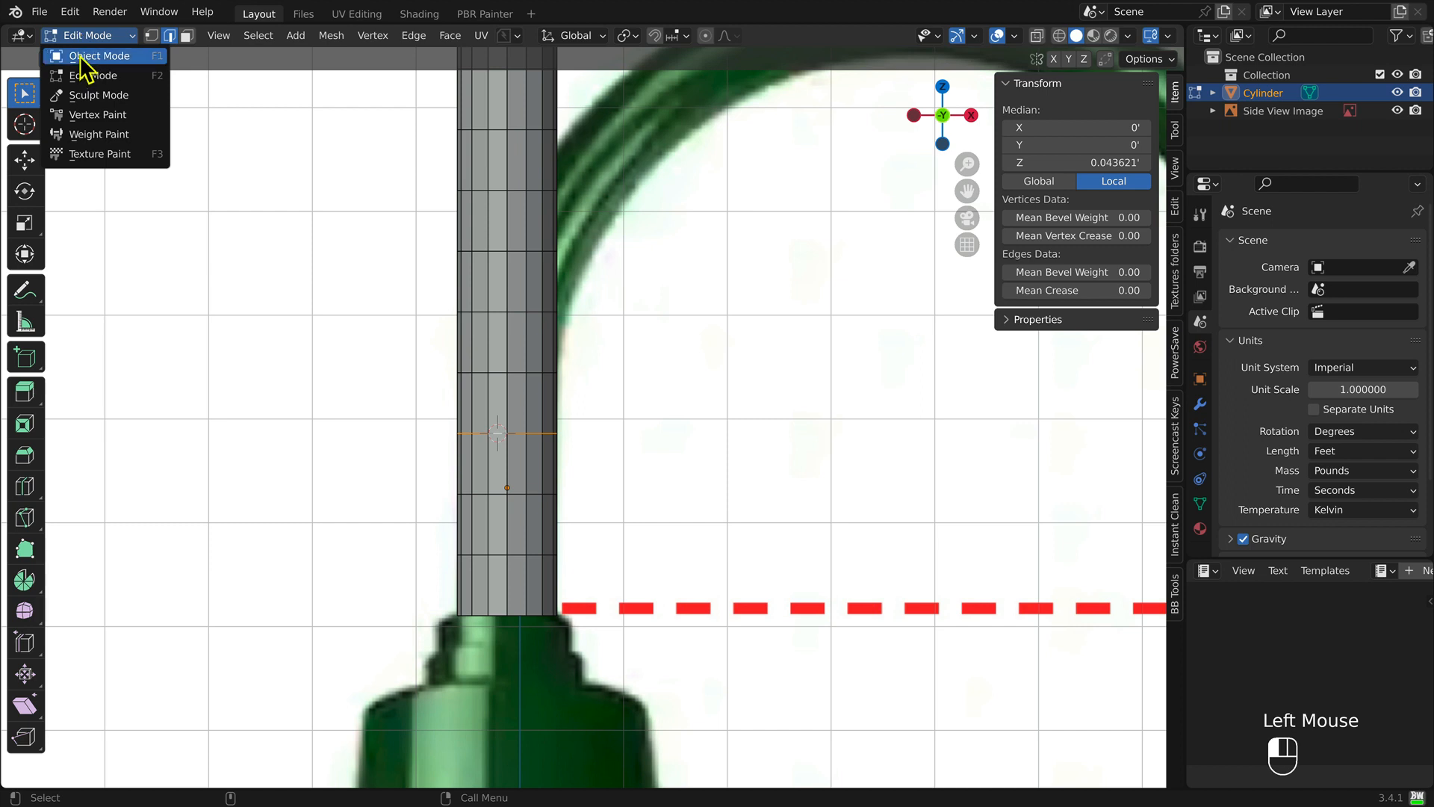
{"action": "left_click", "coordinate": [83, 56]}
{"action": "left_click", "coordinate": [275, 37]}
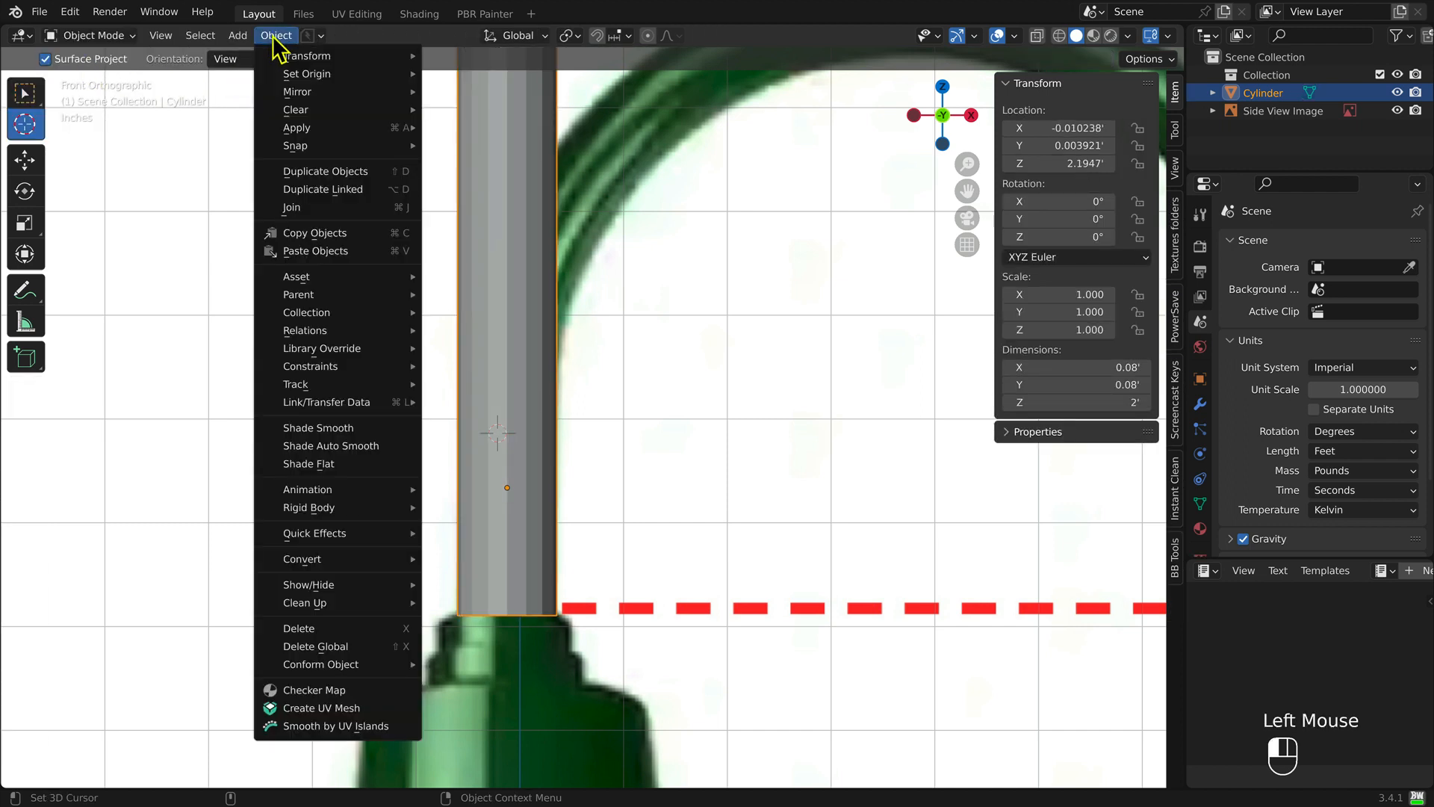
{"action": "mouse_move", "coordinate": [308, 74]}
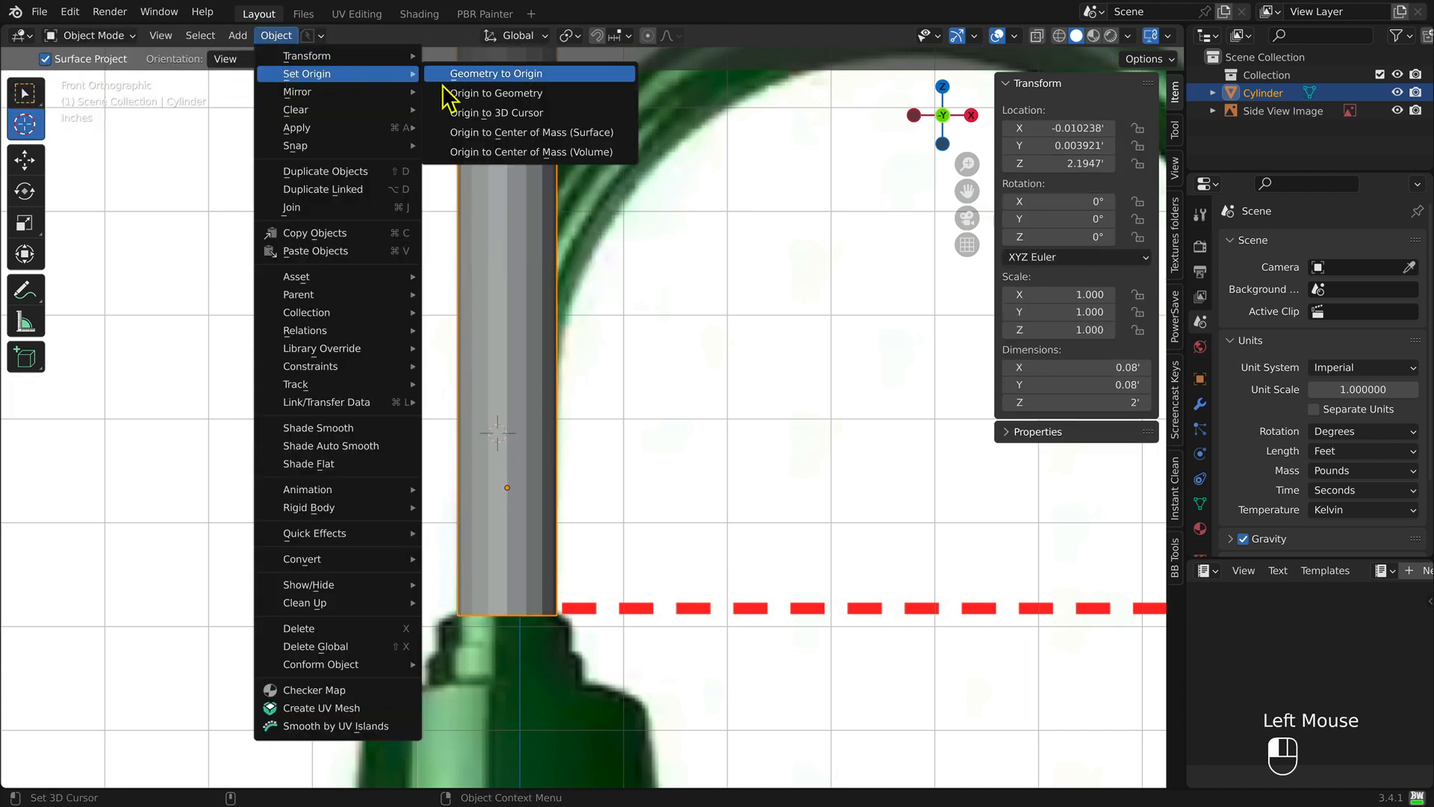
{"action": "left_click", "coordinate": [601, 116]}
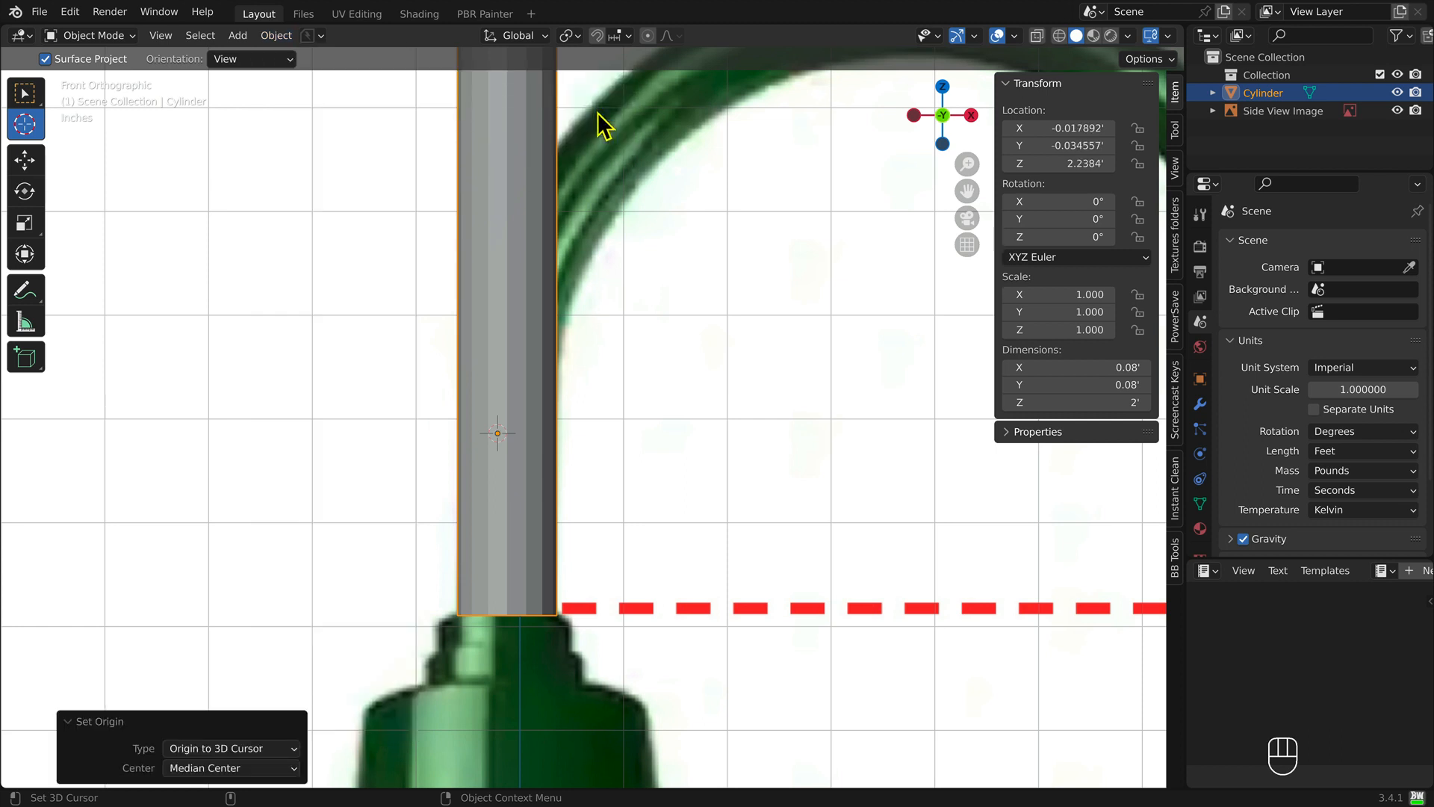
Step: Add a Bender bend to the cylinder and select all objects in the scene
{"action": "scroll", "coordinate": [638, 343], "scroll_direction": "down", "scroll_amount": 5}
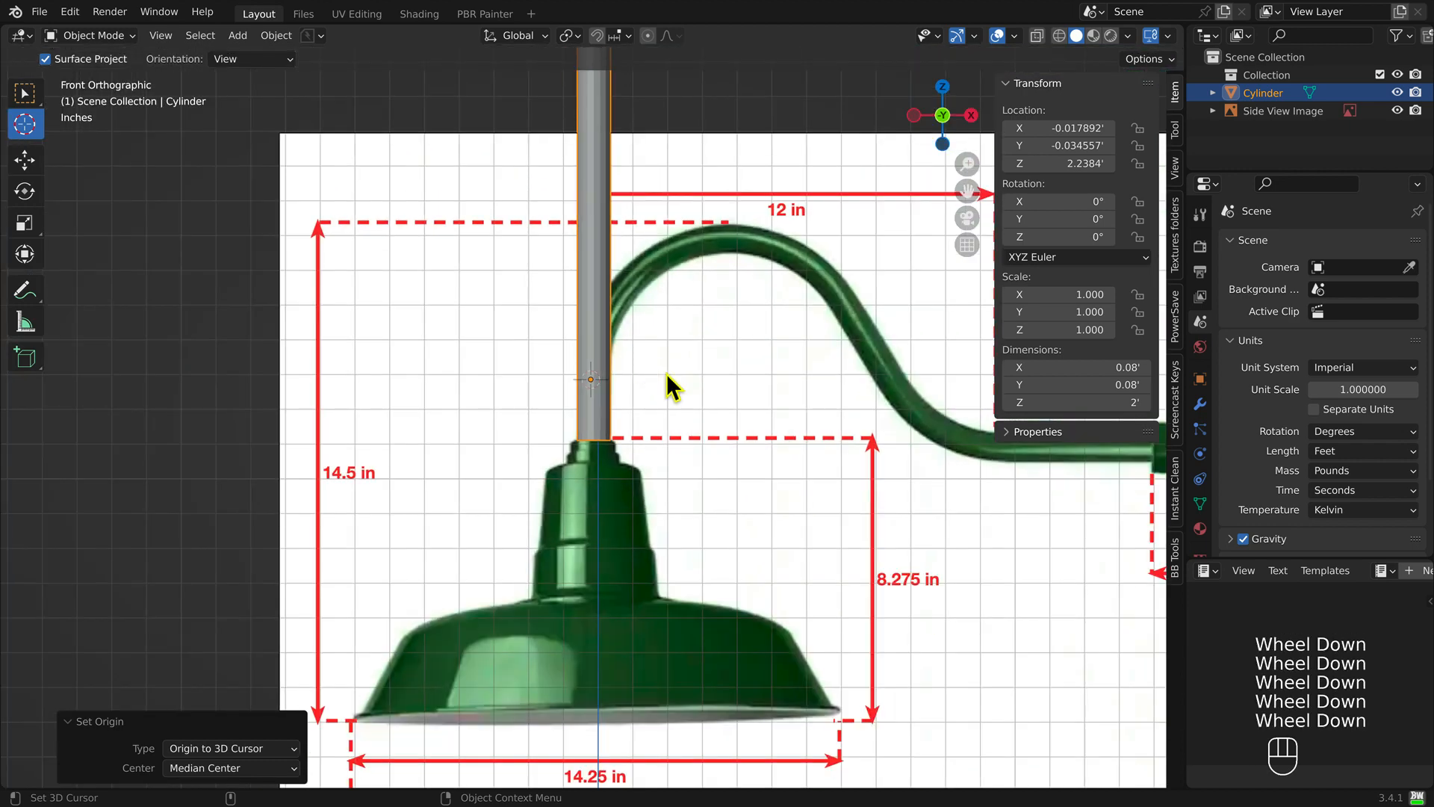
{"action": "left_click_drag", "start_coordinate": [667, 375], "coordinate": [489, 375], "text": "alt+super"}
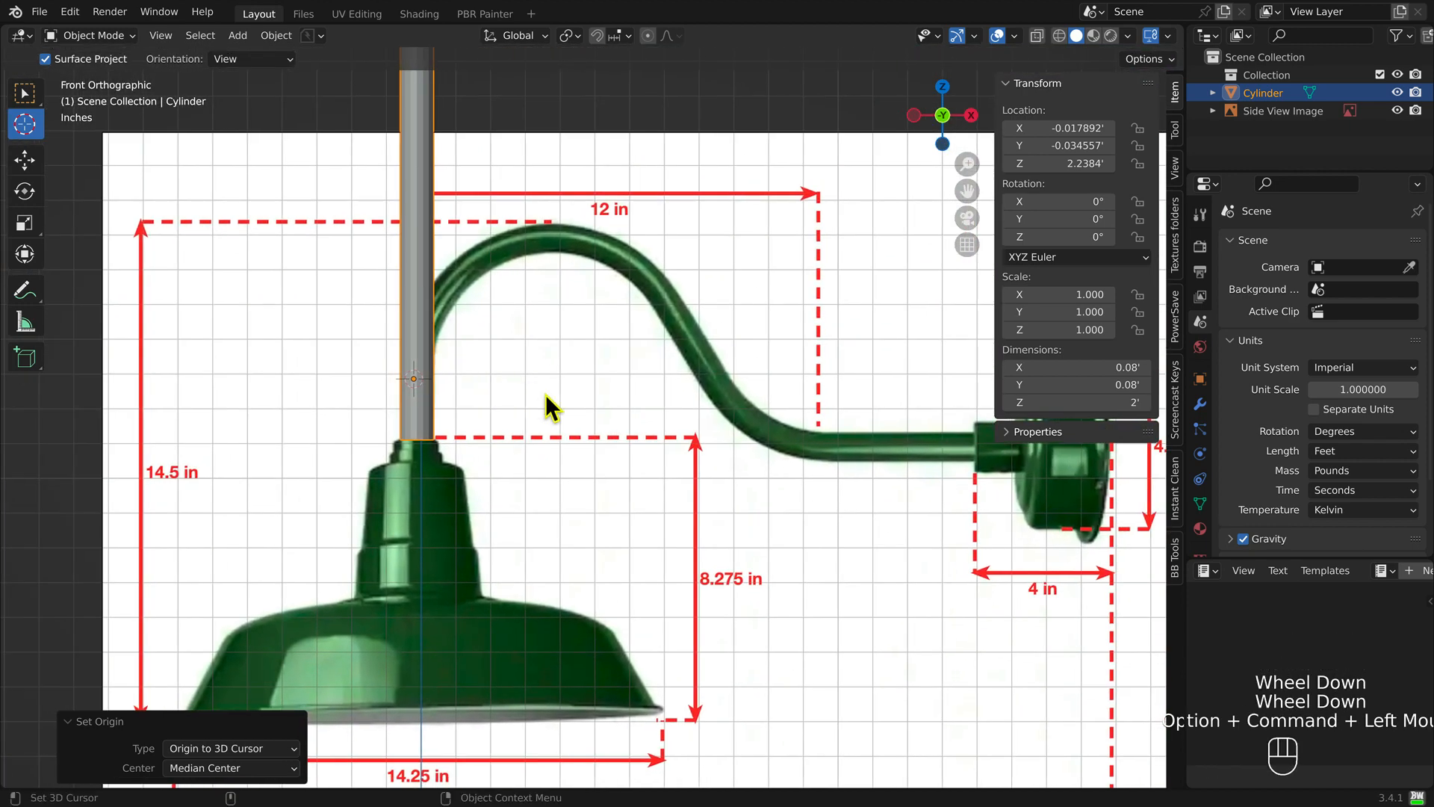
{"action": "left_click", "coordinate": [1175, 561]}
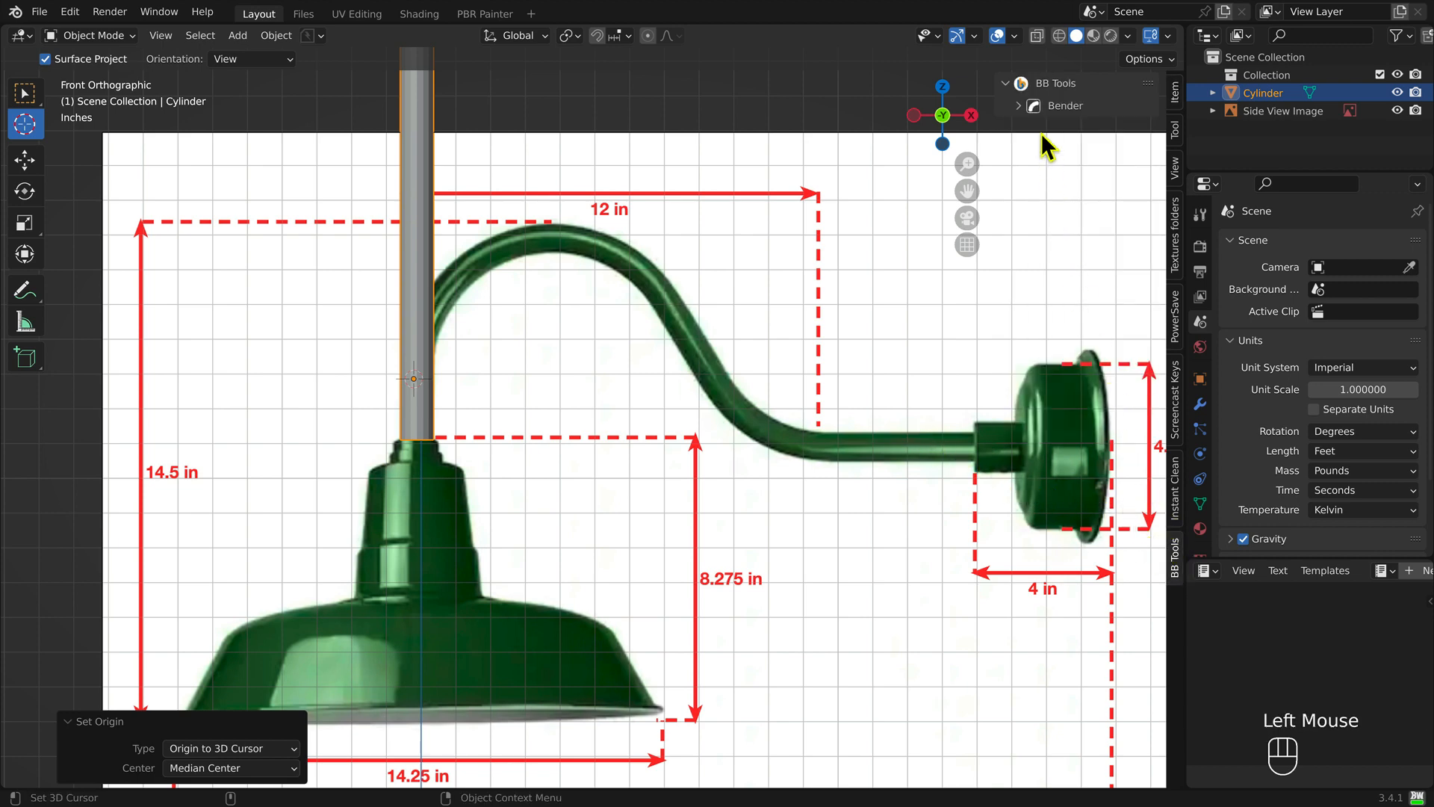
{"action": "left_click", "coordinate": [1025, 109]}
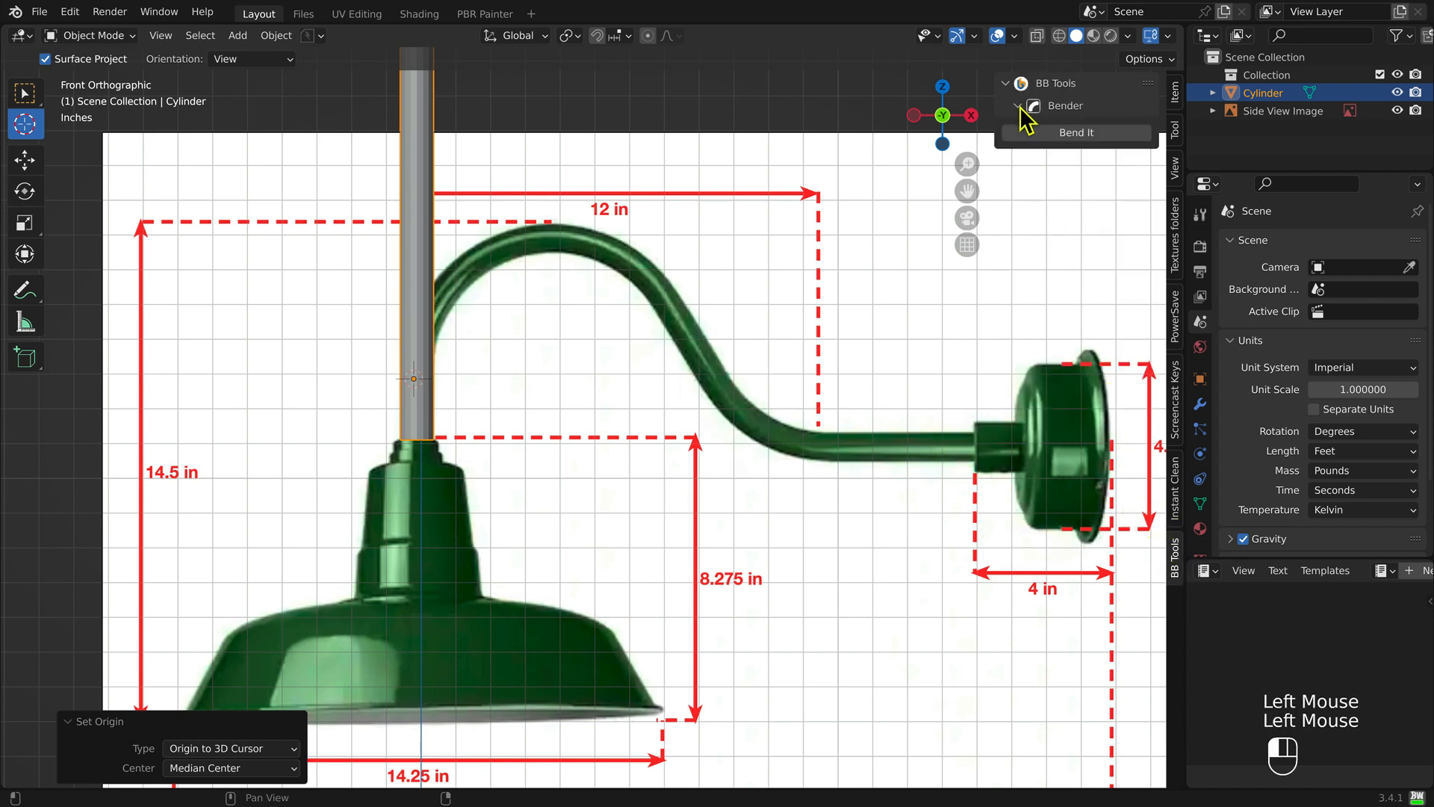
{"action": "left_click", "coordinate": [1060, 132]}
{"action": "key", "text": "a"}
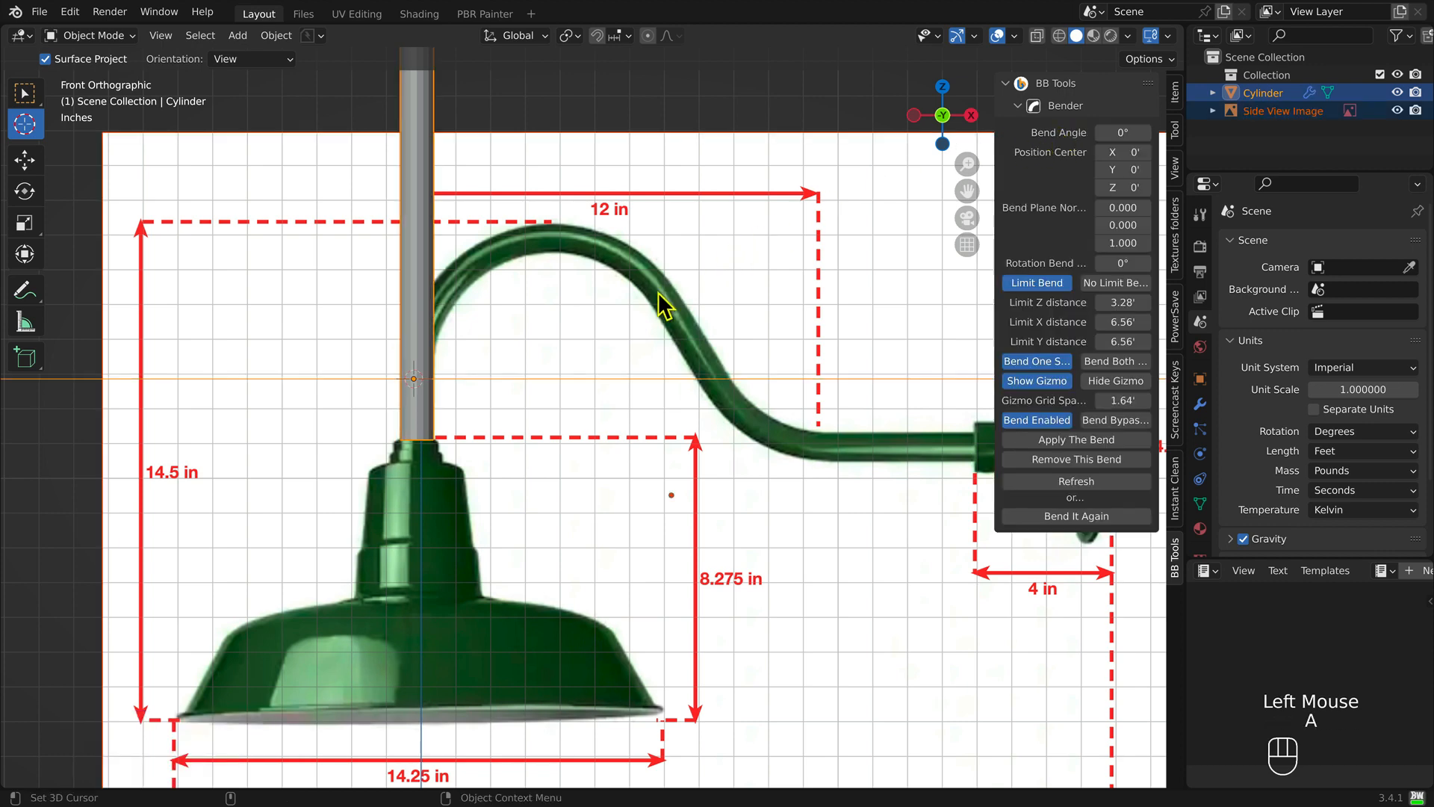
Step: Shrink the bend's limit distances to 2.76' in X, 2.16' in Y and 1.08' in Z
{"action": "scroll", "coordinate": [639, 301], "scroll_direction": "down", "scroll_amount": 4}
{"action": "left_click_drag", "start_coordinate": [640, 303], "coordinate": [608, 387], "text": "alt"}
{"action": "scroll", "coordinate": [609, 387], "scroll_direction": "down", "scroll_amount": 2}
{"action": "scroll", "coordinate": [617, 387], "scroll_direction": "down", "scroll_amount": 4}
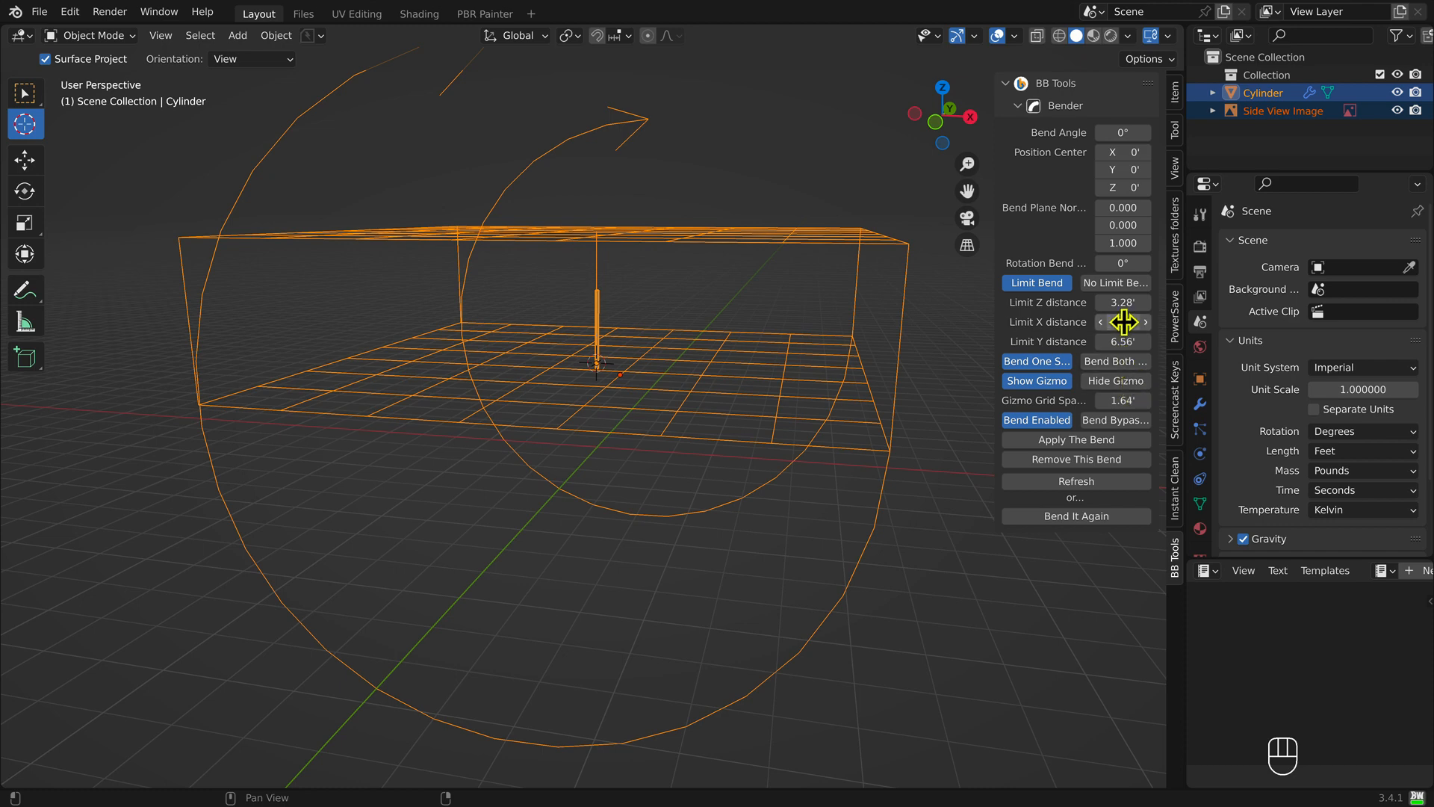
{"action": "left_click_drag", "start_coordinate": [1124, 321], "coordinate": [1023, 321]}
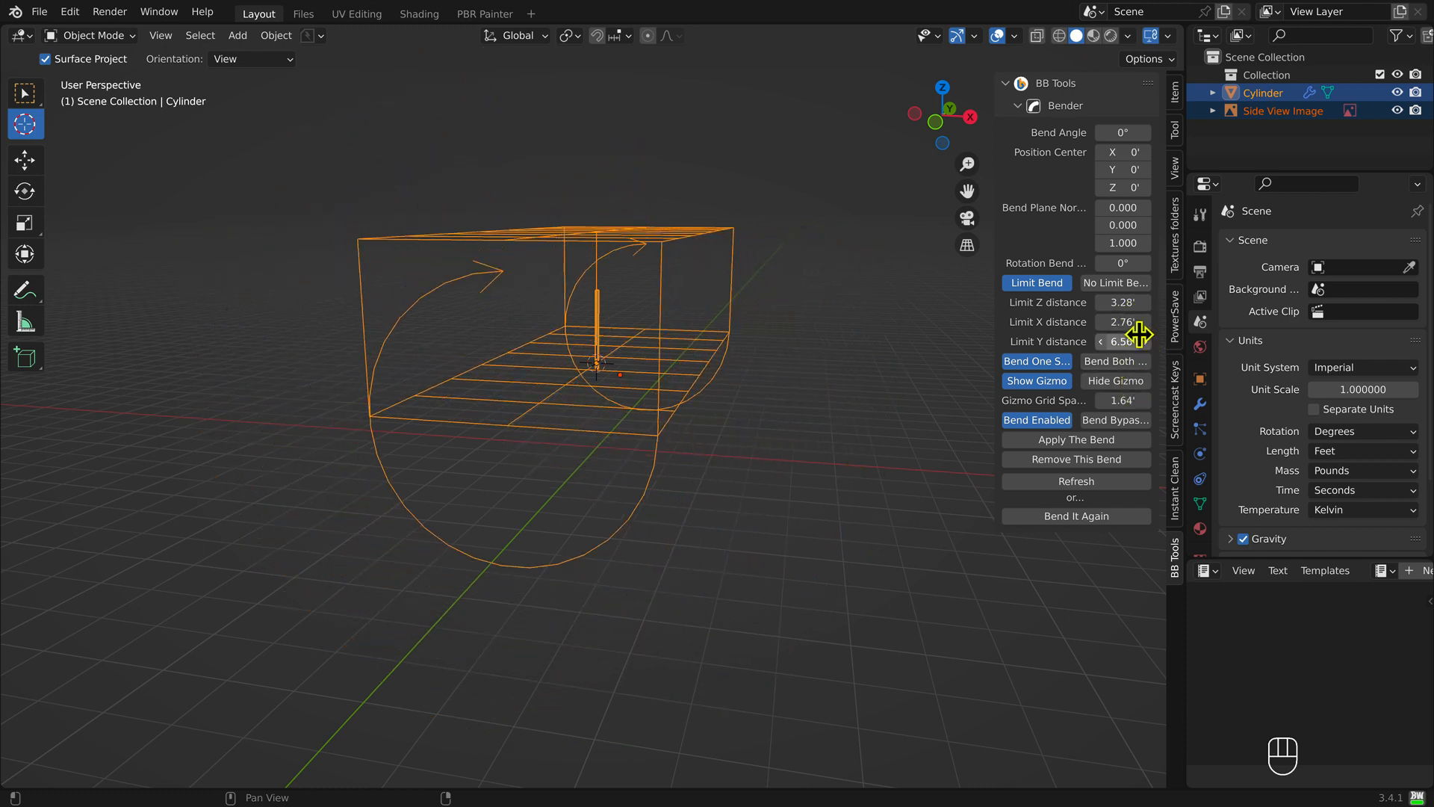
{"action": "left_click_drag", "start_coordinate": [1136, 341], "coordinate": [1054, 342]}
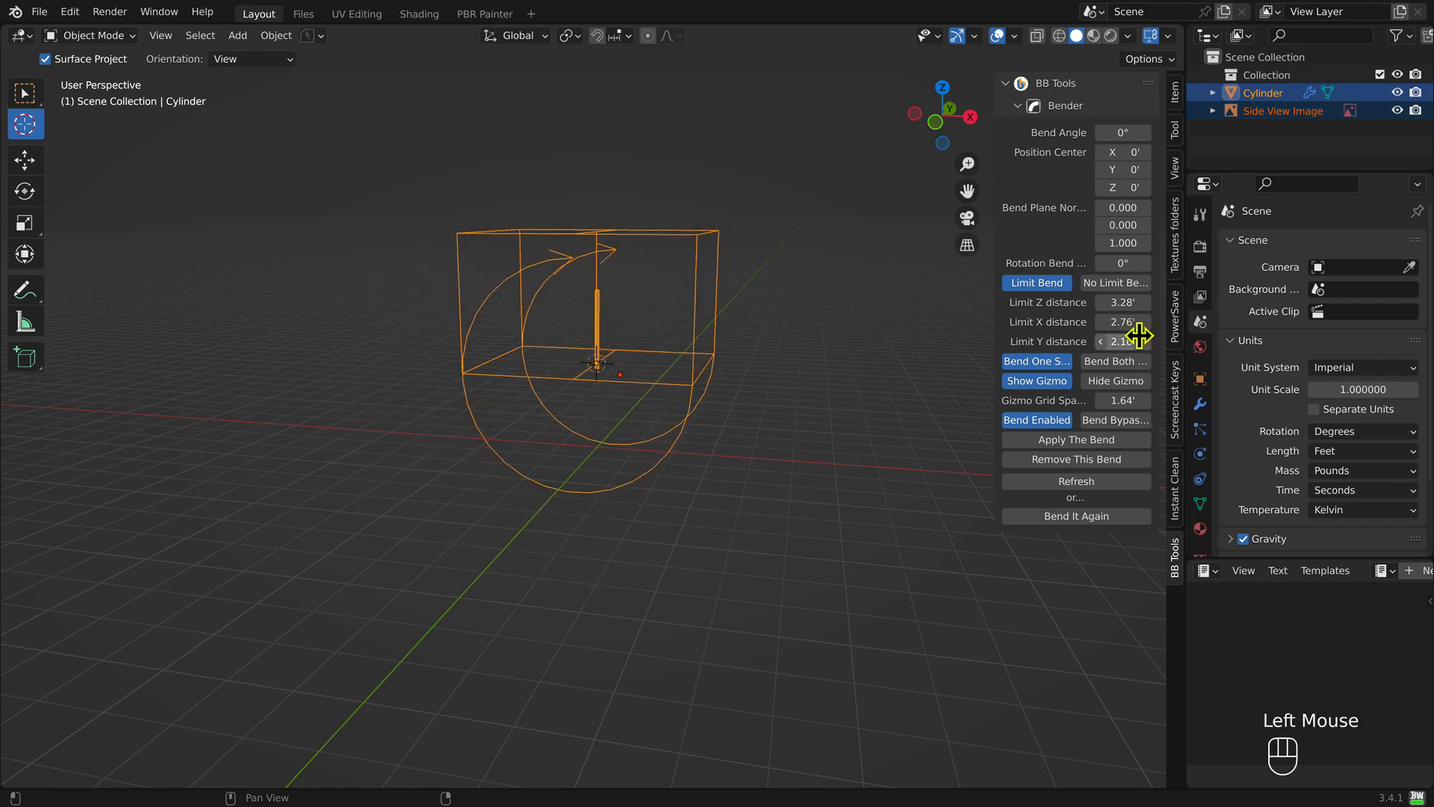
{"action": "left_click_drag", "start_coordinate": [1143, 309], "coordinate": [1102, 309]}
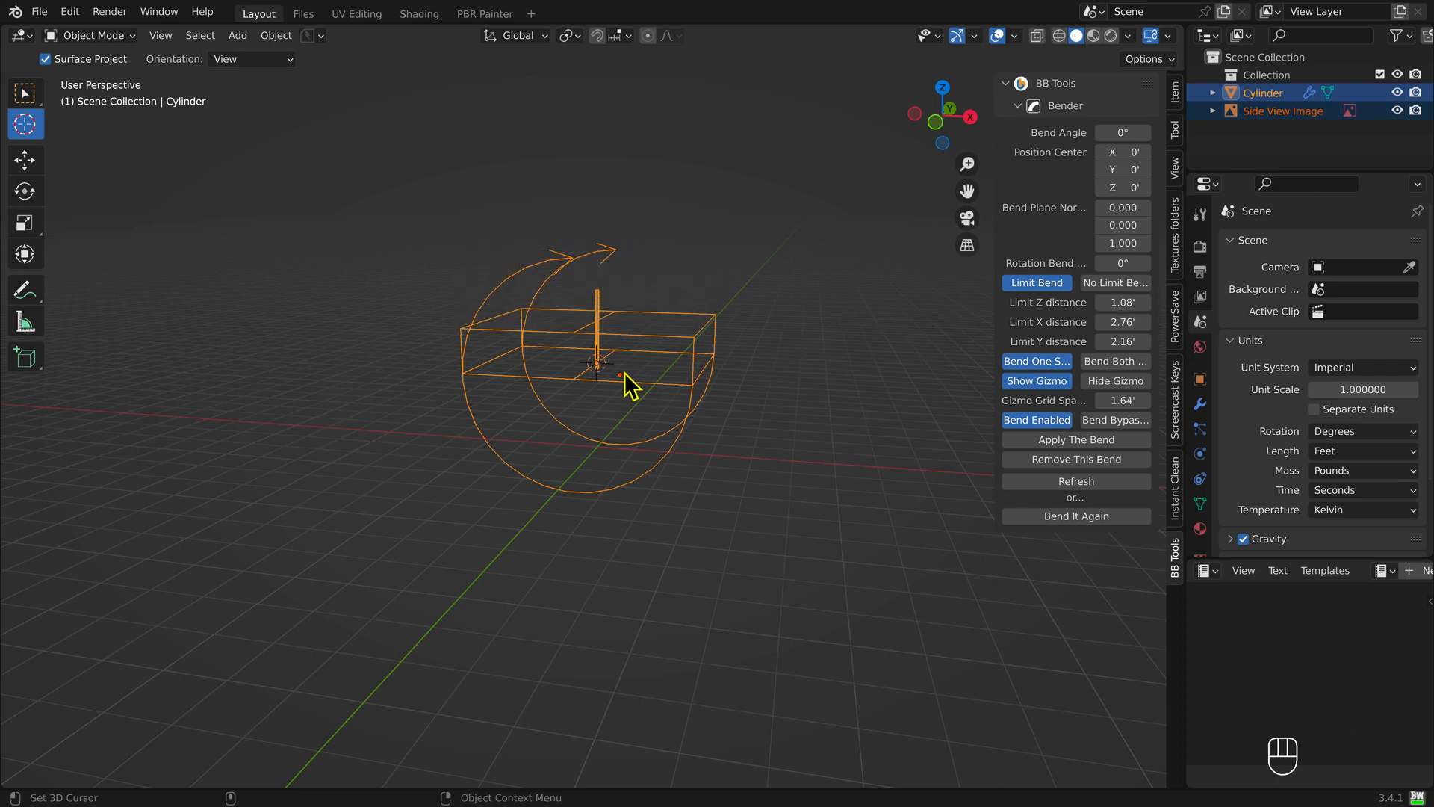
Step: In the front view, set the bend angle to 150° so the pipe curves over toward the wall mount
{"action": "scroll", "coordinate": [622, 374], "scroll_direction": "up", "scroll_amount": 2}
{"action": "scroll", "coordinate": [622, 366], "scroll_direction": "up", "scroll_amount": 3}
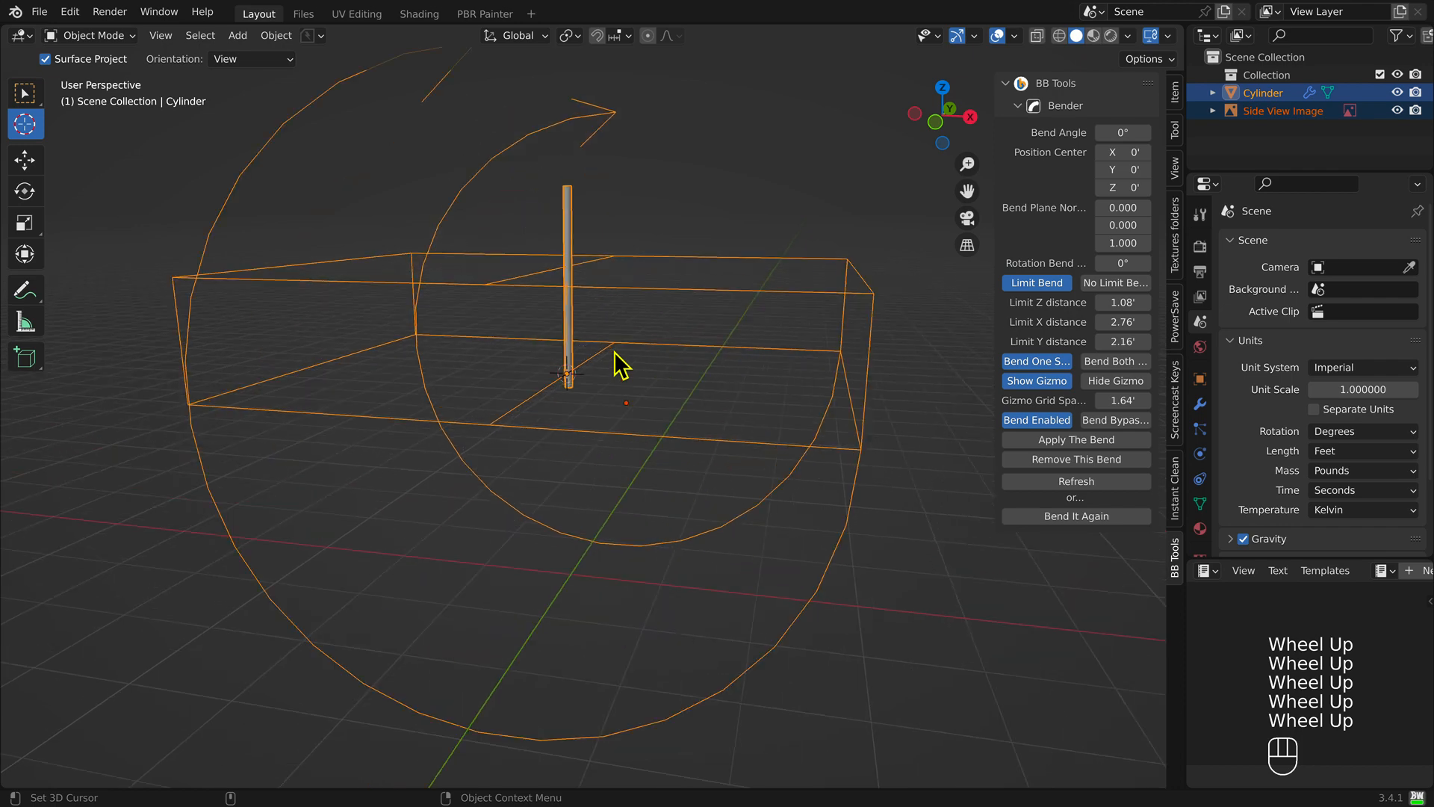
{"action": "key", "text": "KP_1"}
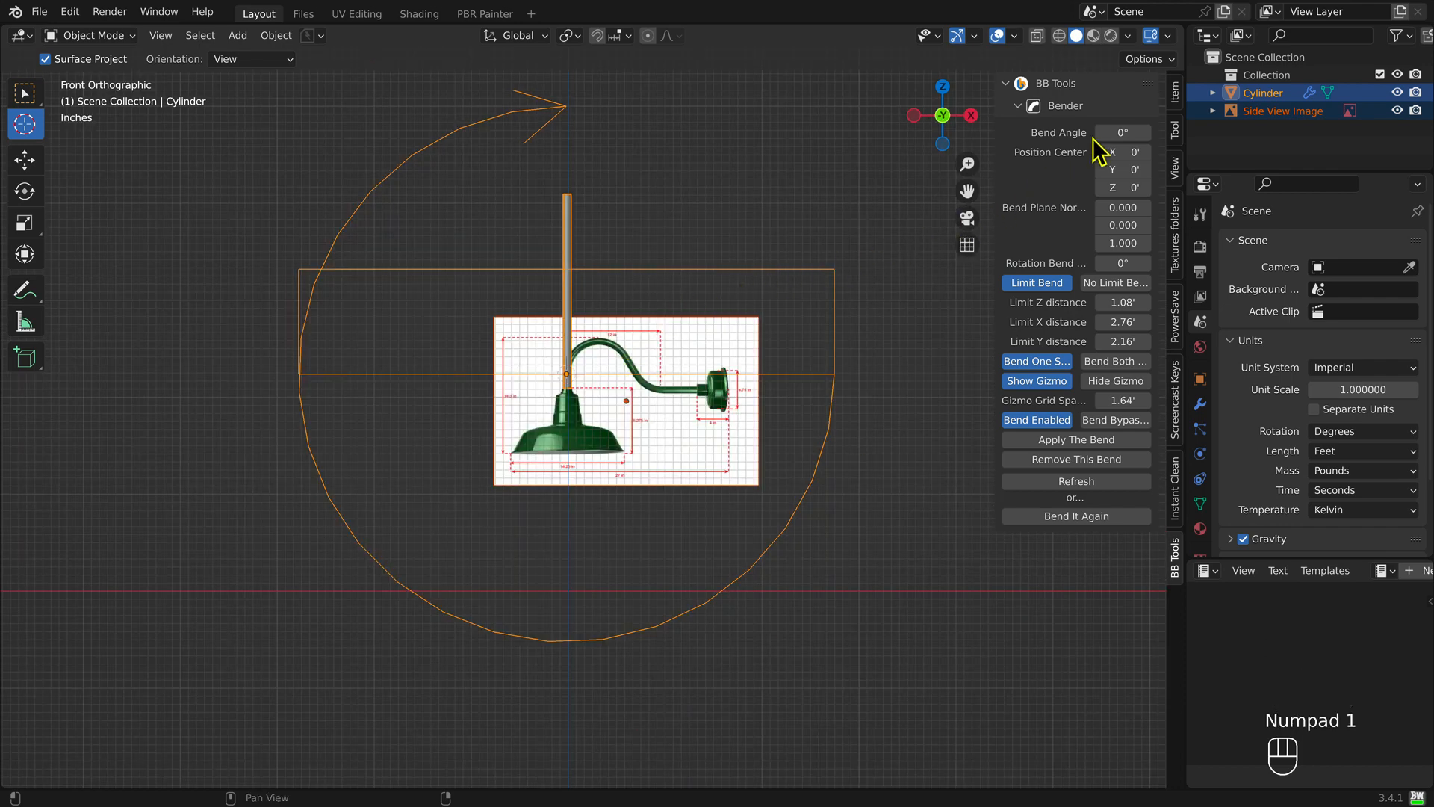
{"action": "left_click_drag", "start_coordinate": [1106, 136], "coordinate": [1323, 136]}
{"action": "left_click_drag", "start_coordinate": [1403, 798], "coordinate": [1394, 797]}
Step: Set the bend's Limit Z distance to 0.881' so the pipe's curve follows the first arc of the reference lamp arm
{"action": "scroll", "coordinate": [605, 365], "scroll_direction": "up", "scroll_amount": 3}
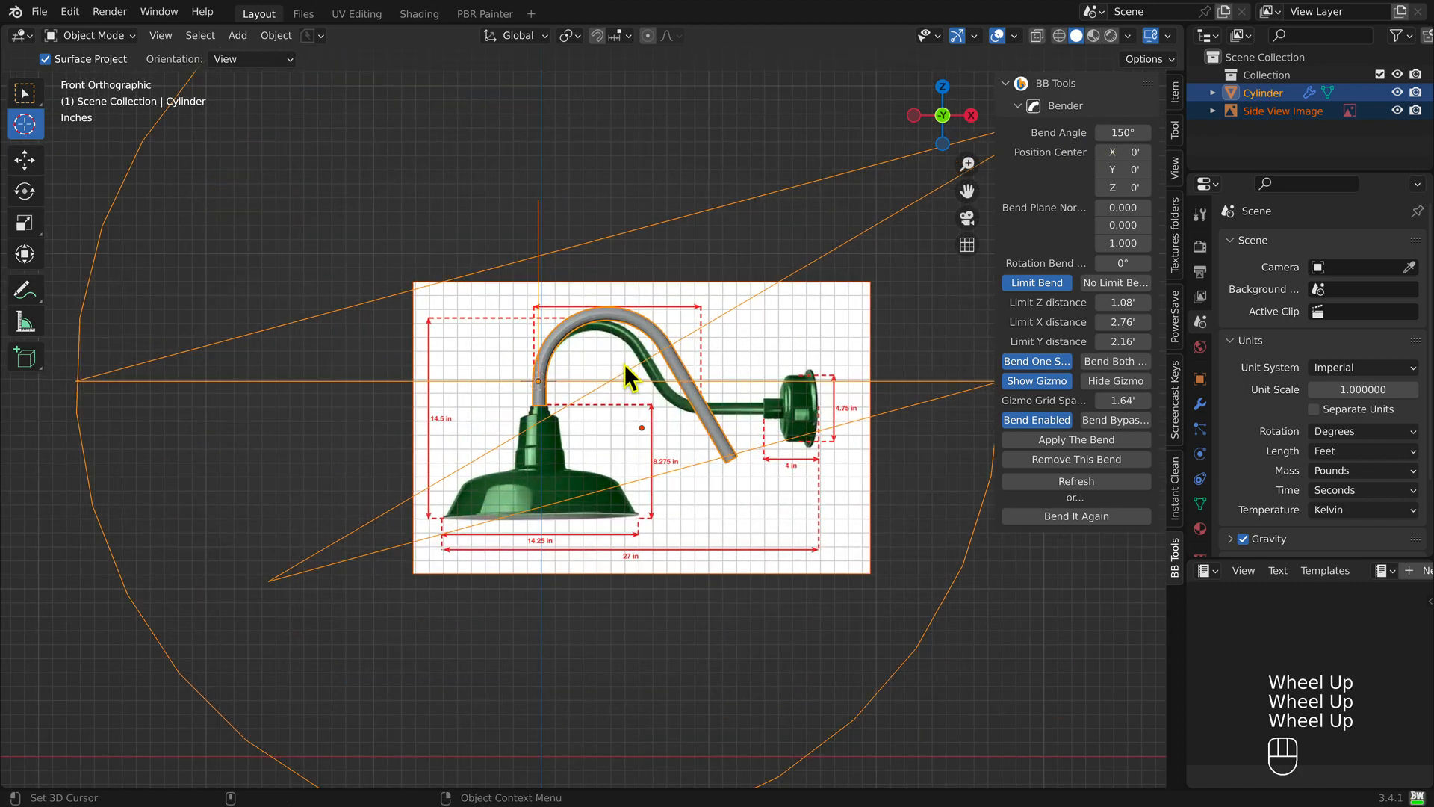
{"action": "scroll", "coordinate": [625, 363], "scroll_direction": "up", "scroll_amount": 2}
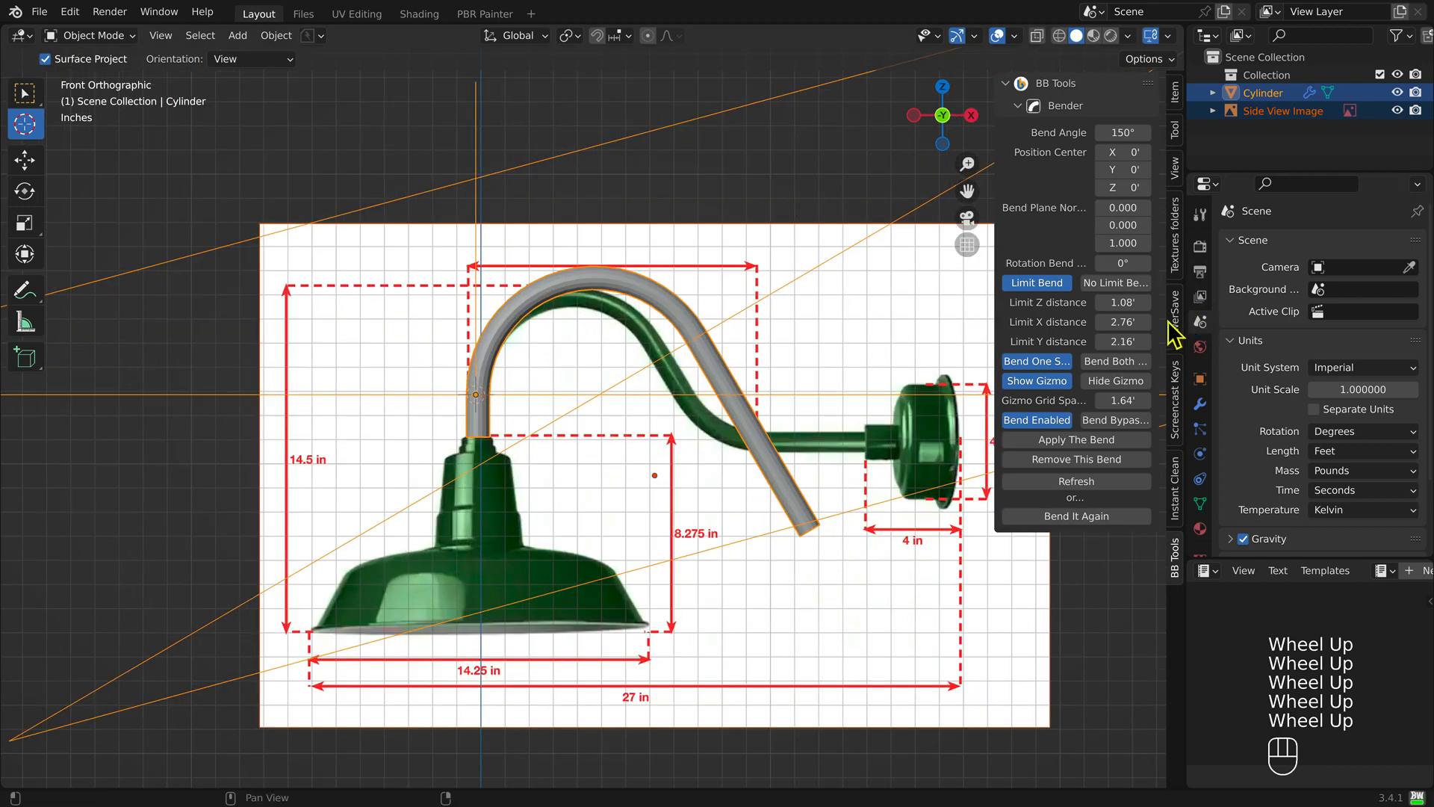
{"action": "left_click_drag", "start_coordinate": [1123, 302], "coordinate": [1090, 302]}
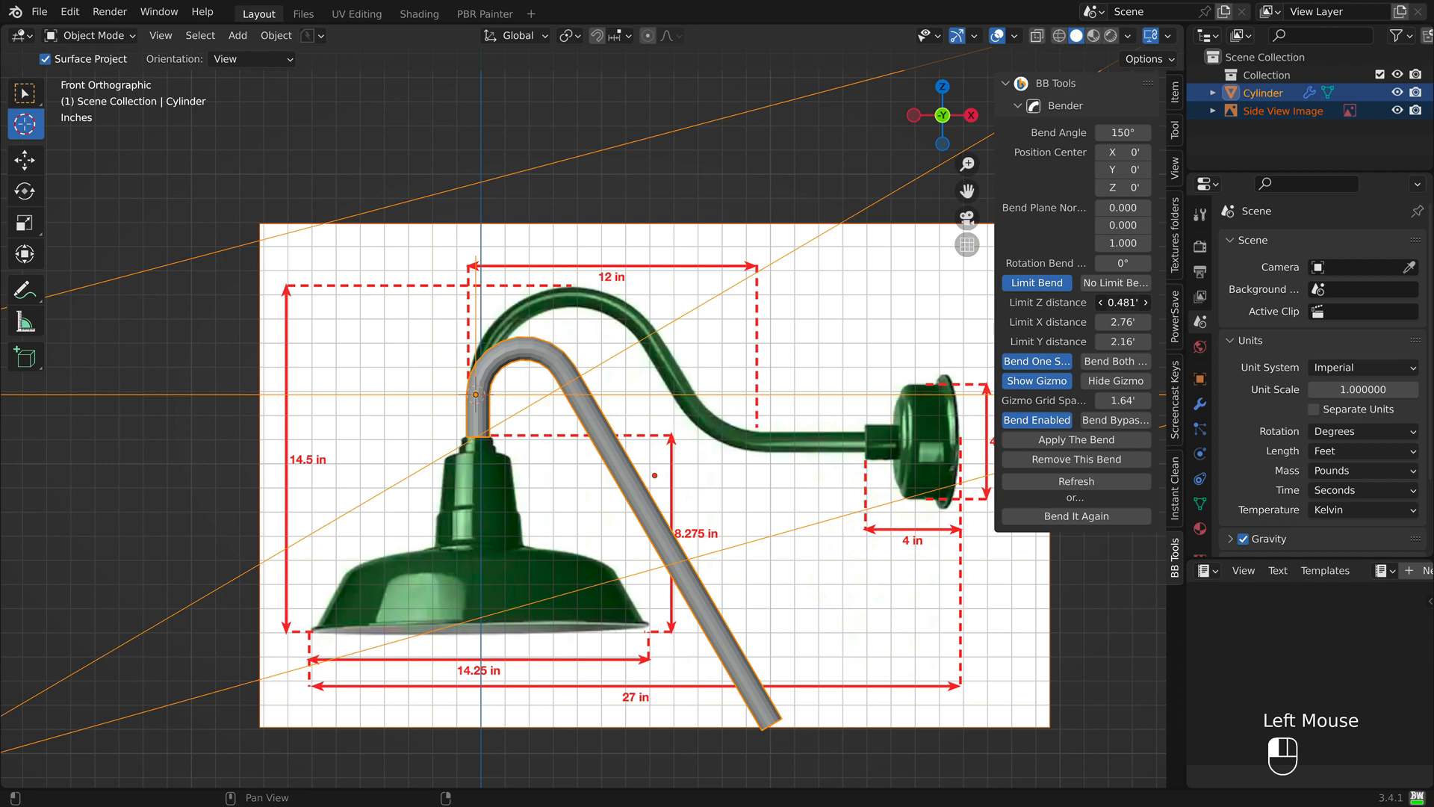
{"action": "left_click_drag", "start_coordinate": [1114, 302], "coordinate": [1206, 302], "text": "shift"}
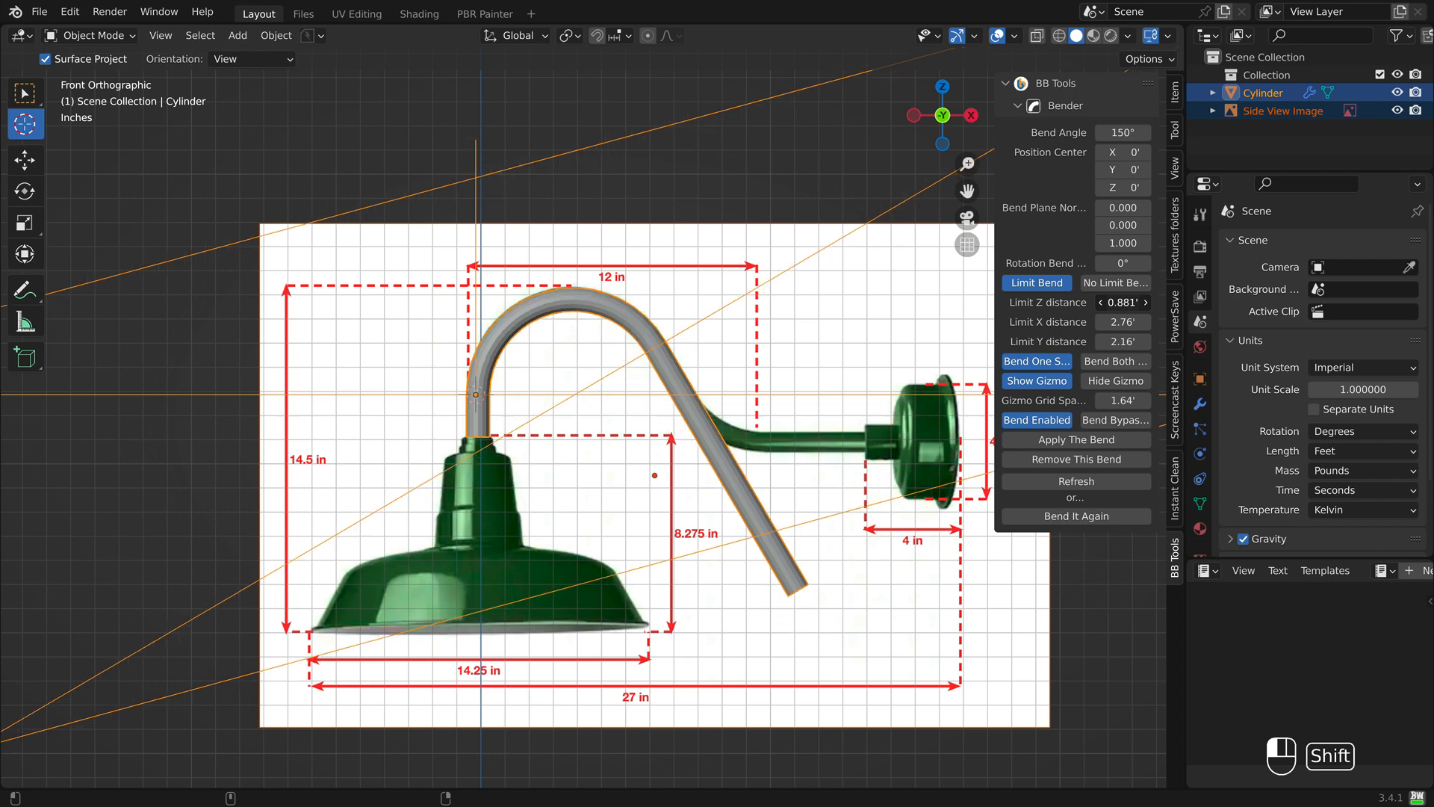
{"action": "left_click_drag", "start_coordinate": [1207, 302], "coordinate": [1207, 302], "text": "shift"}
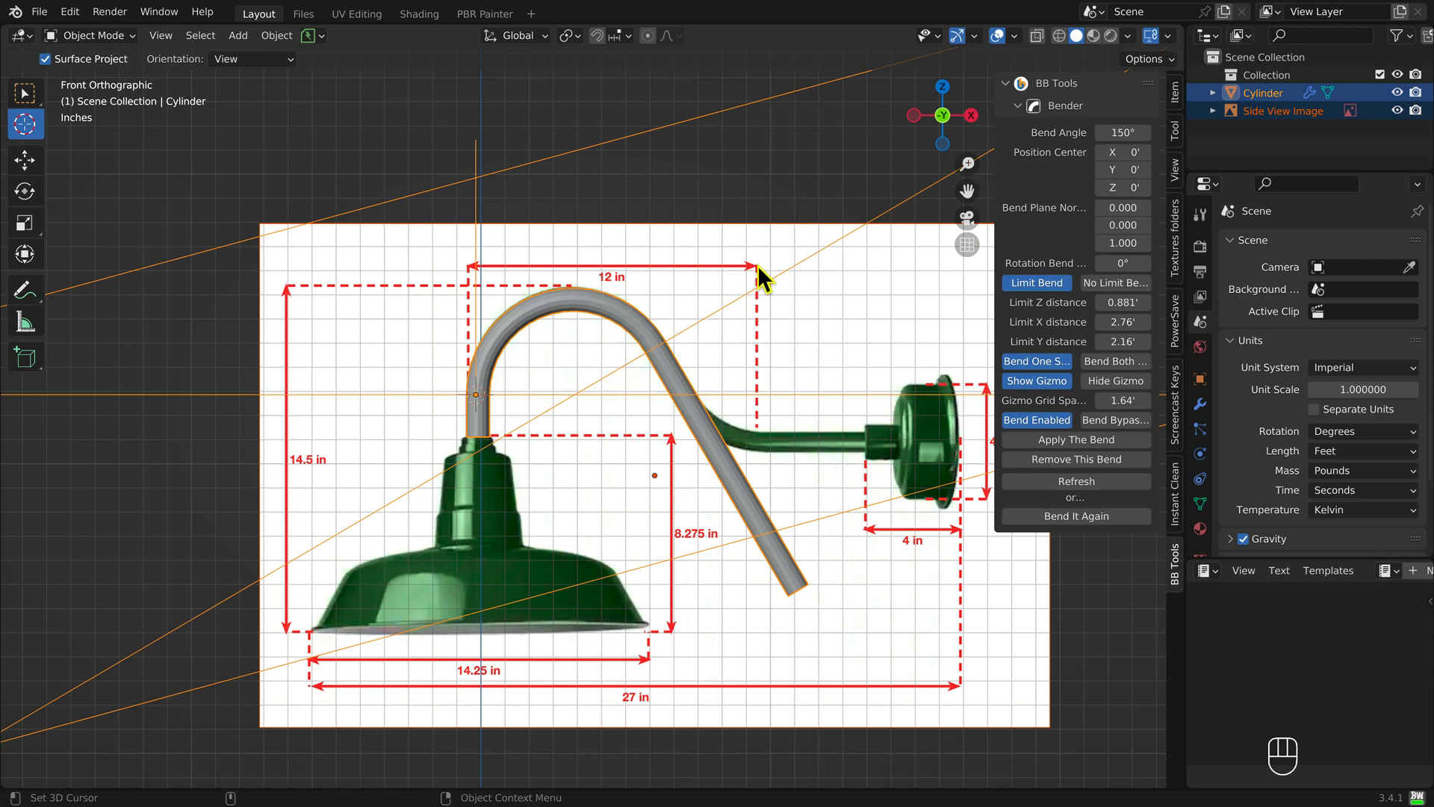
Step: Add a second bend to the cylinder and choose Bend.002 as the bend to edit, keeping solid shading
{"action": "key", "text": "shift+z"}
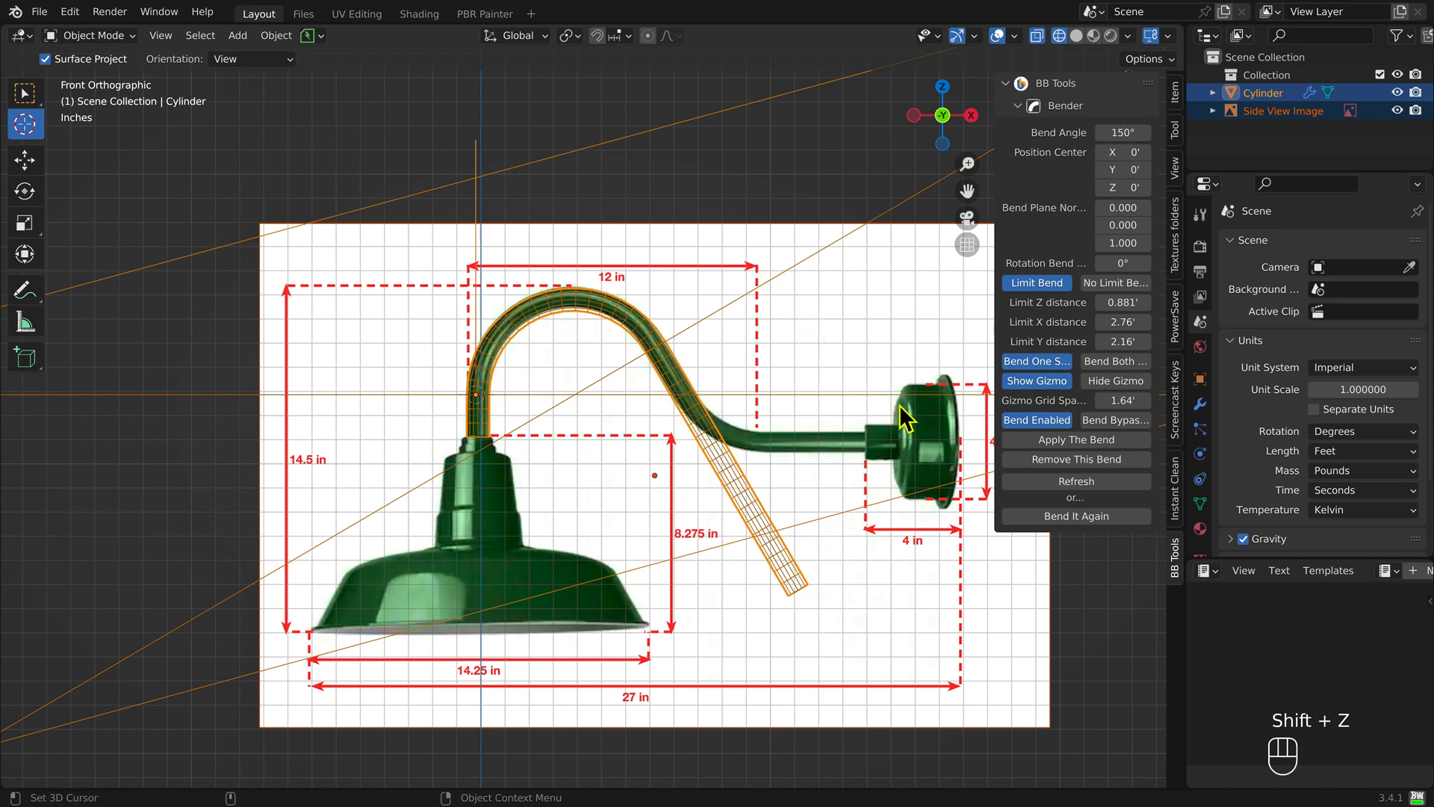
{"action": "left_click", "coordinate": [1074, 519]}
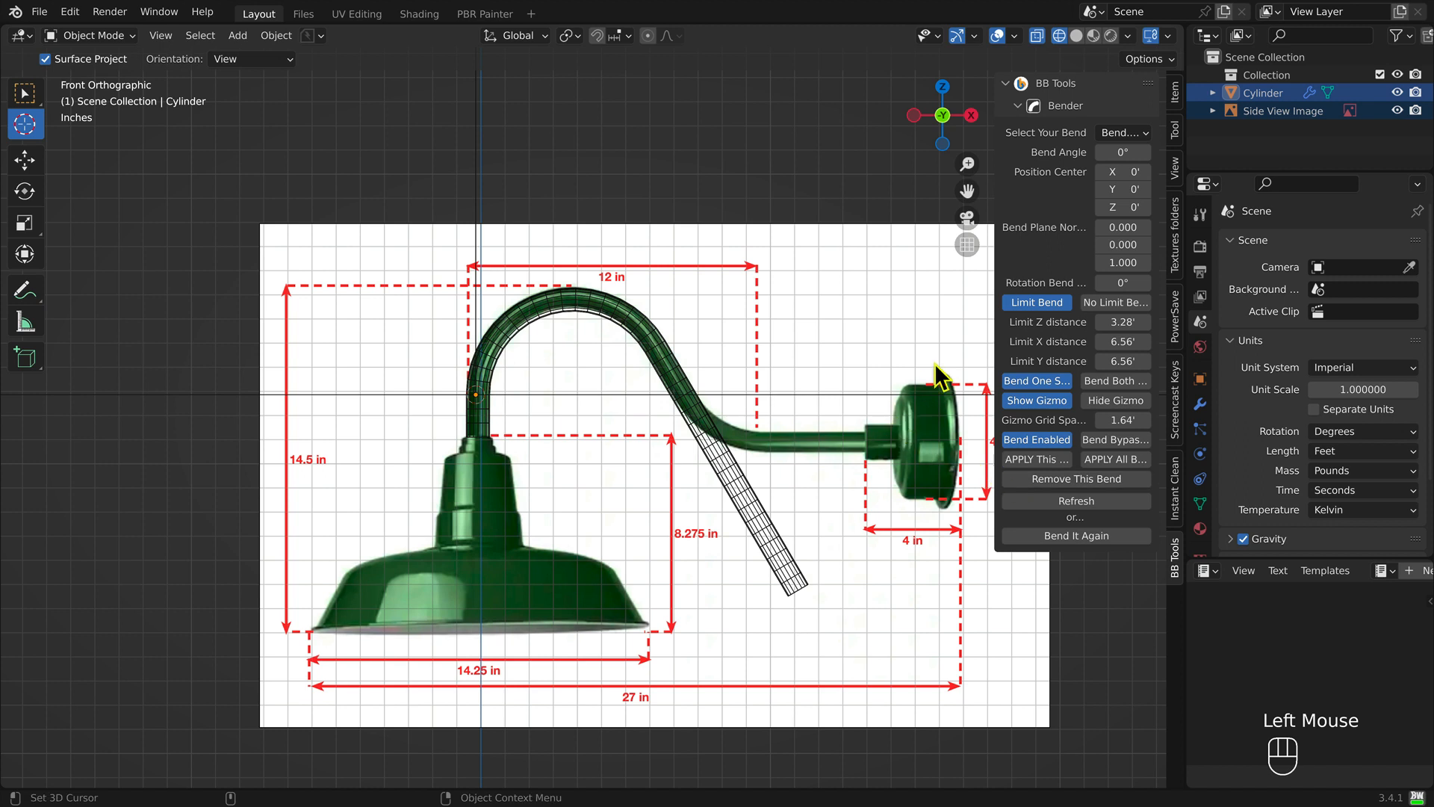
{"action": "key", "text": "shift+z"}
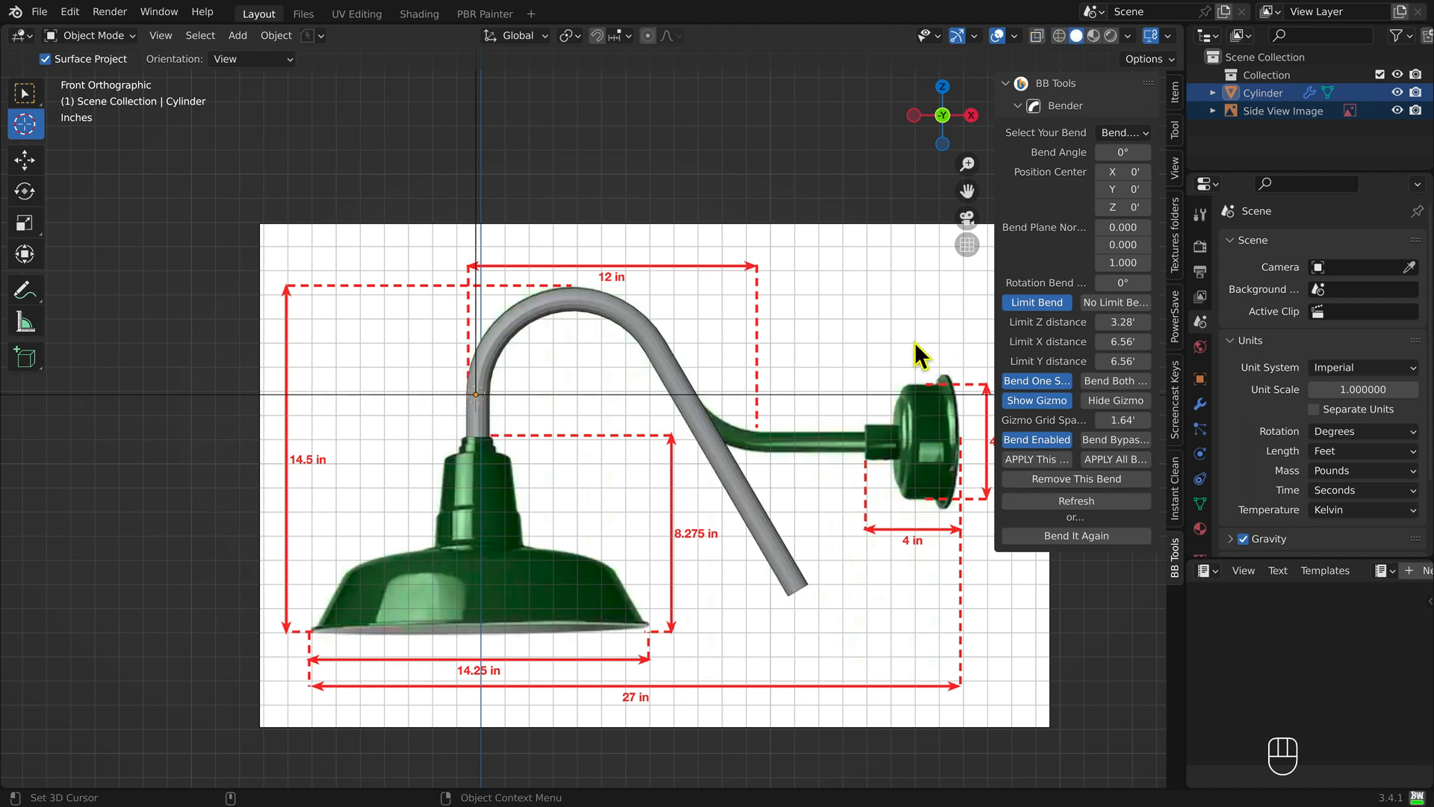
{"action": "left_click", "coordinate": [1124, 133]}
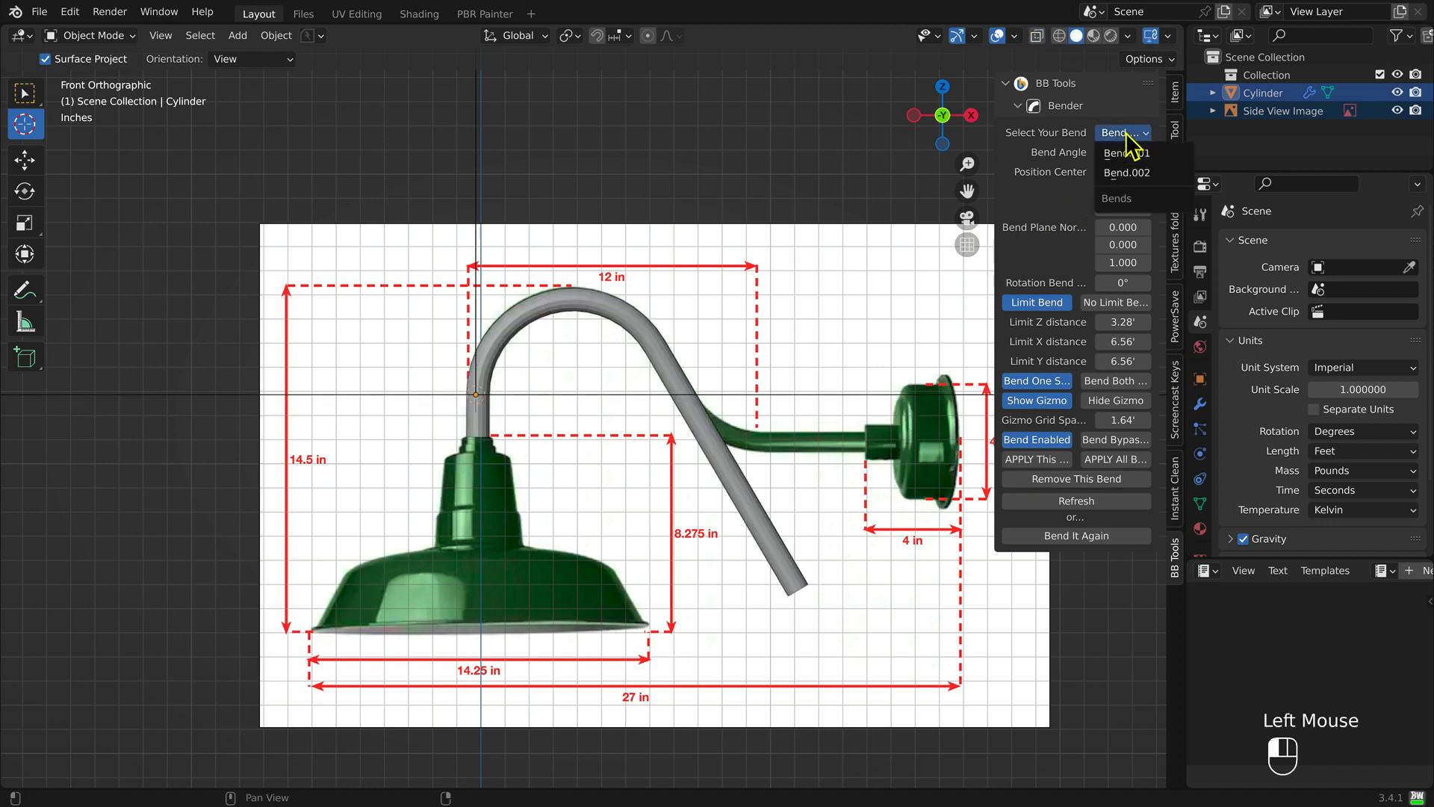
{"action": "left_click", "coordinate": [1160, 177]}
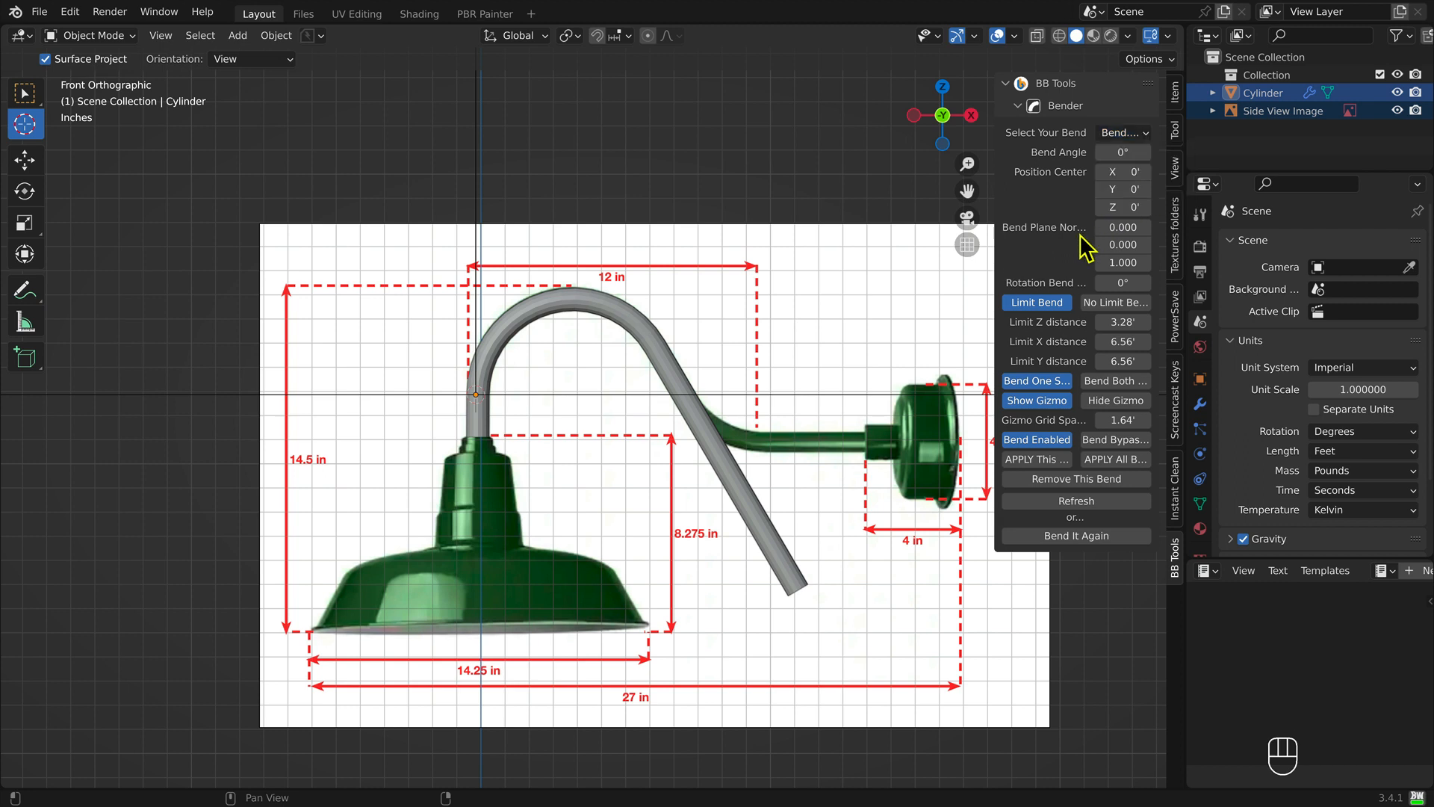
Step: In wireframe shading, set the second bend's center position to 0.74' in X, over the arm's second curve
{"action": "left_click", "coordinate": [916, 343]}
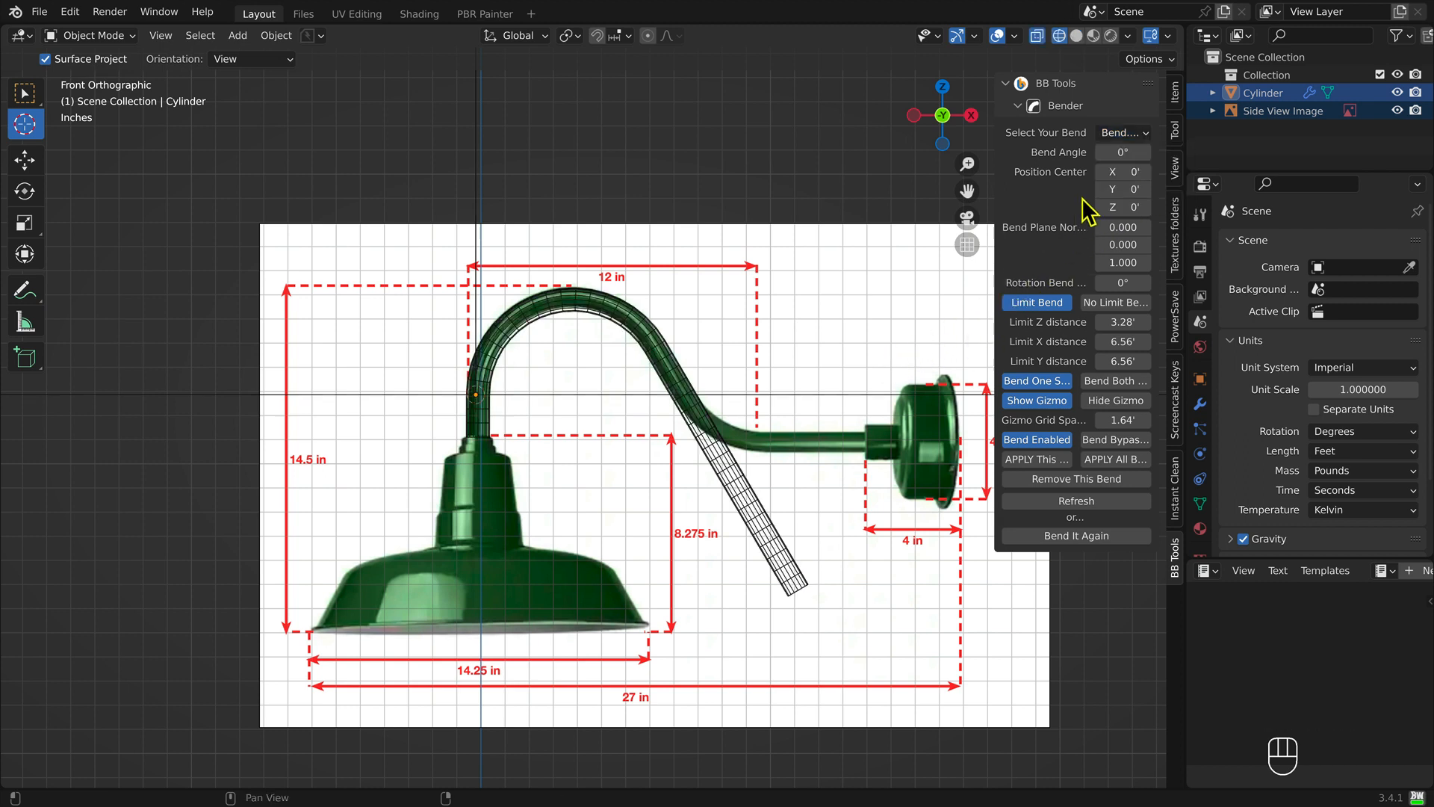
{"action": "scroll", "coordinate": [772, 316], "scroll_direction": "up", "scroll_amount": 1}
{"action": "scroll", "coordinate": [839, 319], "scroll_direction": "up", "scroll_amount": 1}
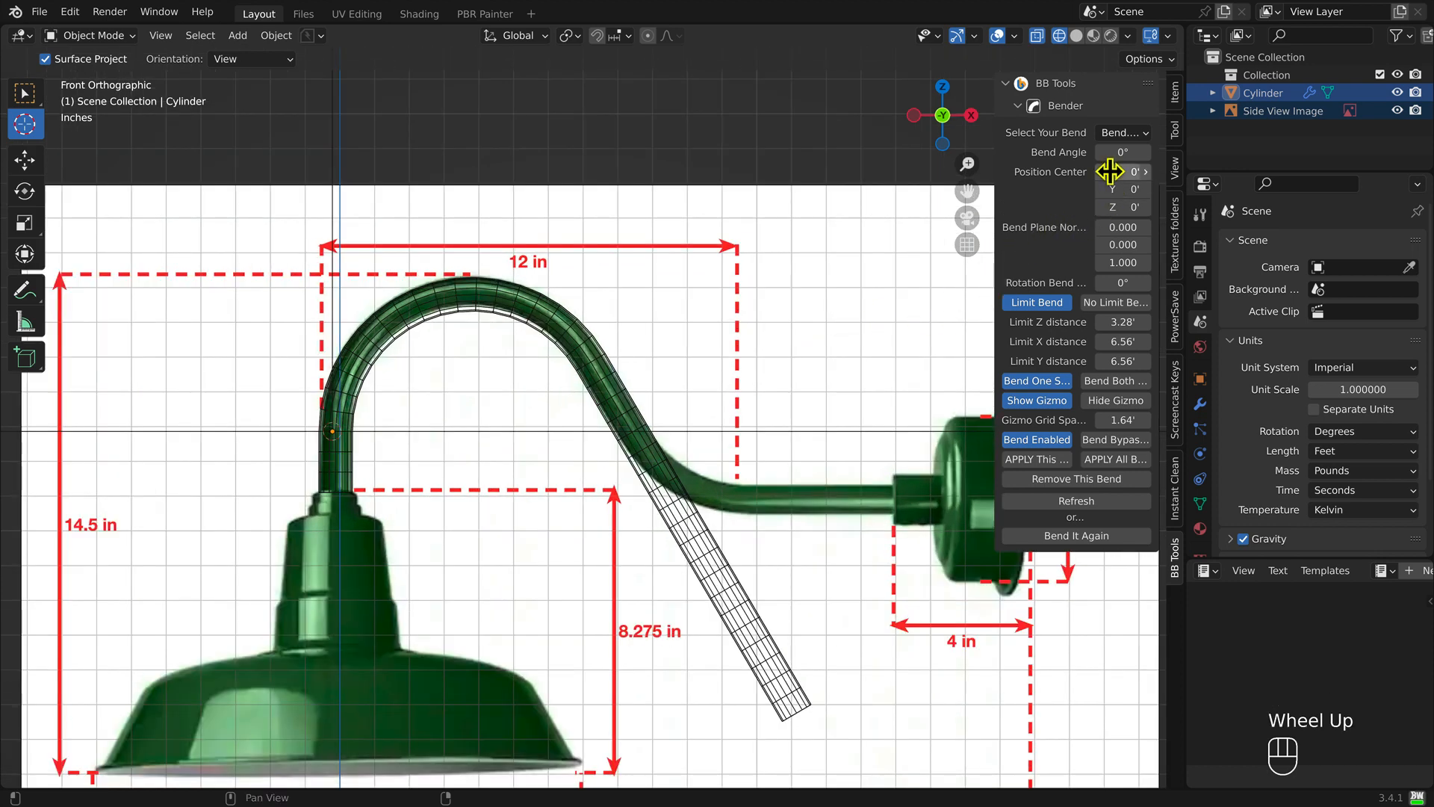
{"action": "left_click_drag", "start_coordinate": [1114, 172], "coordinate": [1251, 171], "text": "shift"}
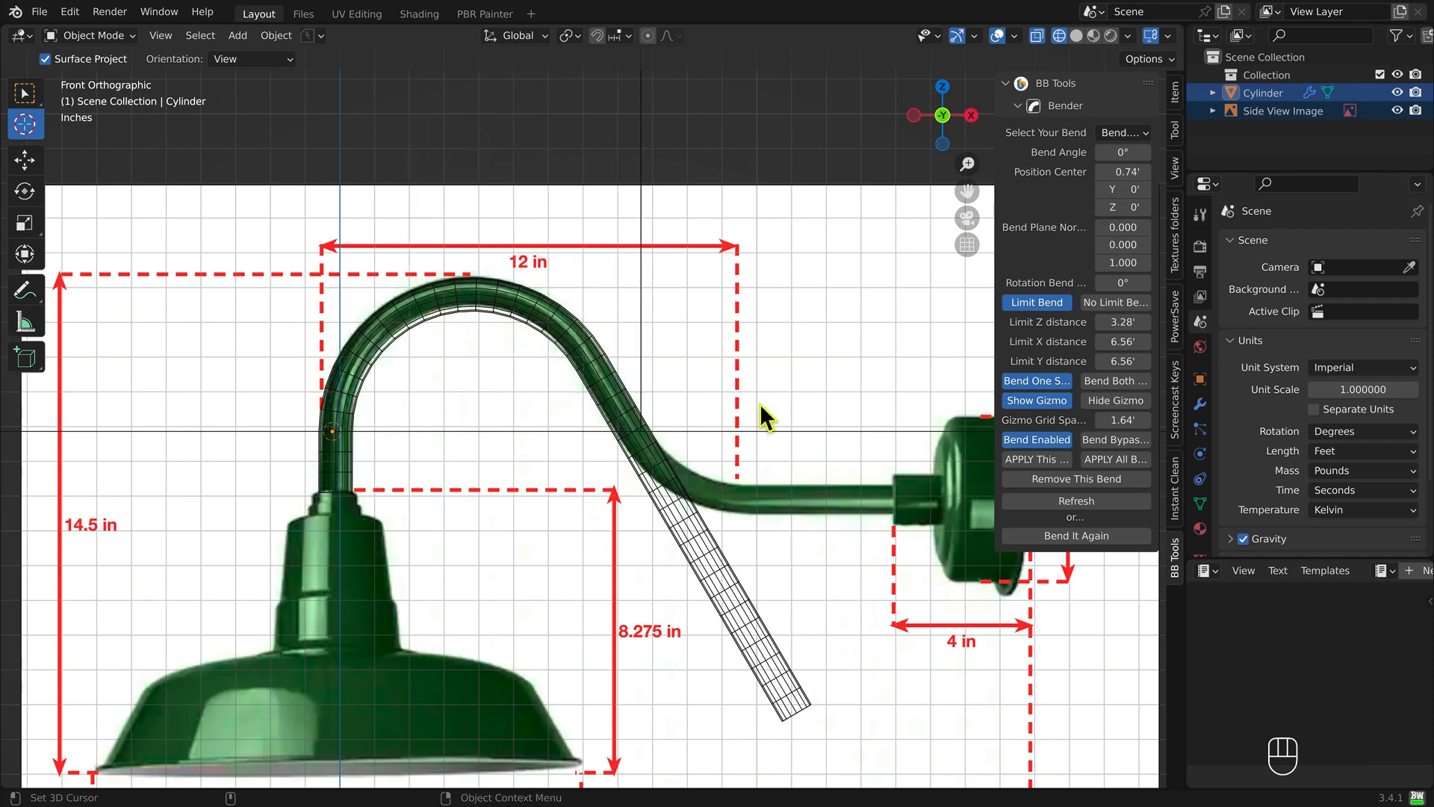
Step: Set the second bend's center X position to 0.72' so it sits on the pipe's centerline at the start of the lower curve
{"action": "scroll", "coordinate": [656, 427], "scroll_direction": "up", "scroll_amount": 5}
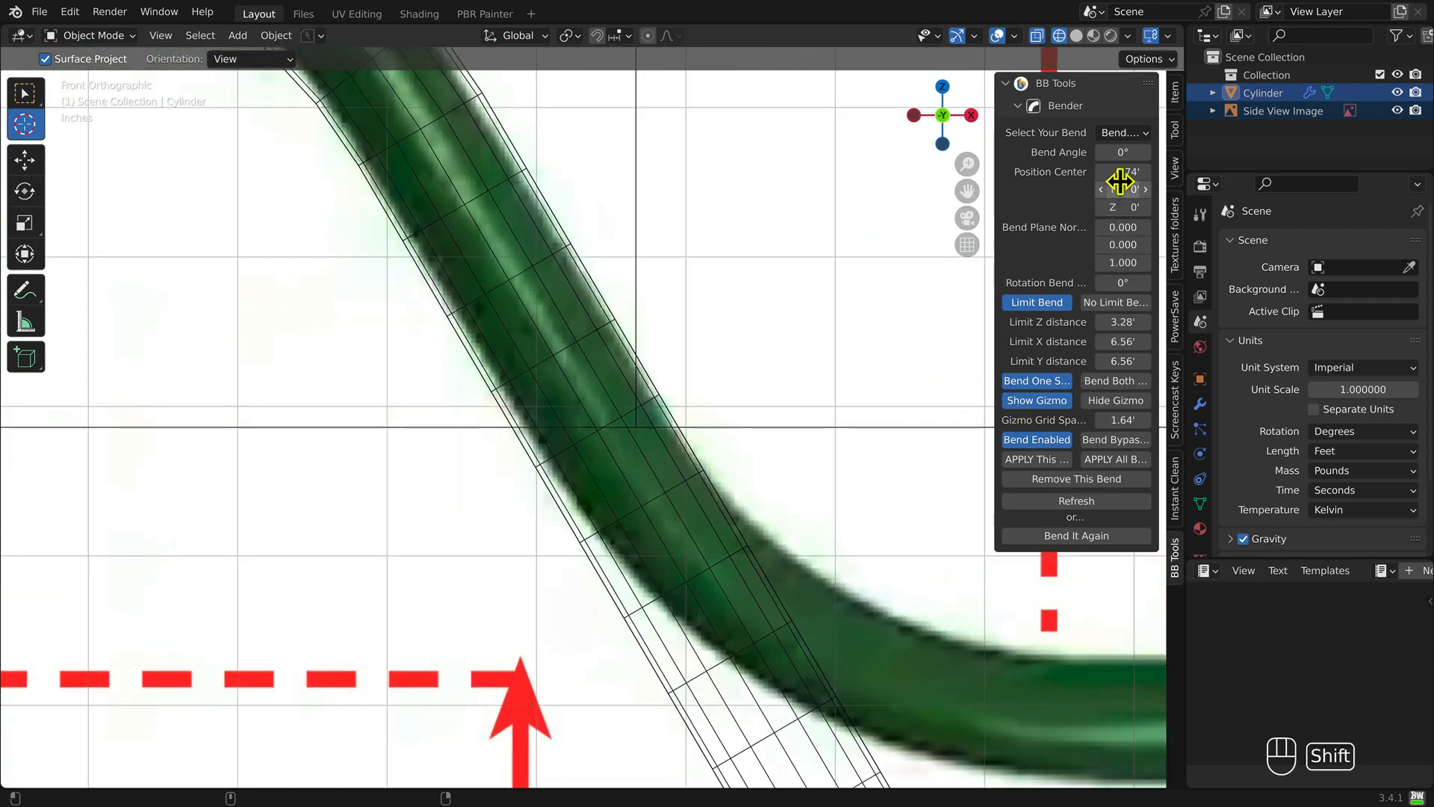
{"action": "left_click_drag", "start_coordinate": [1124, 176], "coordinate": [1129, 176], "text": "shift"}
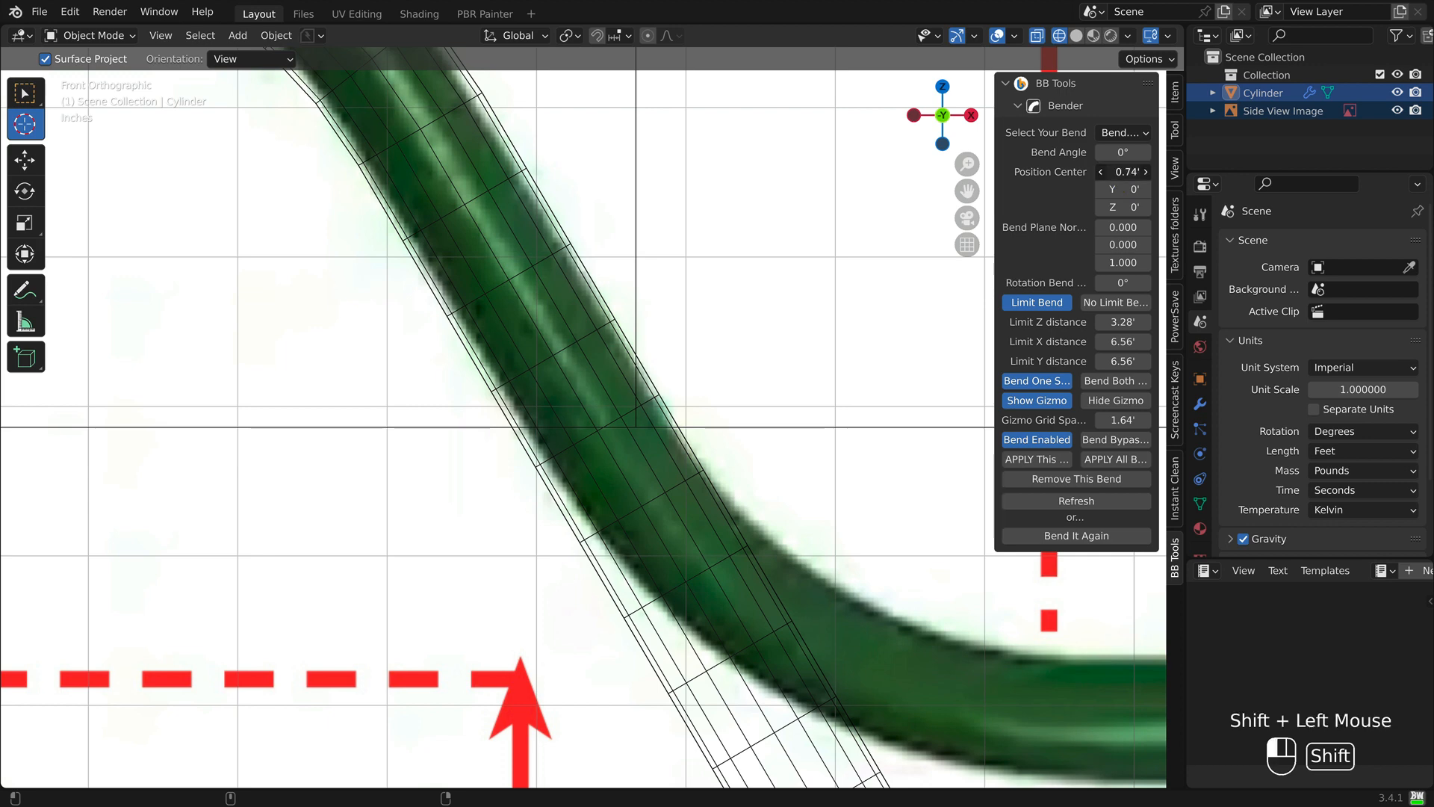
{"action": "left_click_drag", "start_coordinate": [1130, 176], "coordinate": [1123, 176], "text": "shift"}
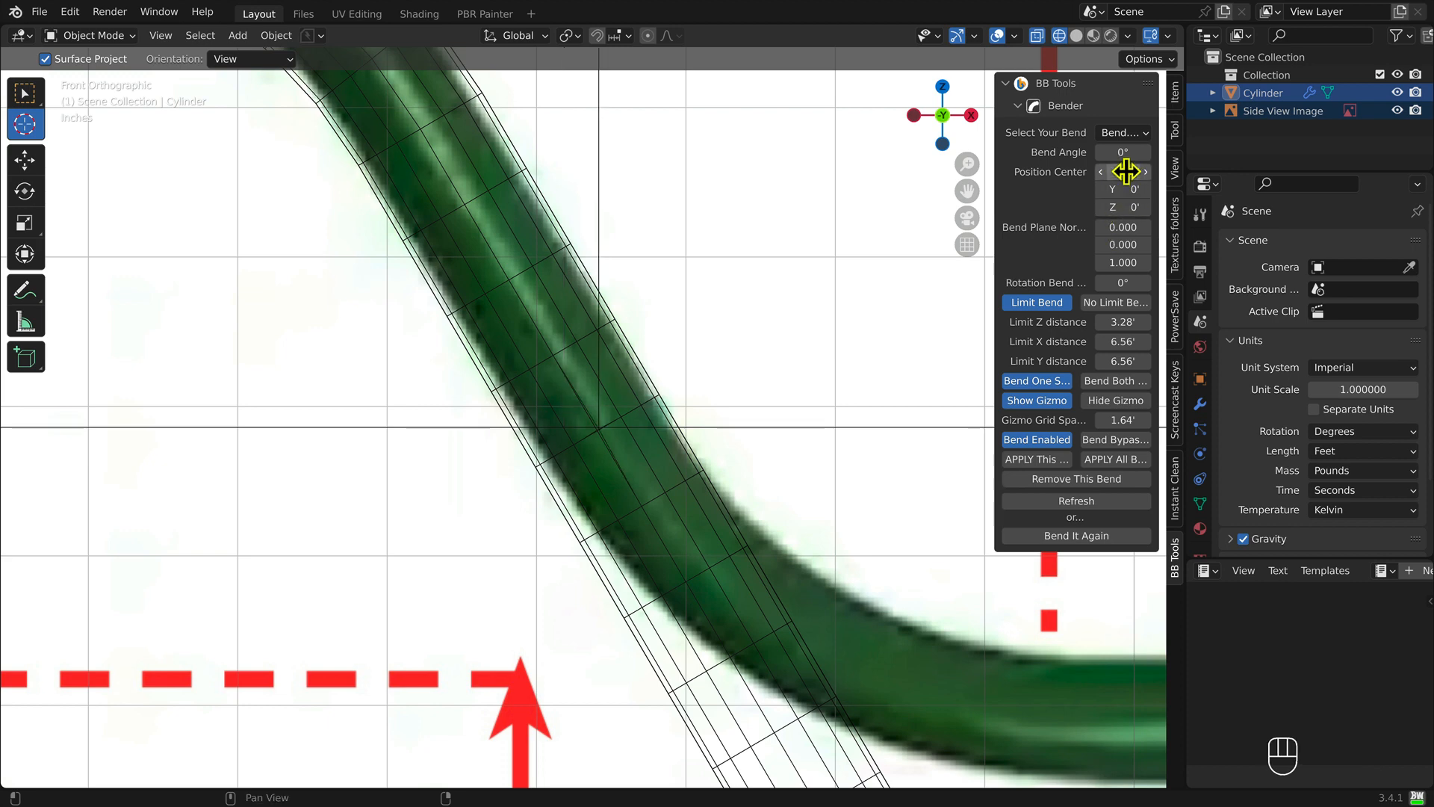
Step: Try center Z positions for the second bend, starting at 0.1' and continuing with much smaller offsets above and below zero
{"action": "left_click", "coordinate": [1118, 207]}
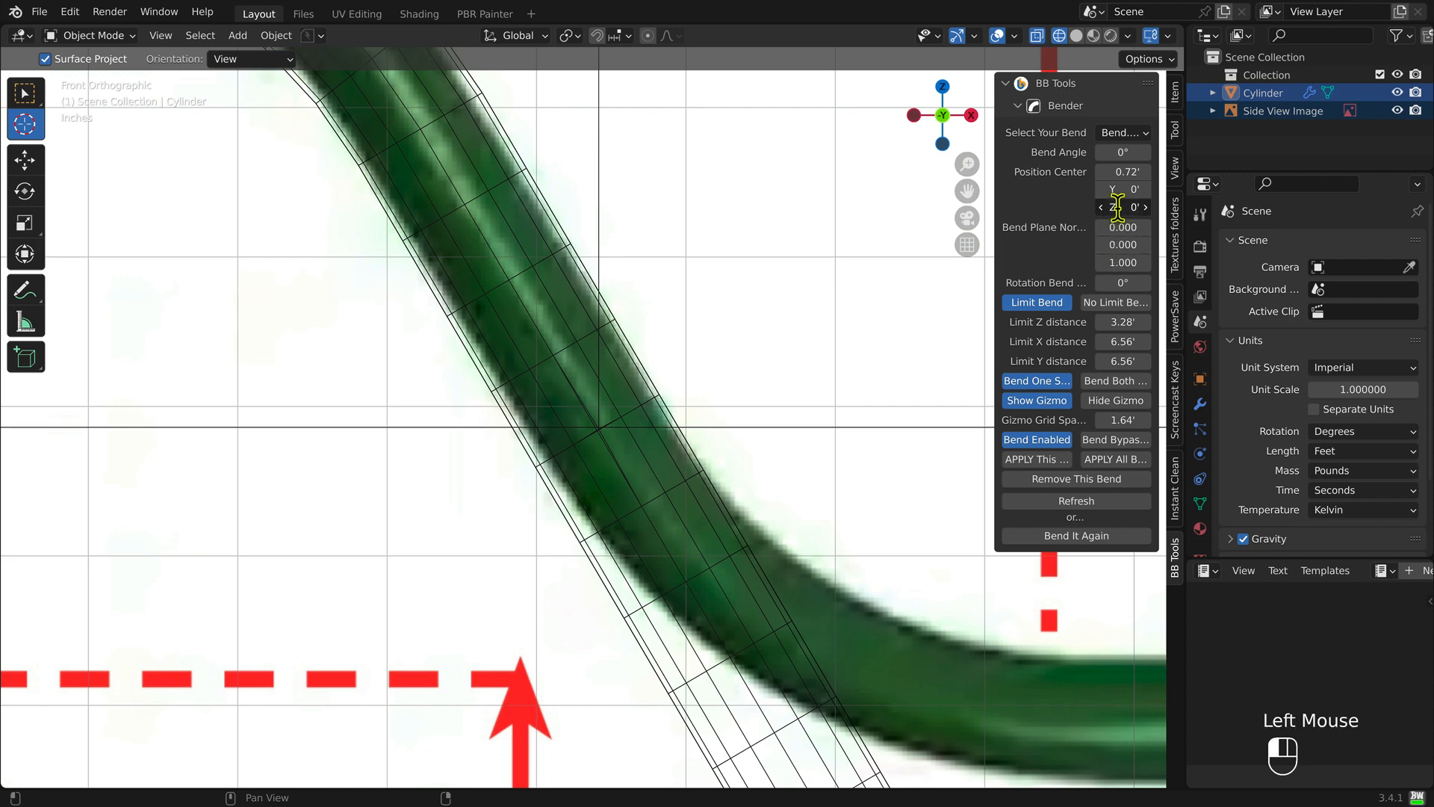
{"action": "type", "text": "0.1"}
{"action": "key", "text": "Return"}
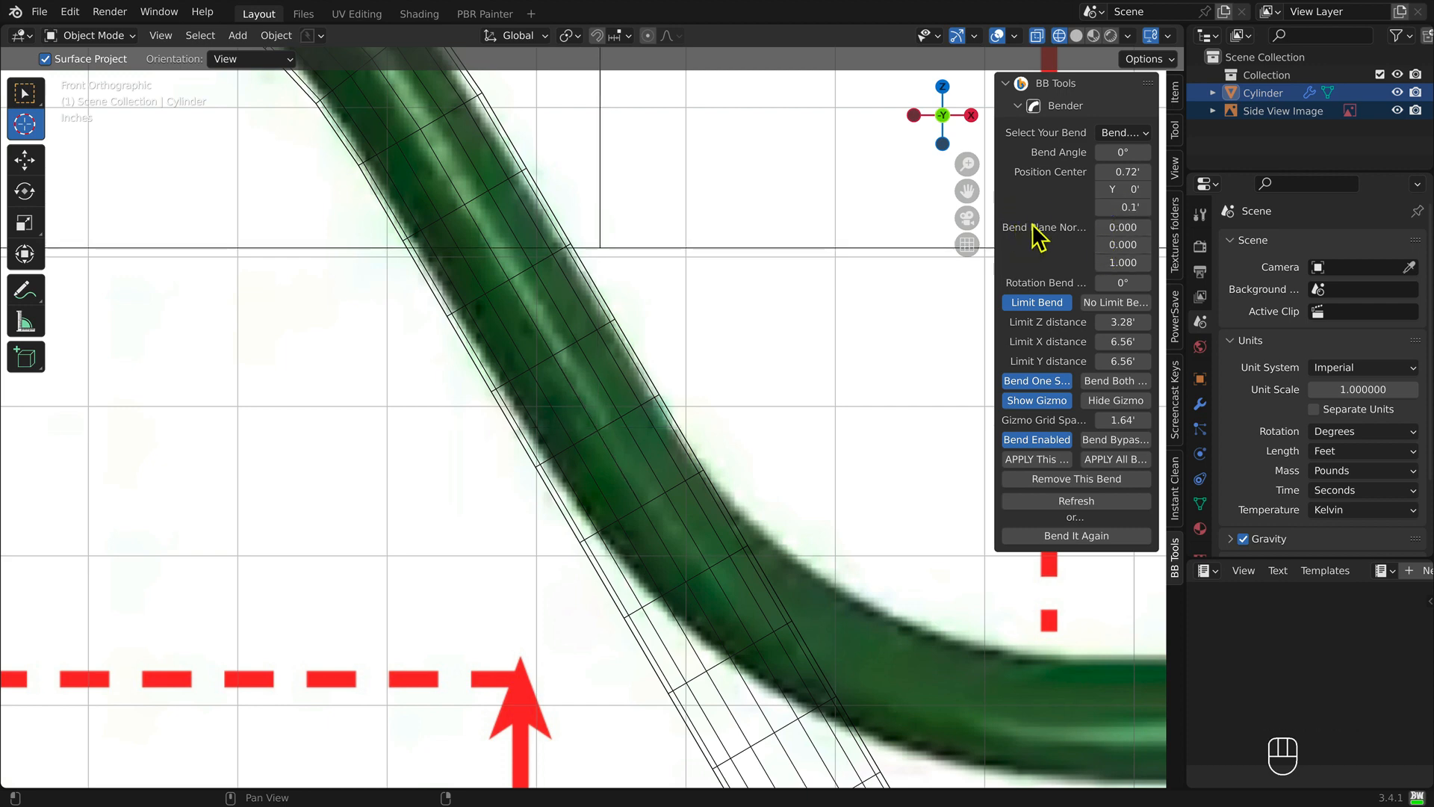
{"action": "left_click", "coordinate": [1118, 208]}
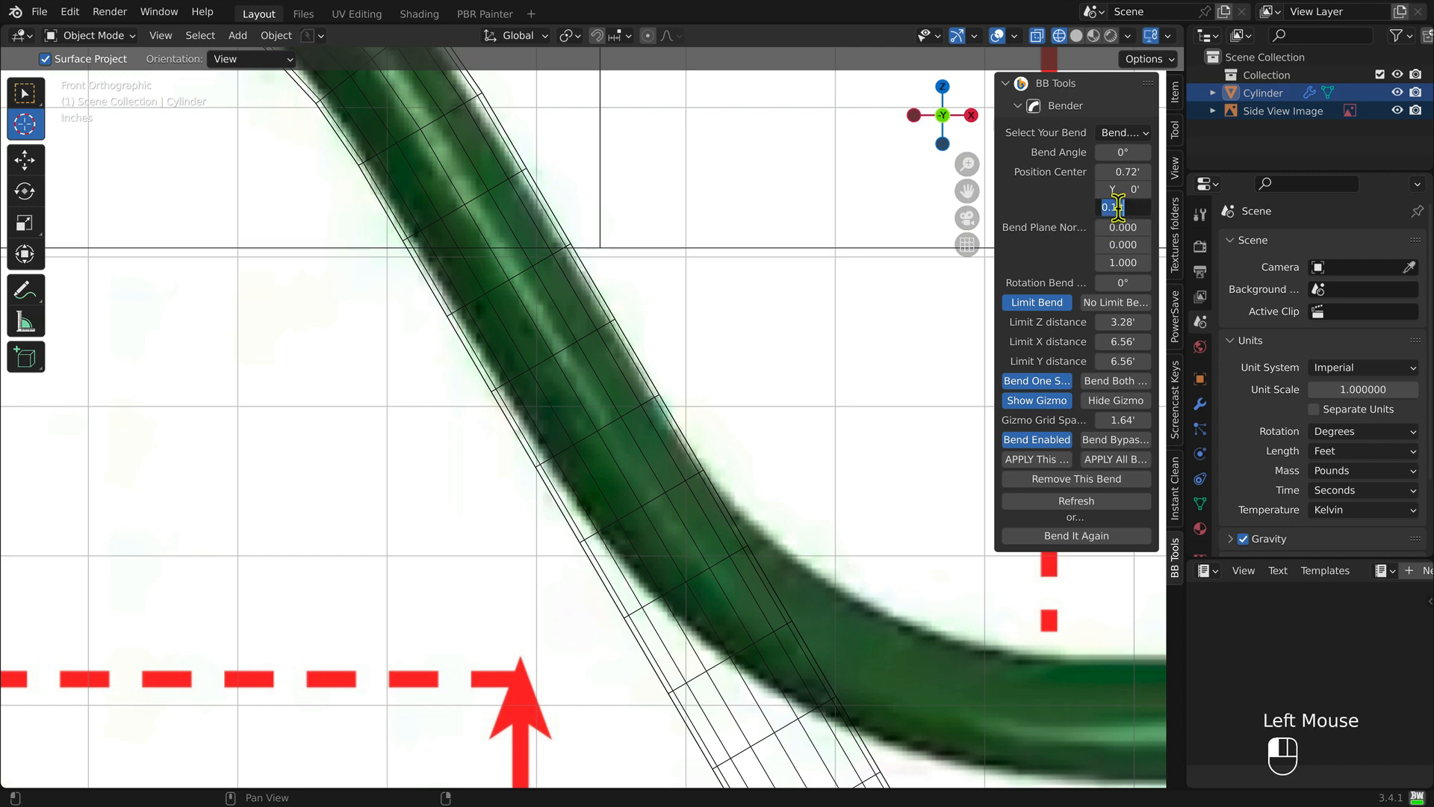
{"action": "type", "text": "0.0"}
{"action": "key", "text": "KP_Enter"}
{"action": "key", "text": "KP_Enter"}
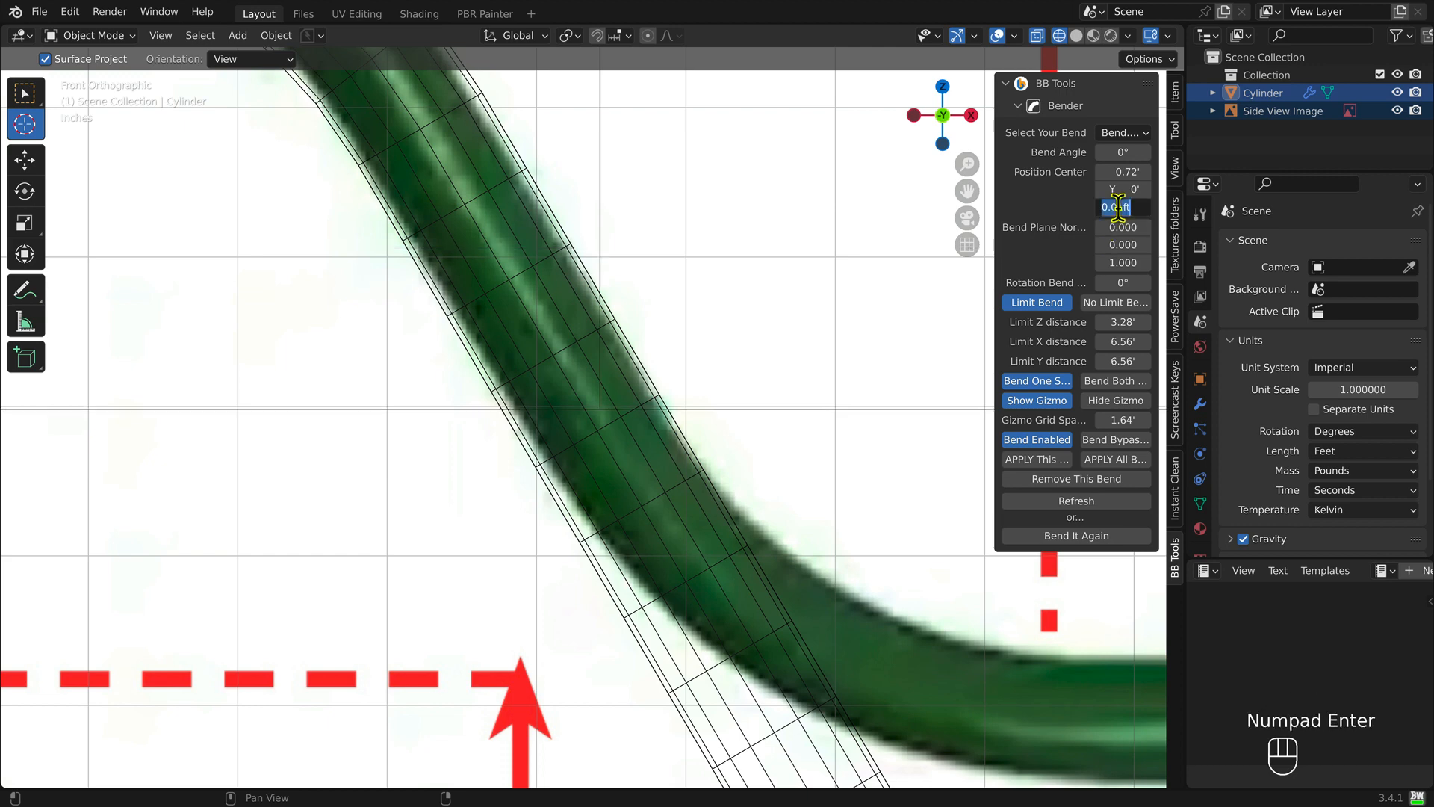
{"action": "left_click", "coordinate": [1117, 206]}
{"action": "type", "text": "-0.011"}
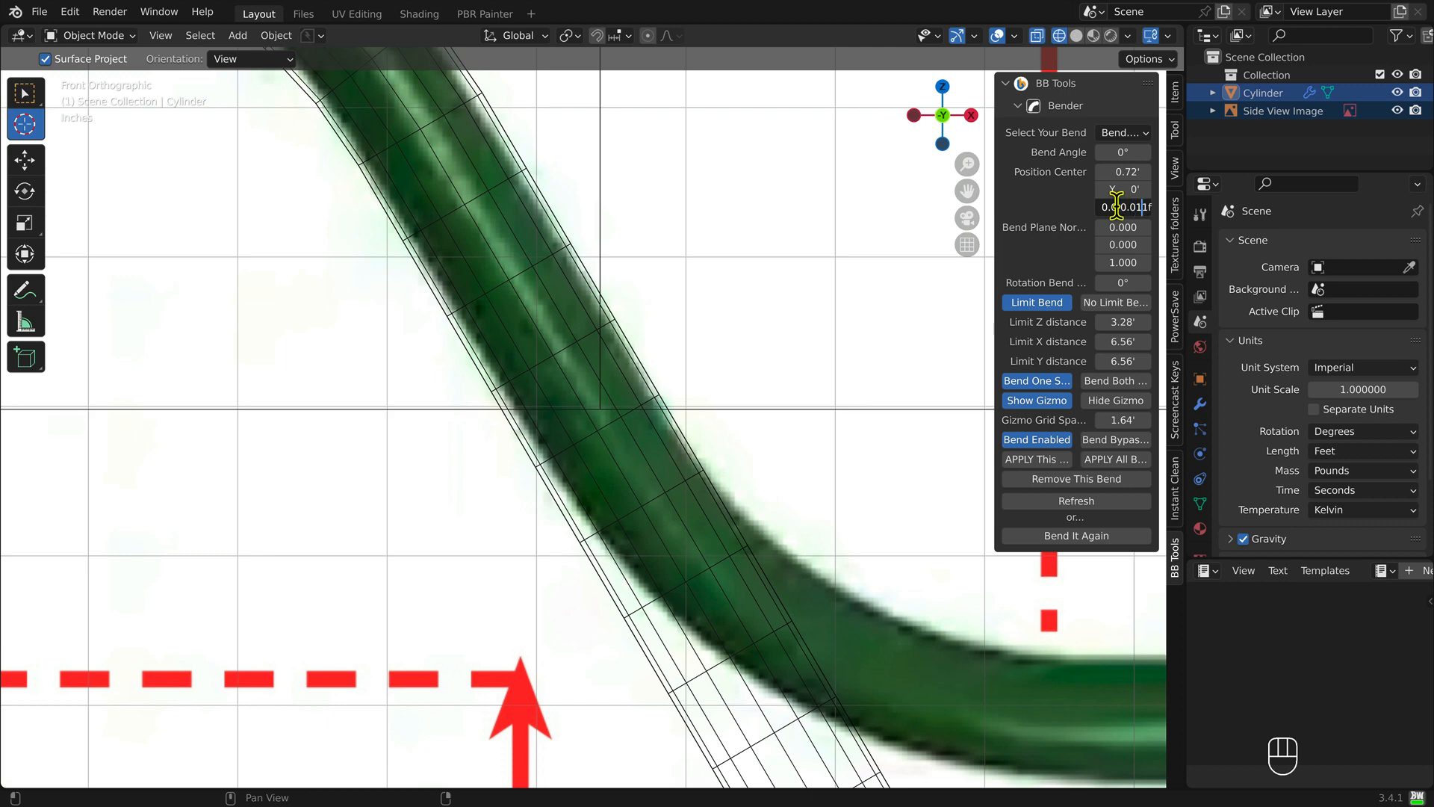
{"action": "key", "text": "KP_Enter"}
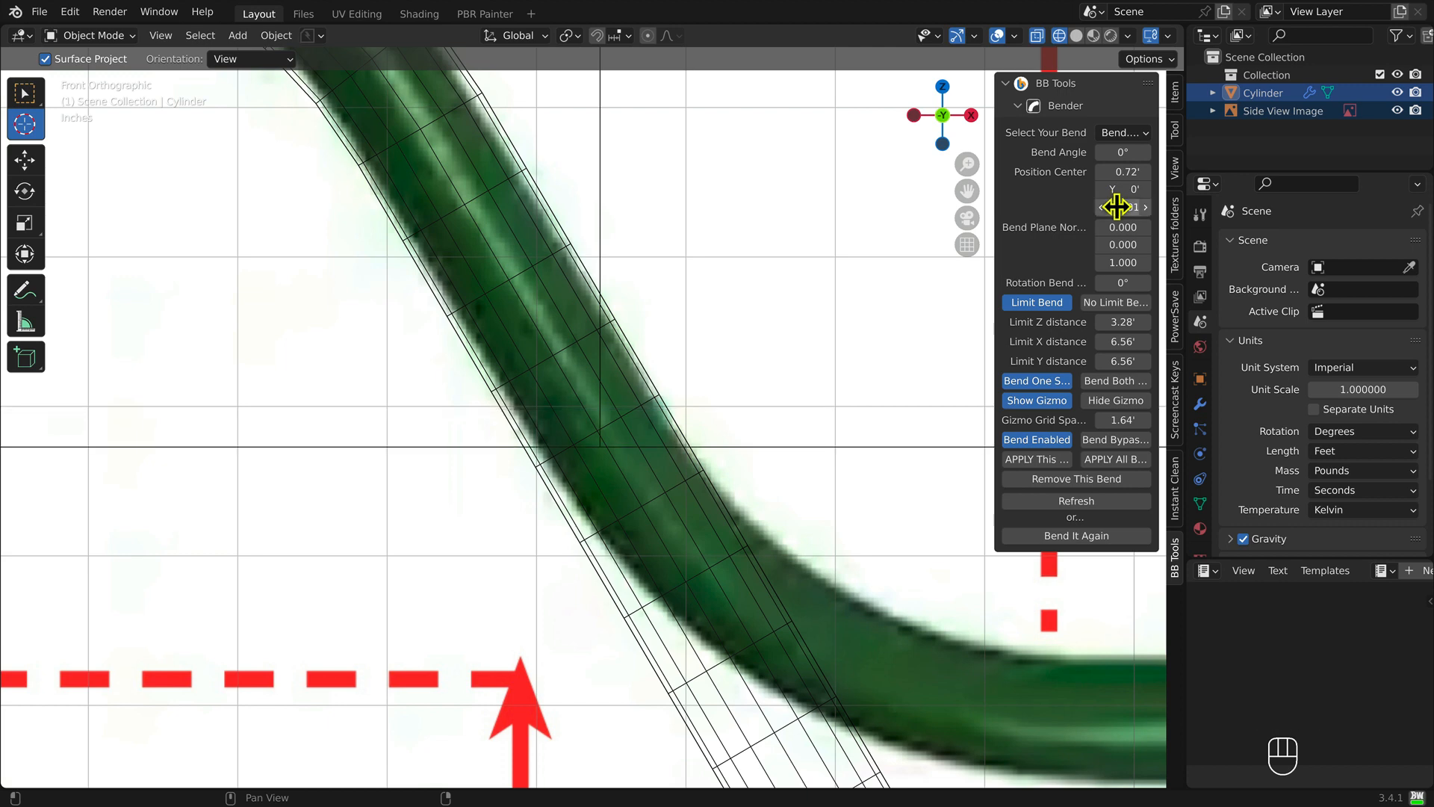
Step: Refine the second bend's center Z position to just below zero, trying -0.001' and then a slightly lower value, and save the file
{"action": "left_click", "coordinate": [1117, 206]}
{"action": "type", "text": "-0.001"}
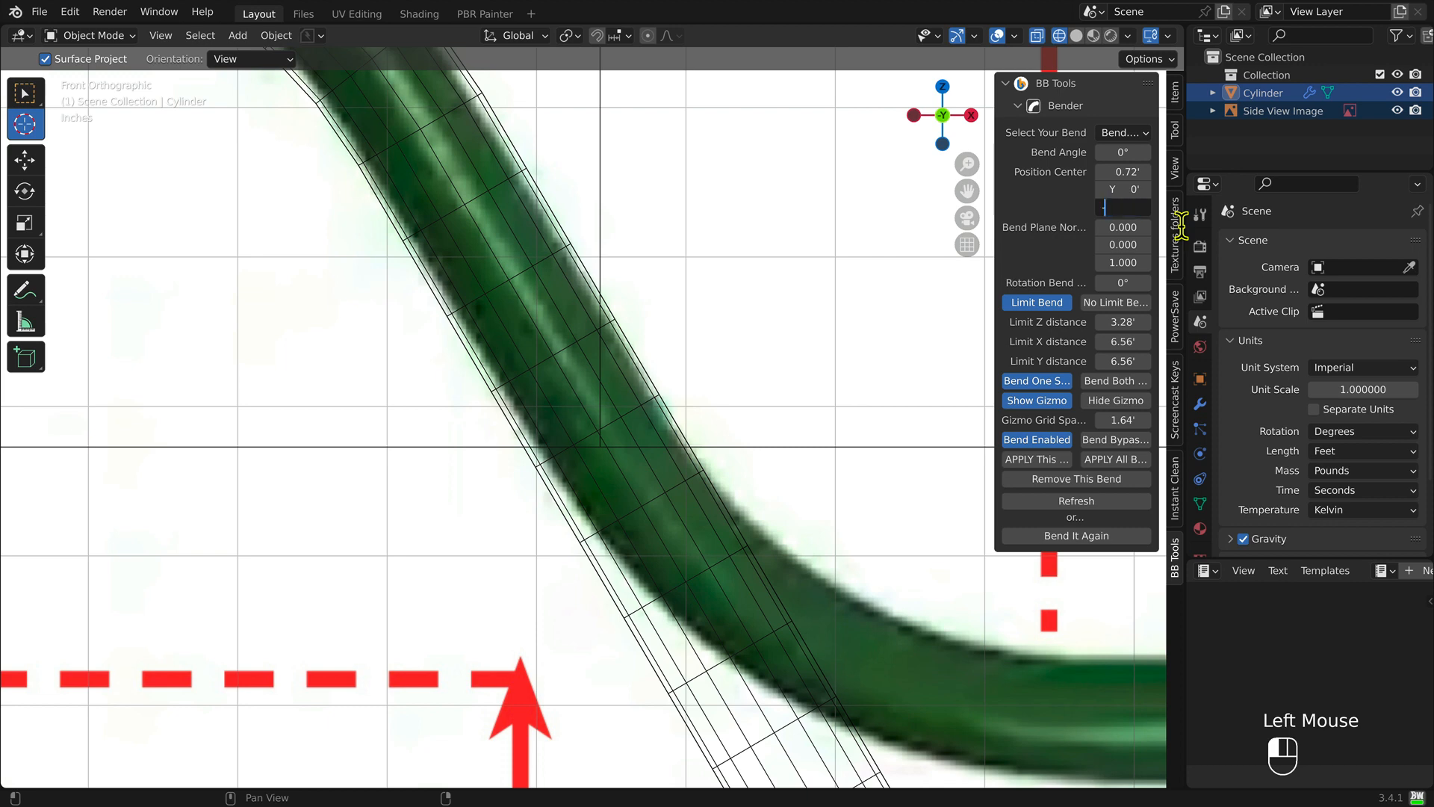
{"action": "key", "text": "KP_Enter"}
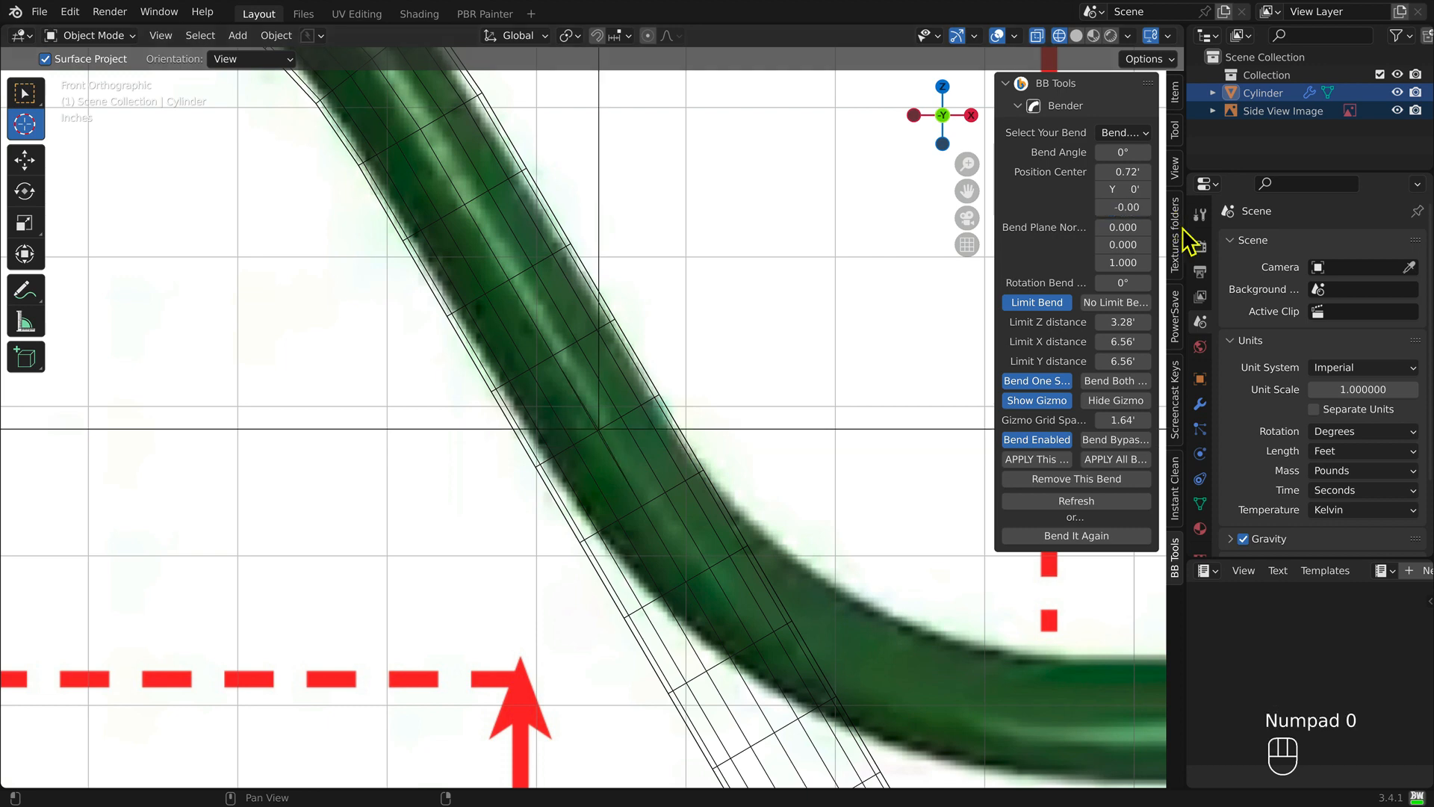
{"action": "left_click", "coordinate": [1118, 207]}
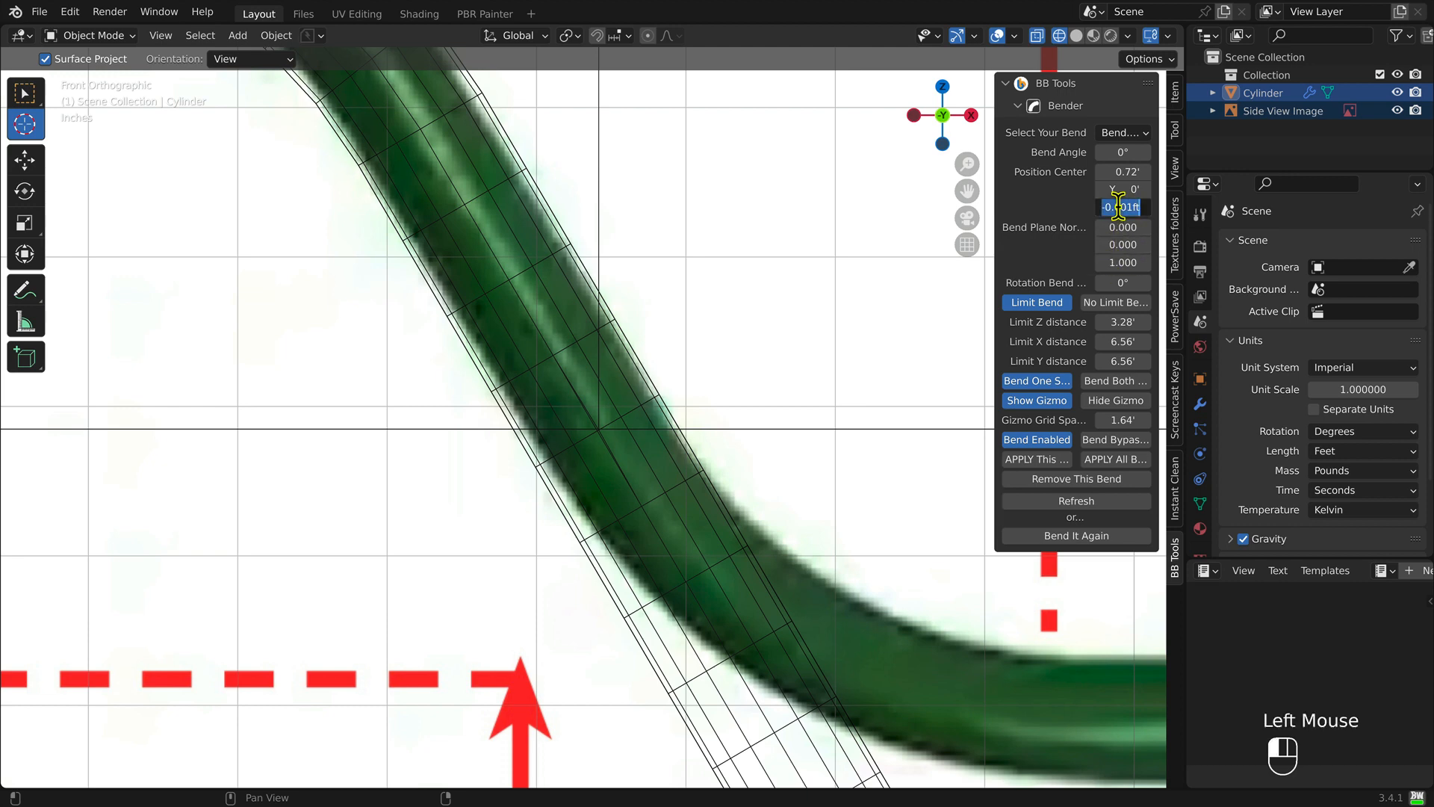
{"action": "type", "text": "-0.0"}
{"action": "key", "text": "Return"}
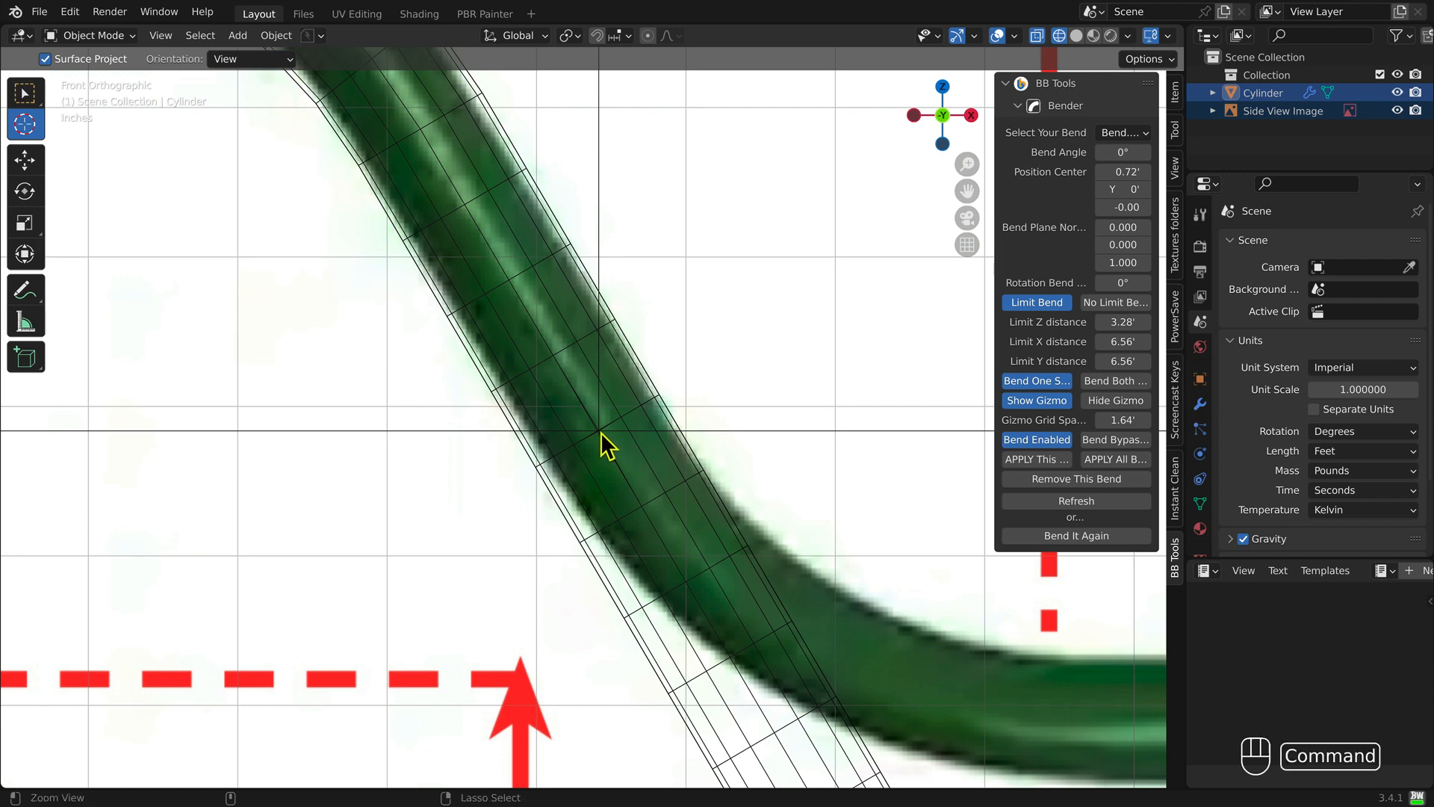
{"action": "key", "text": "super+s"}
Step: Set the second bend's plane normal to 1.000 in X and -1.700 in Z to align it with the slanted pipe section
{"action": "scroll", "coordinate": [602, 428], "scroll_direction": "down", "scroll_amount": 5}
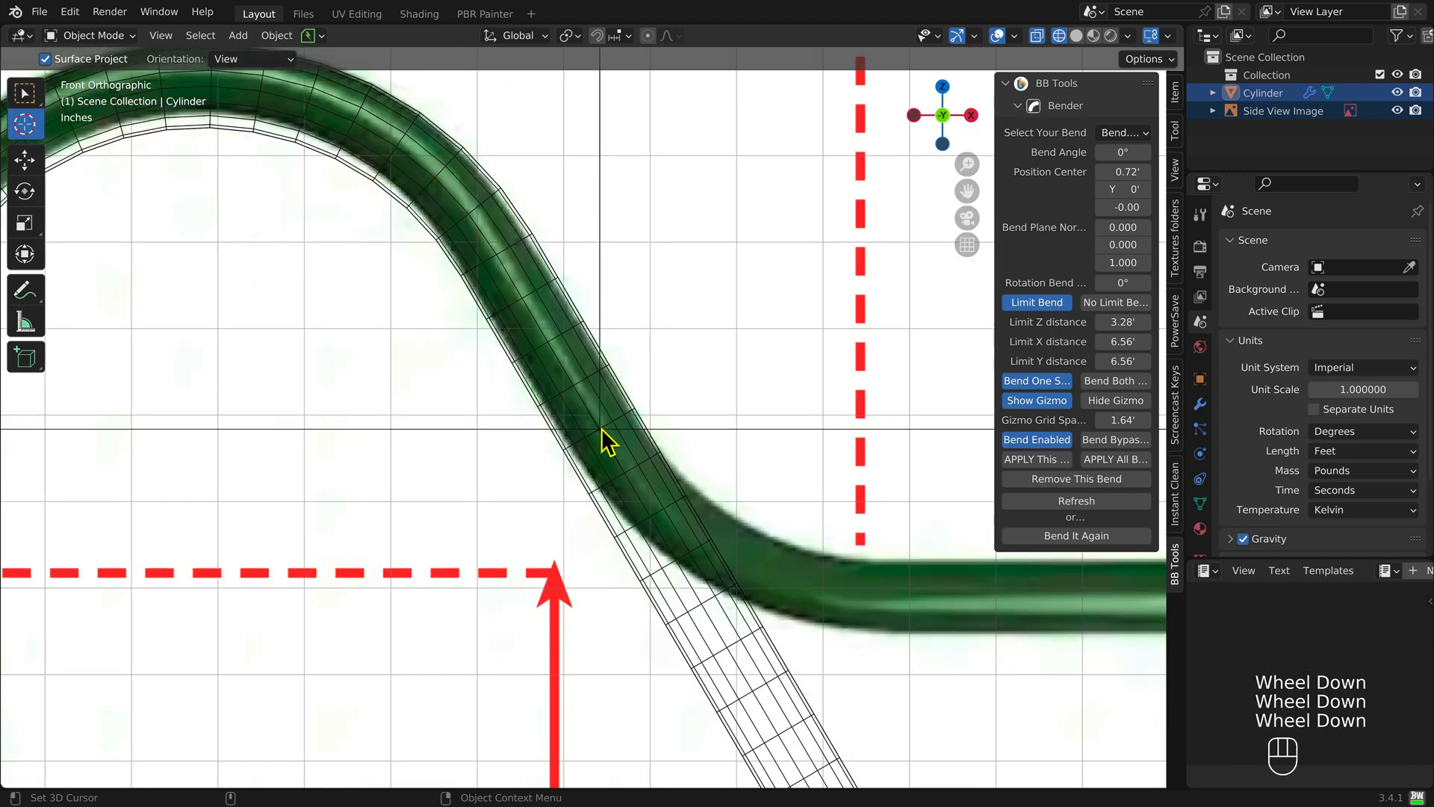
{"action": "left_click_drag", "start_coordinate": [635, 581], "coordinate": [521, 420], "text": "alt+super"}
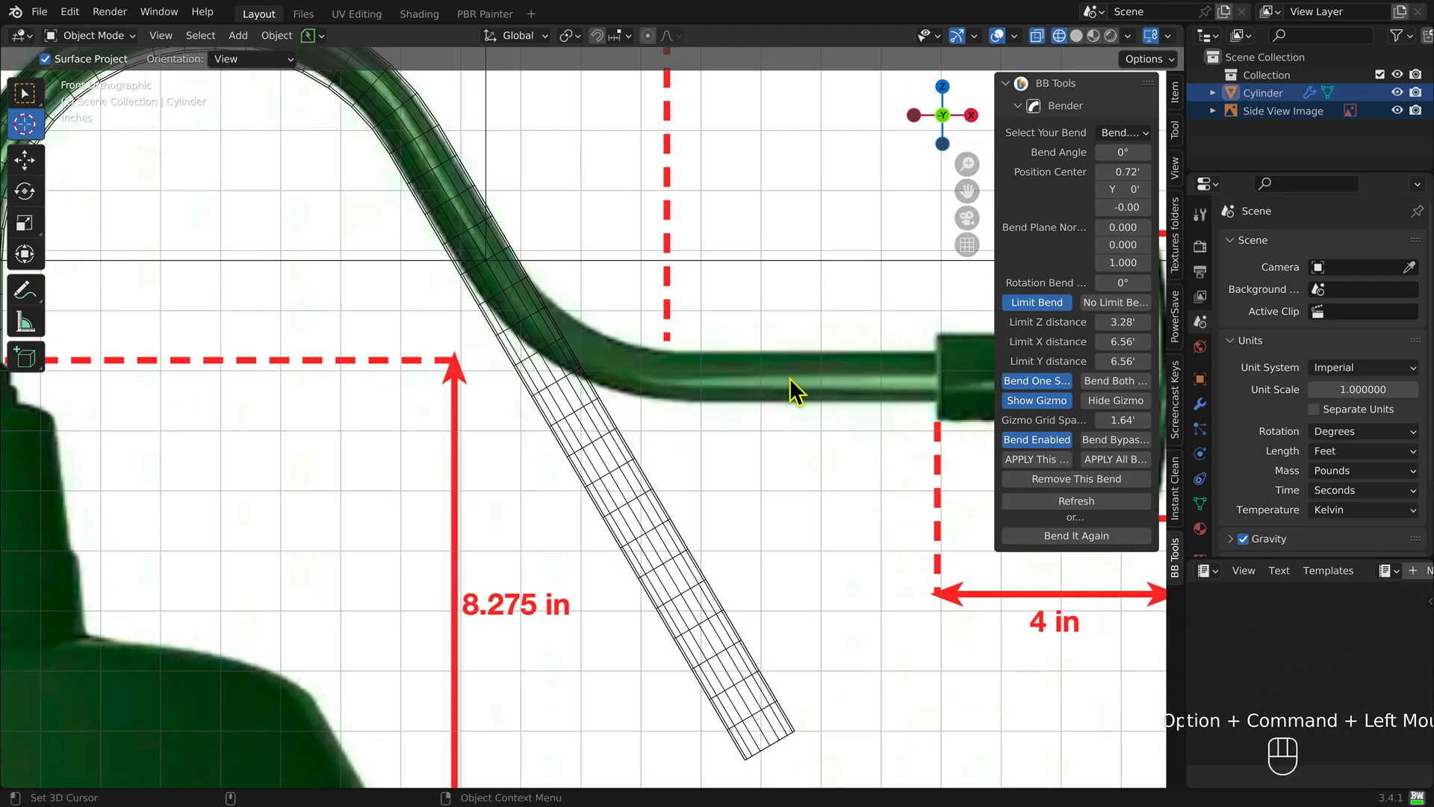
{"action": "left_click", "coordinate": [1113, 224]}
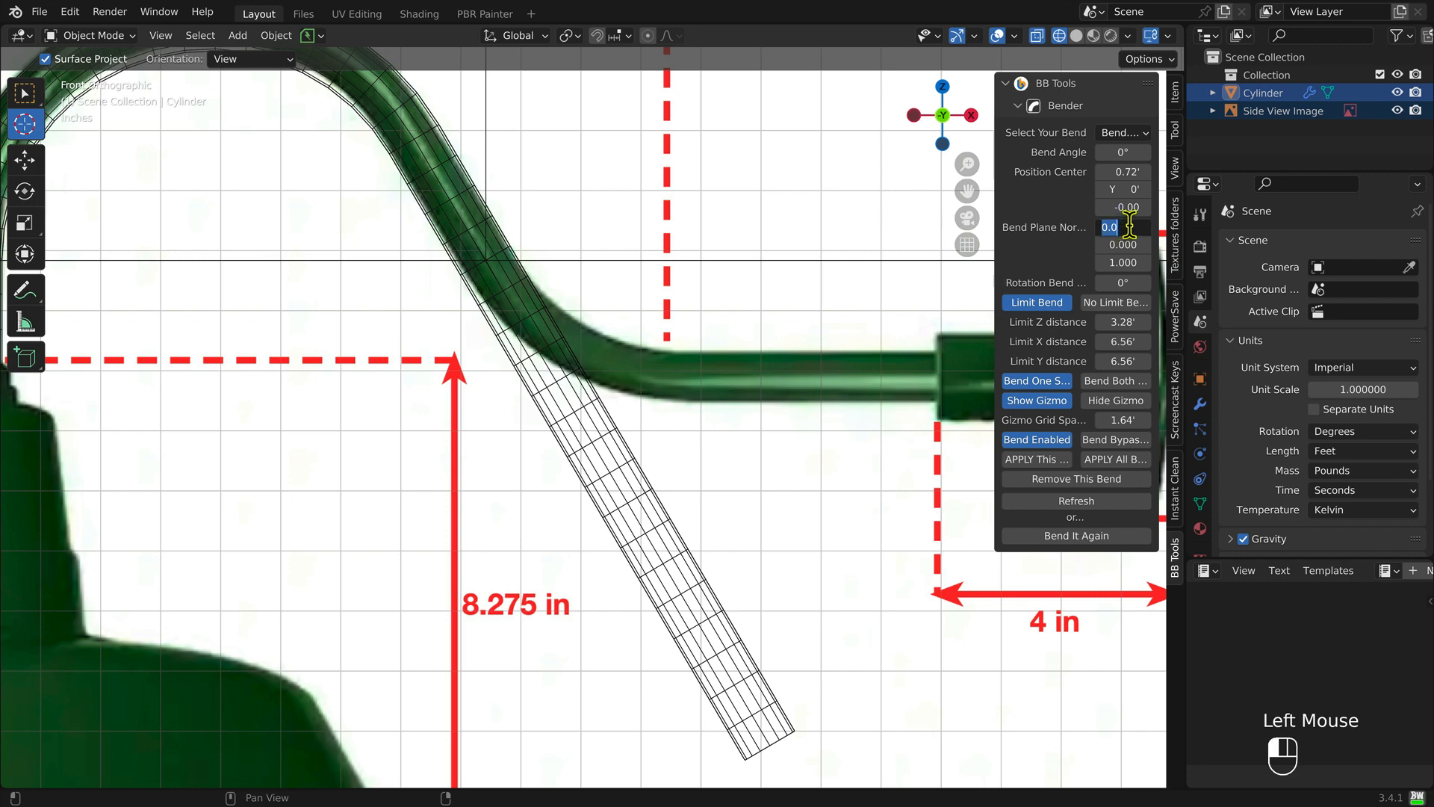
{"action": "type", "text": "1"}
{"action": "key", "text": "Return"}
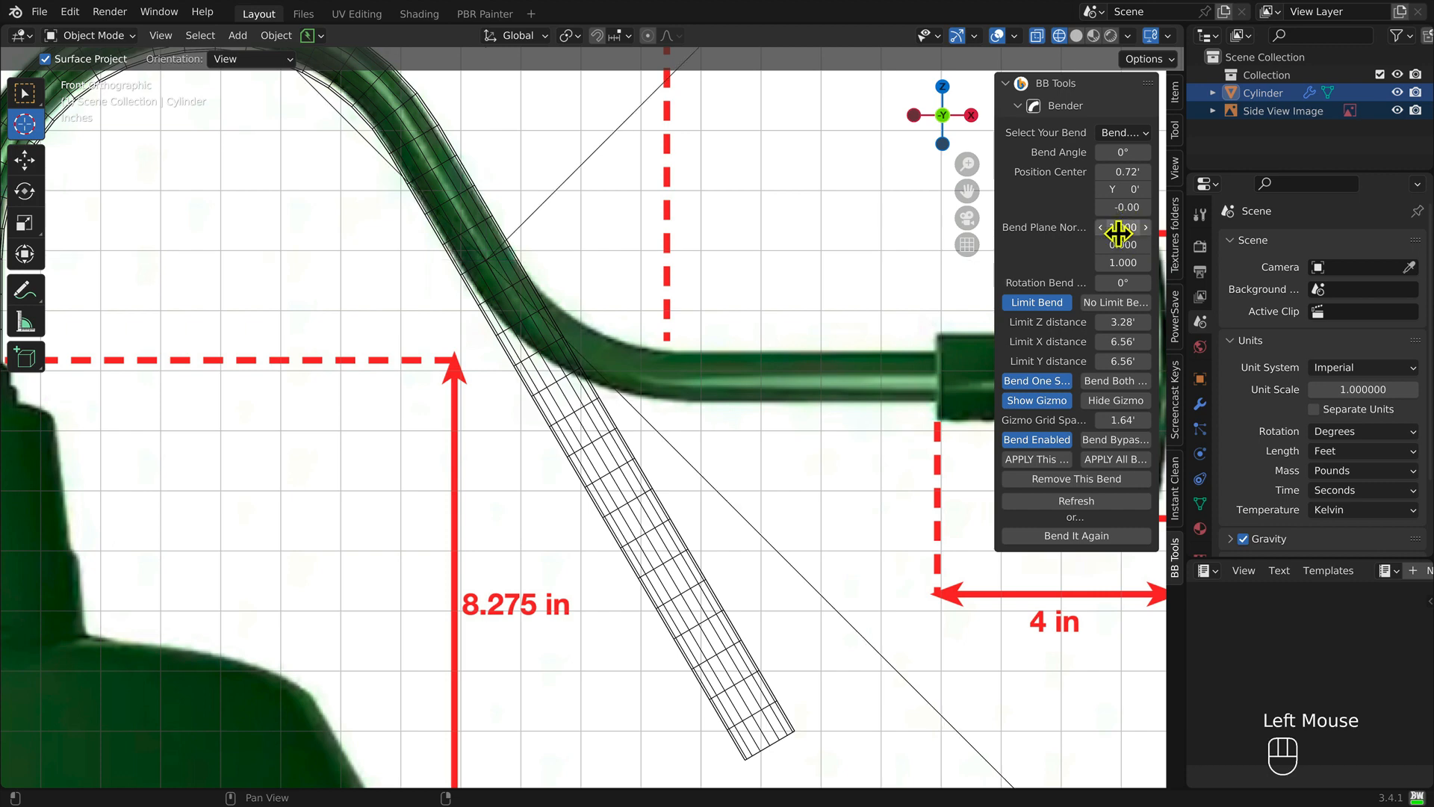
{"action": "left_click", "coordinate": [1125, 263]}
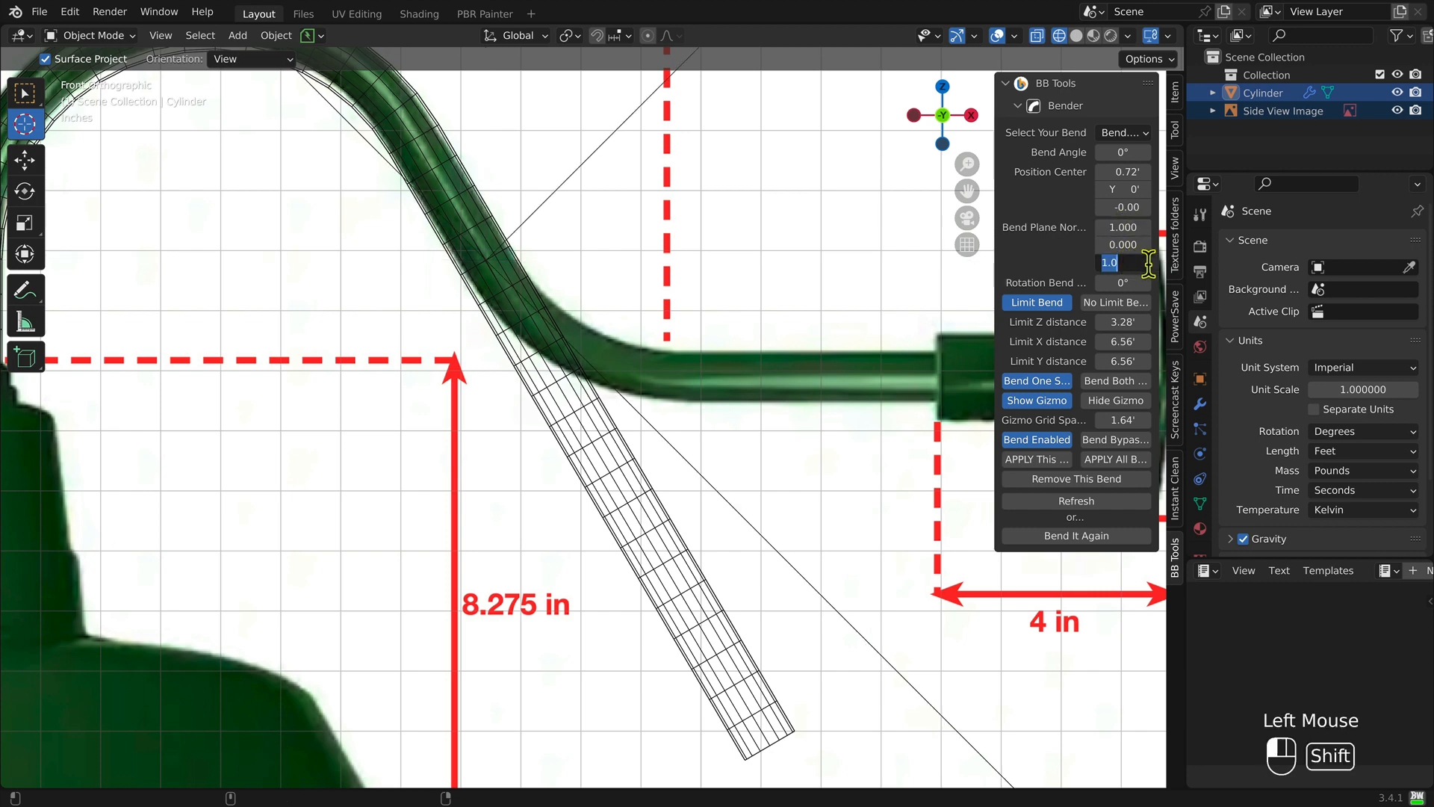
{"action": "type", "text": "1.0"}
{"action": "left_click_drag", "start_coordinate": [1109, 262], "coordinate": [1017, 261]}
{"action": "left_click", "coordinate": [1072, 260]}
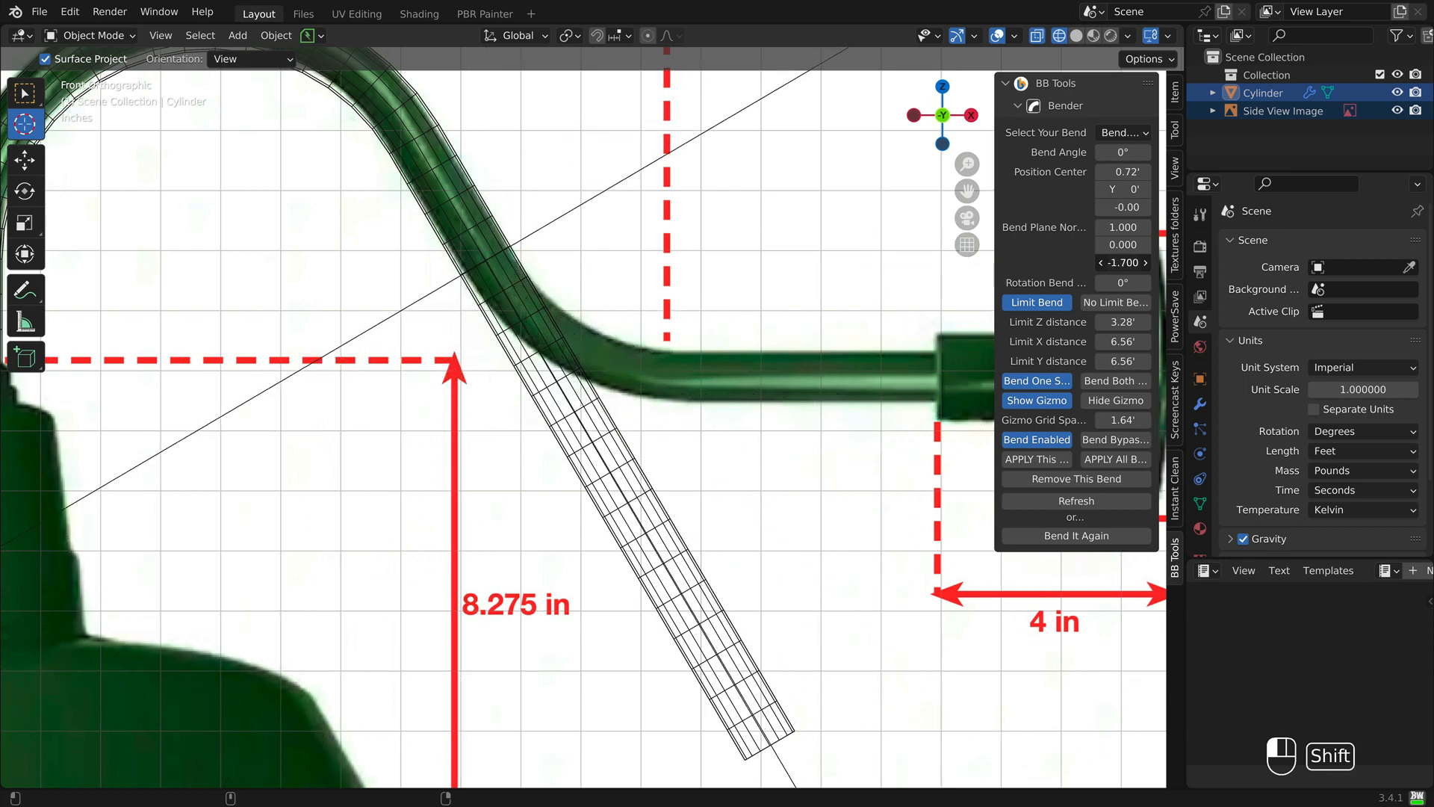
Step: Refine the bend plane normal's Z value to -1.710 so the gizmo axis runs through the center of the pipe's end
{"action": "scroll", "coordinate": [769, 754], "scroll_direction": "up", "scroll_amount": 5}
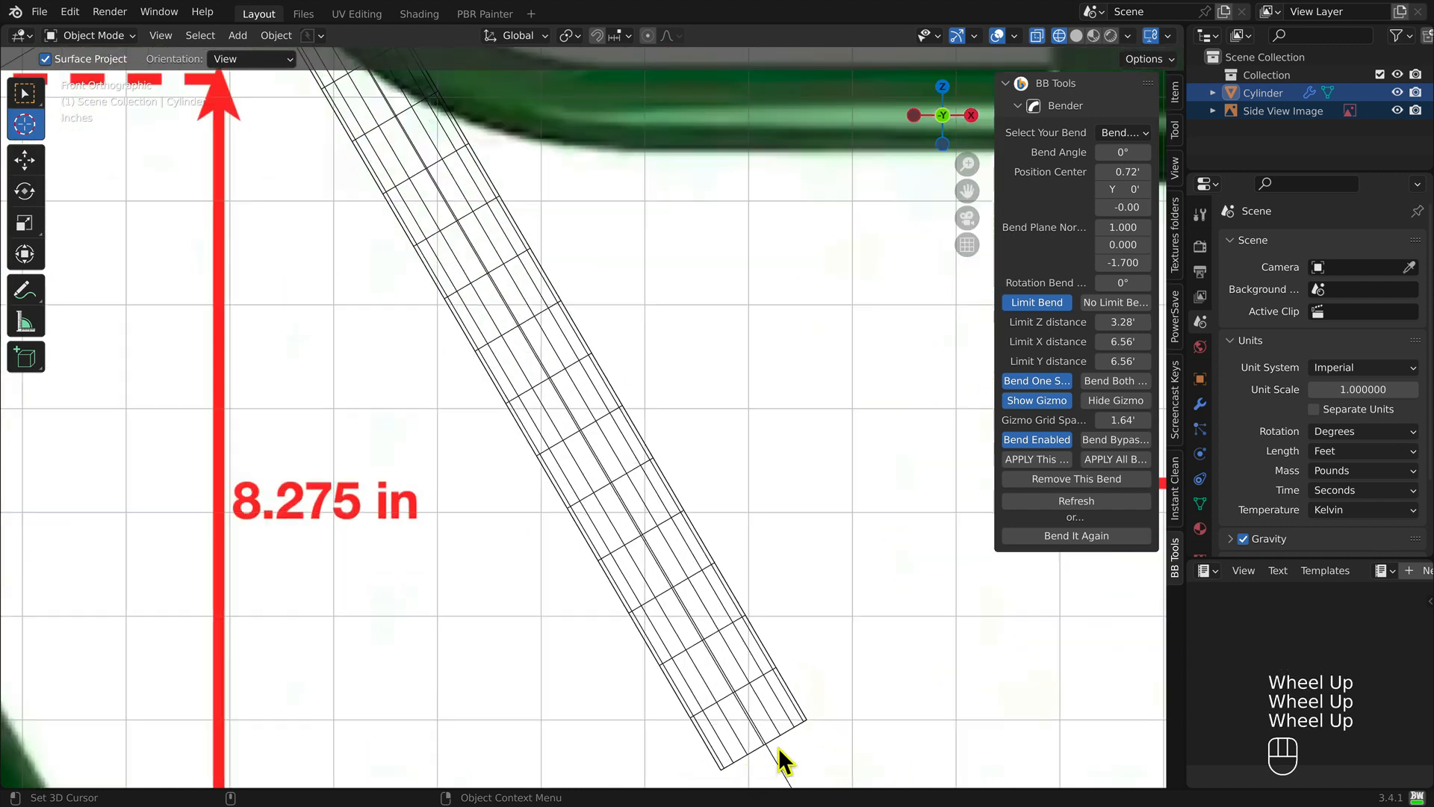
{"action": "scroll", "coordinate": [762, 751], "scroll_direction": "up", "scroll_amount": 2}
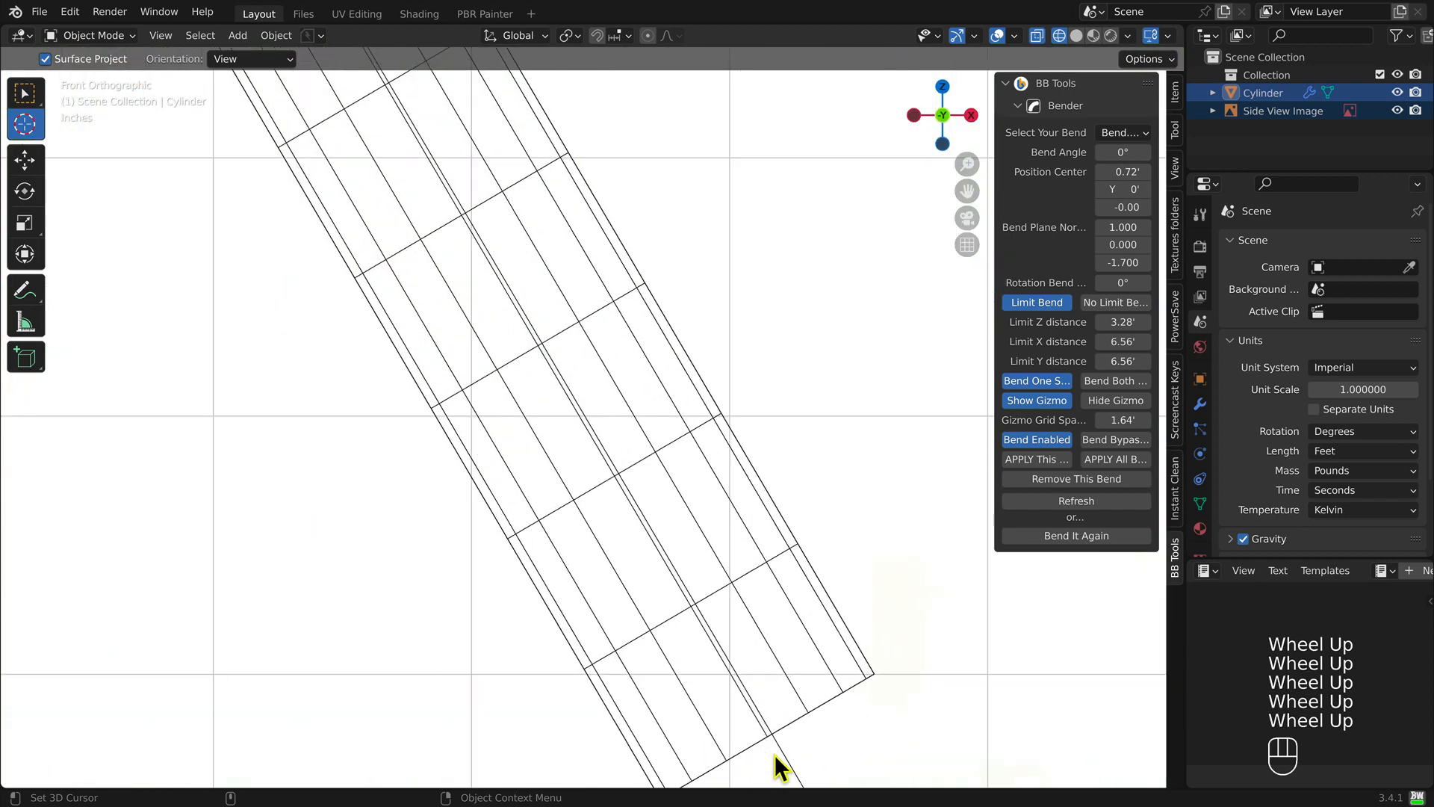
{"action": "left_click_drag", "start_coordinate": [774, 754], "coordinate": [725, 581], "text": "alt+super"}
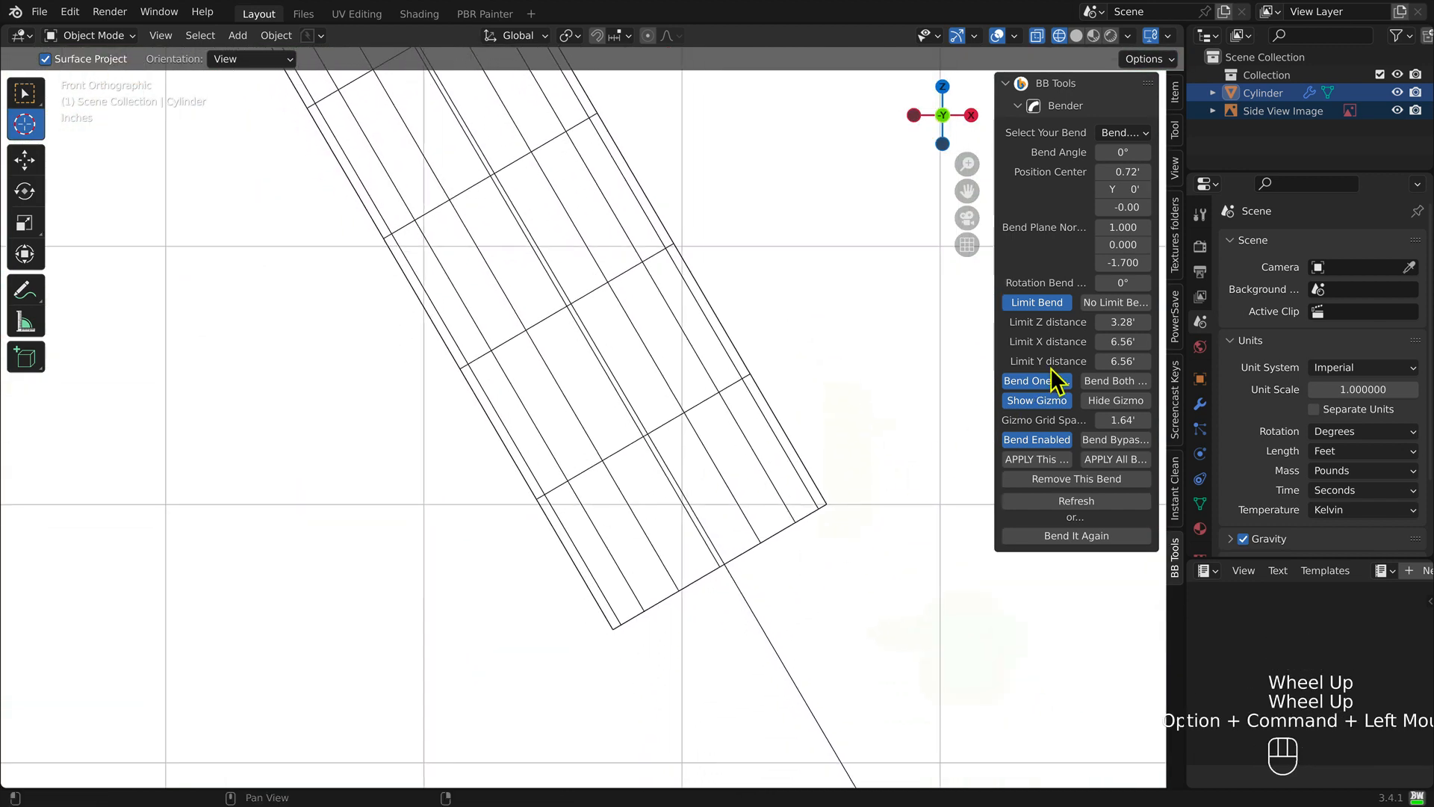
{"action": "left_click", "coordinate": [1121, 263]}
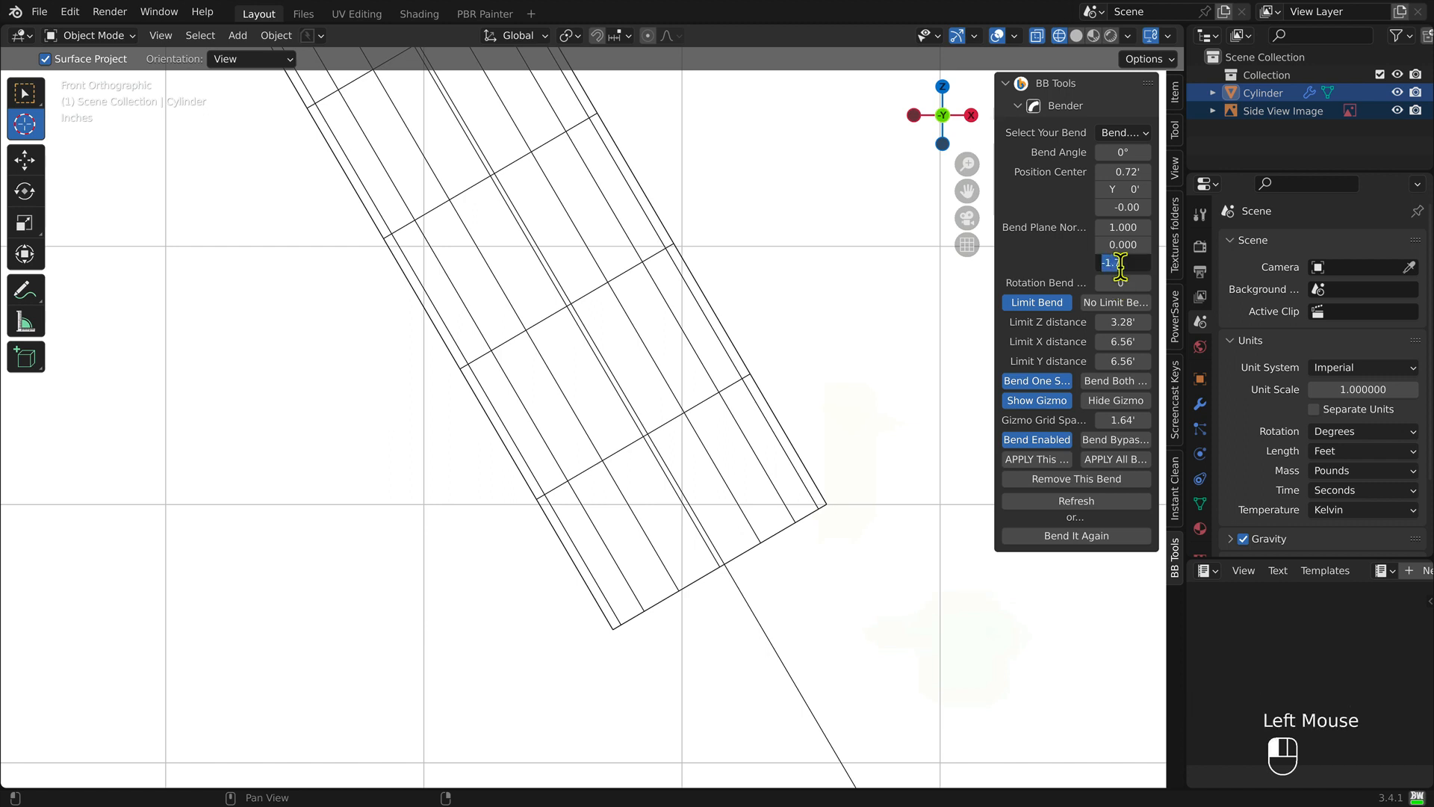
{"action": "key", "text": "BackSpace"}
{"action": "type", "text": "-1.710"}
{"action": "key", "text": "Return"}
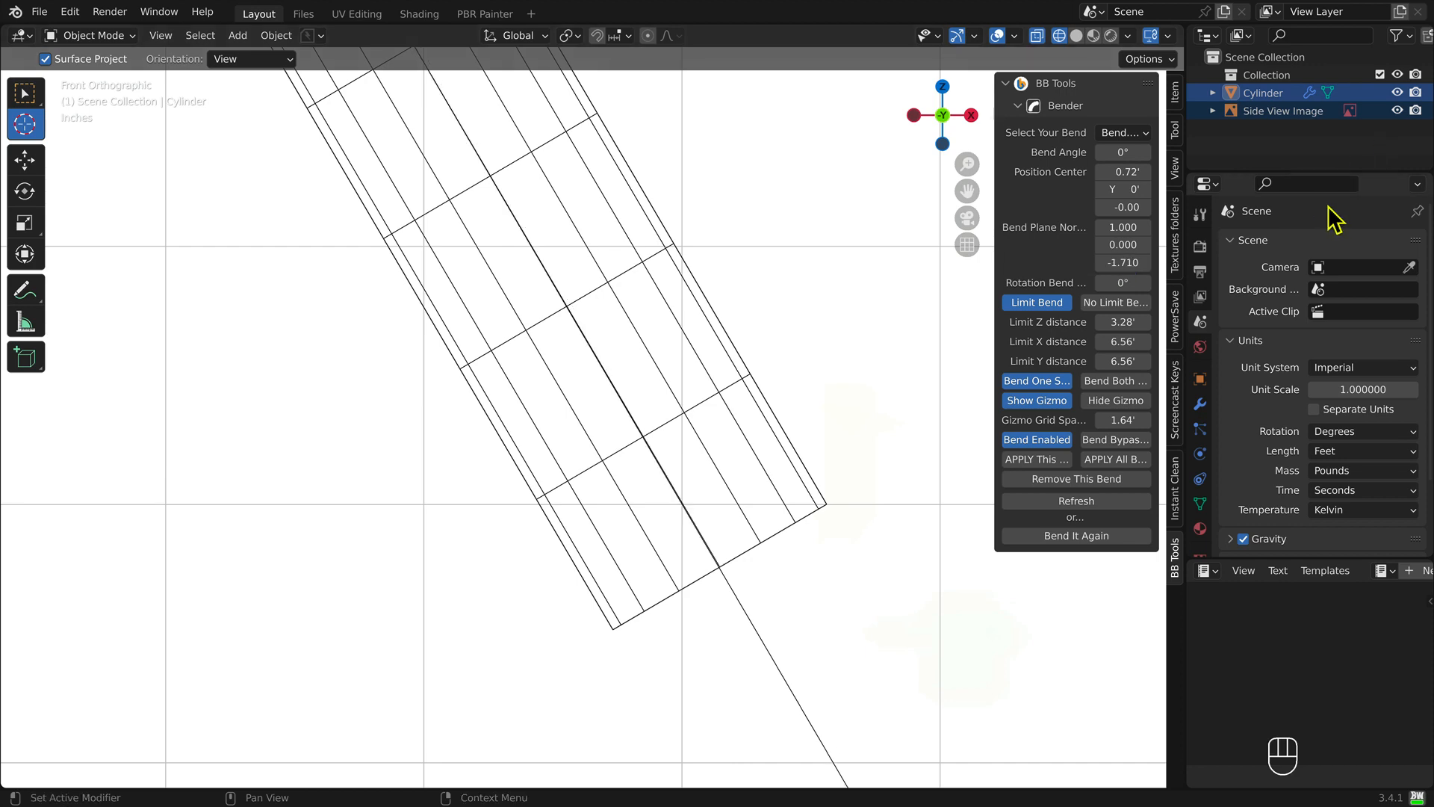
Step: Set the second bend's angle to -60° and its Limit Z distance to 0.341' so the pipe follows the arm's second curve
{"action": "scroll", "coordinate": [794, 474], "scroll_direction": "down", "scroll_amount": 5}
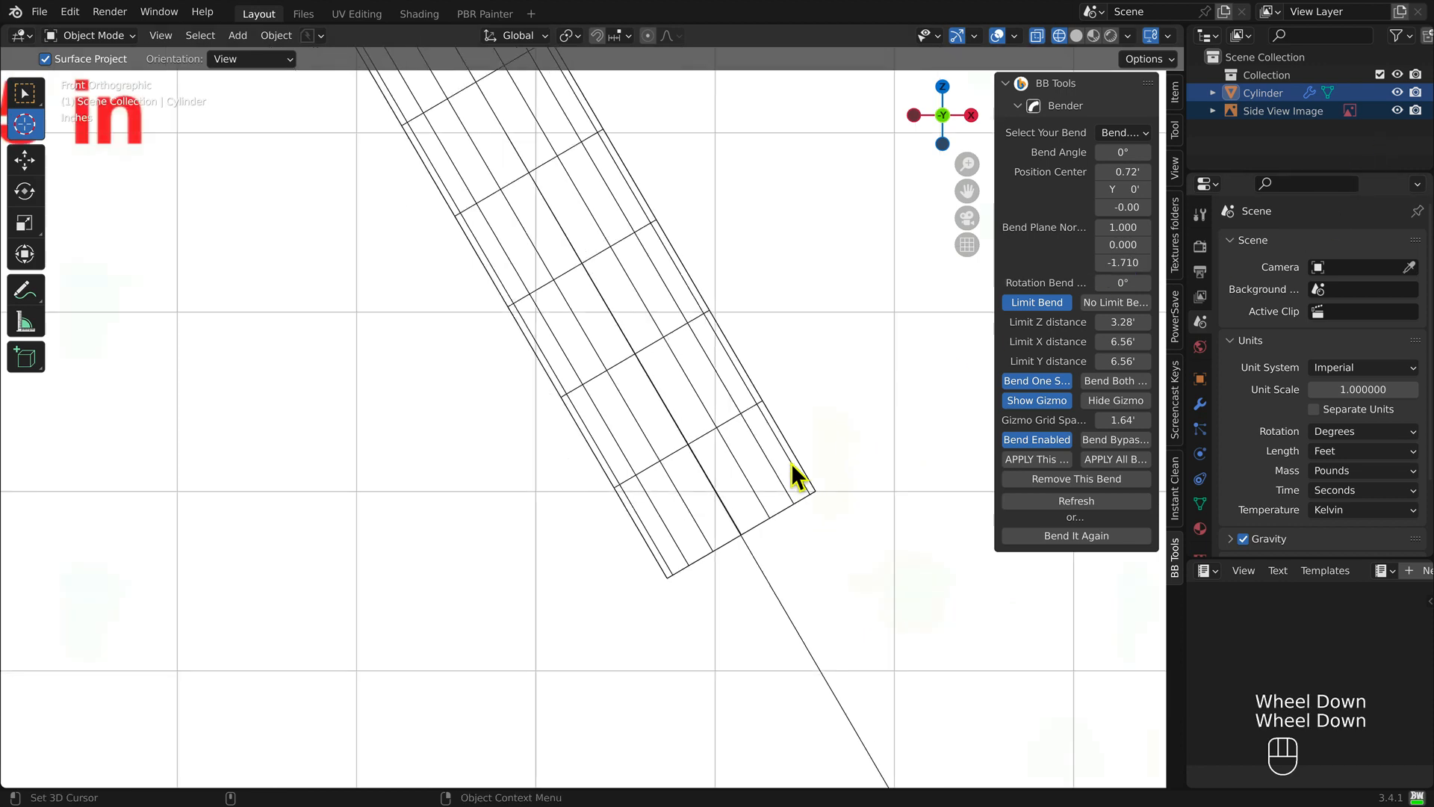
{"action": "scroll", "coordinate": [804, 461], "scroll_direction": "down", "scroll_amount": 4}
{"action": "left_click_drag", "start_coordinate": [805, 464], "coordinate": [782, 492], "text": "alt+super"}
{"action": "left_click", "coordinate": [1124, 322]}
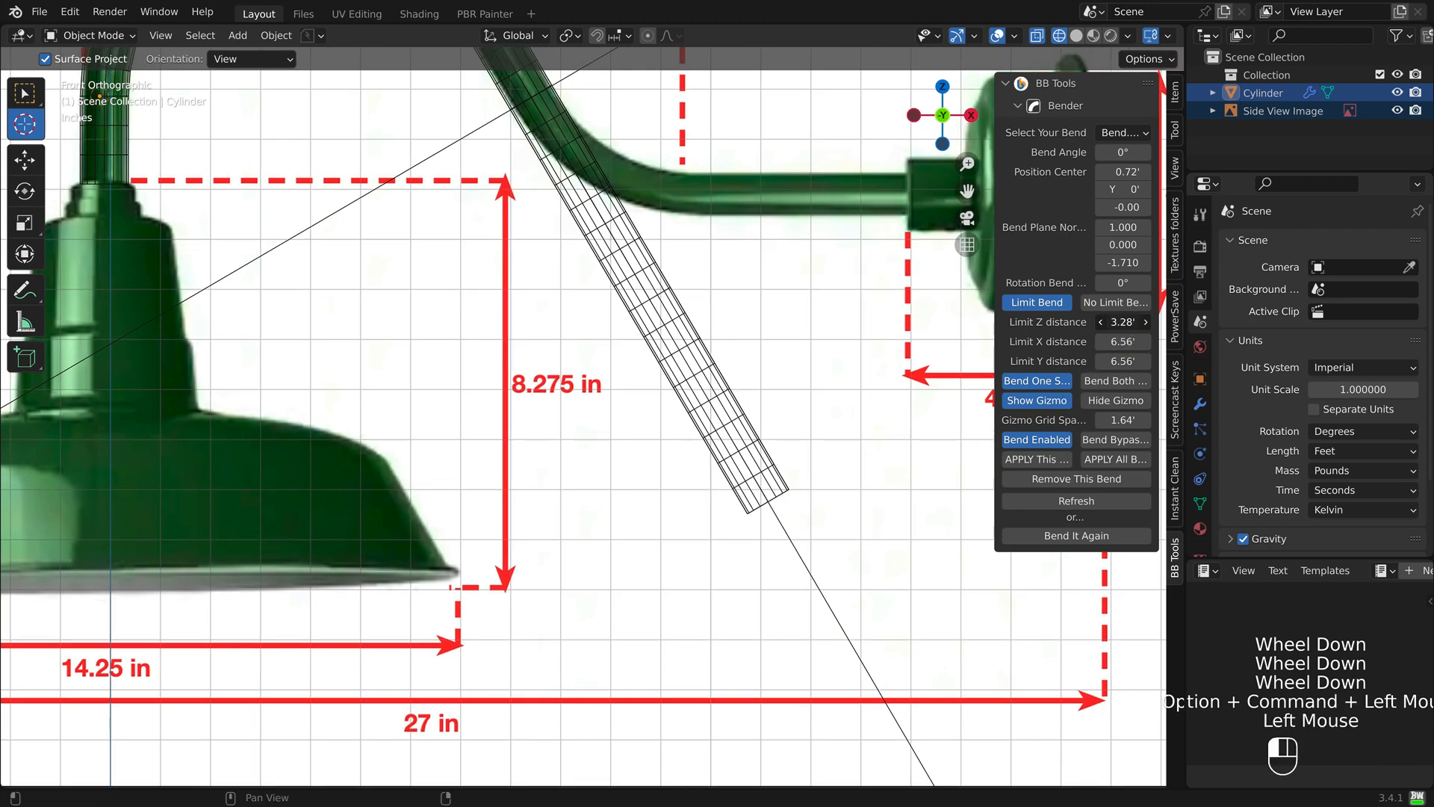
{"action": "left_click_drag", "start_coordinate": [1124, 322], "coordinate": [1079, 322]}
{"action": "scroll", "coordinate": [909, 384], "scroll_direction": "down", "scroll_amount": 1}
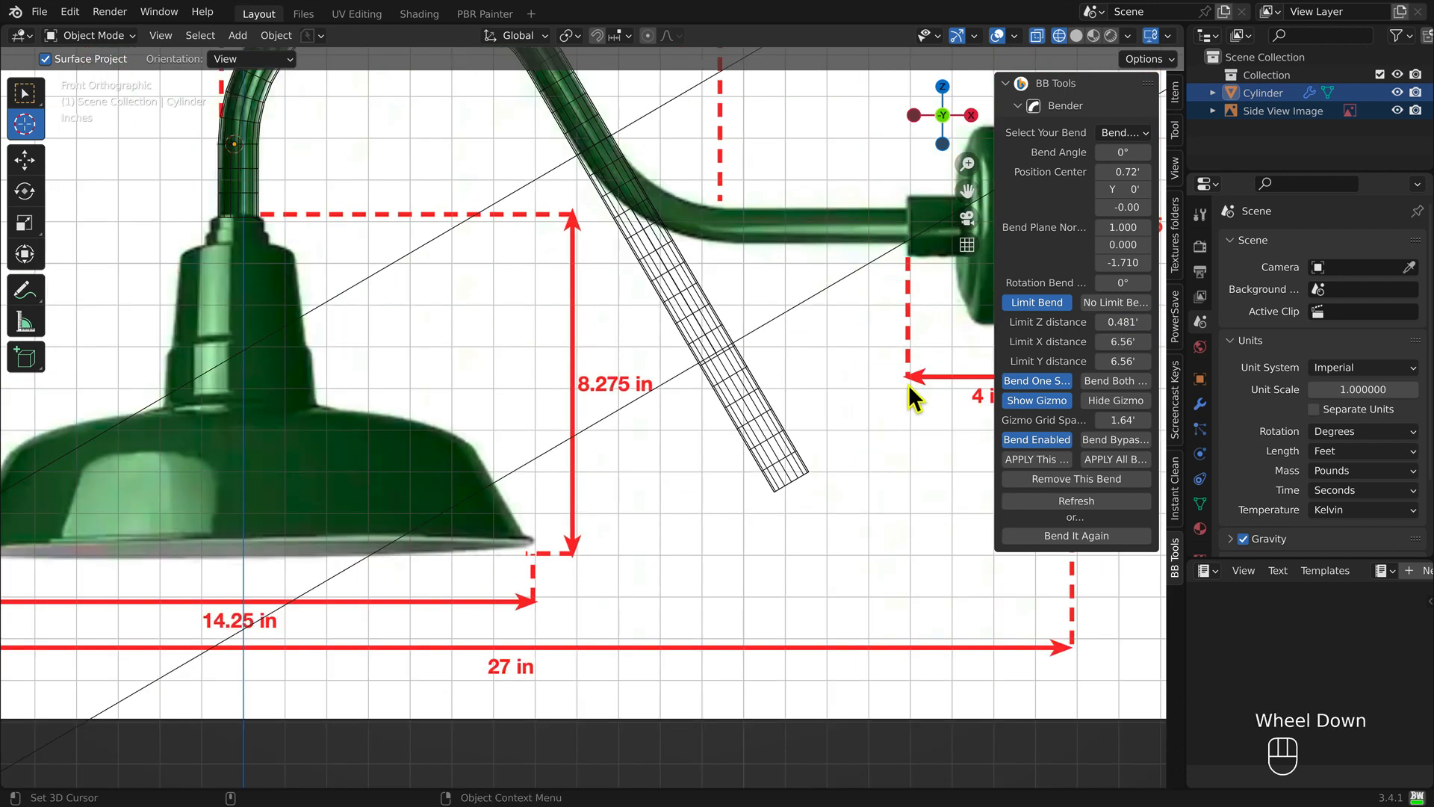
{"action": "left_click_drag", "start_coordinate": [850, 406], "coordinate": [792, 464], "text": "alt+super"}
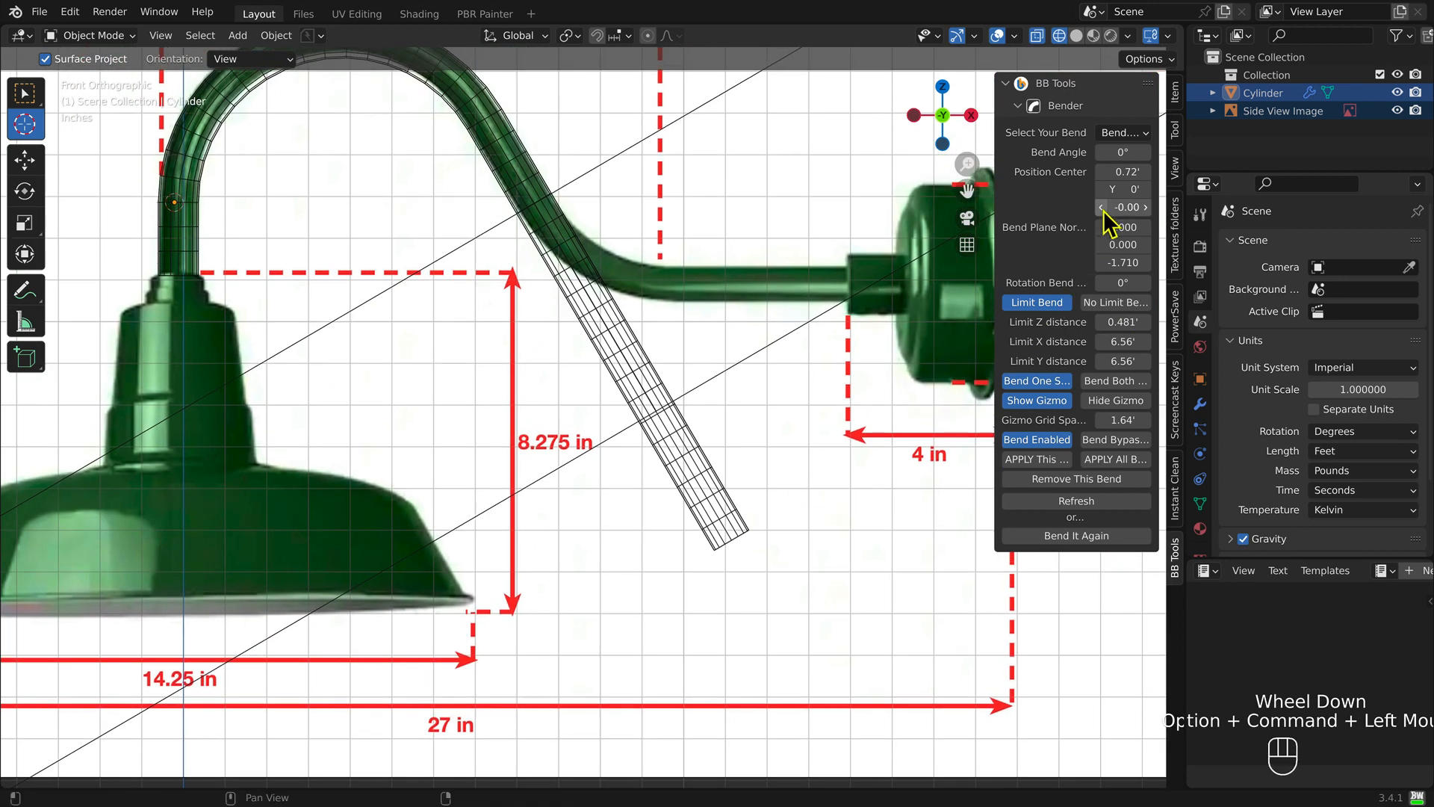
{"action": "left_click_drag", "start_coordinate": [1134, 154], "coordinate": [1082, 154]}
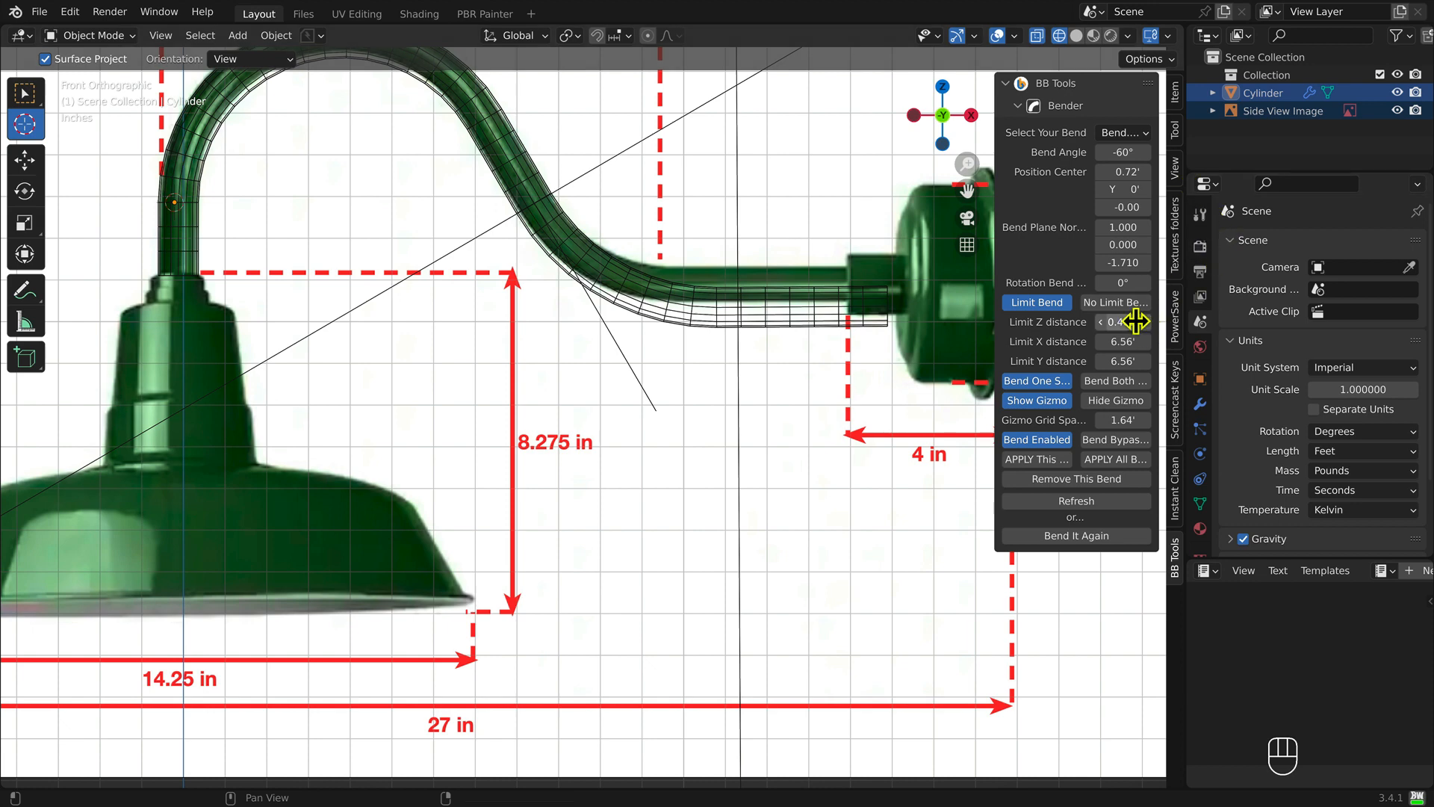
{"action": "left_click_drag", "start_coordinate": [1135, 321], "coordinate": [1128, 321], "text": "shift"}
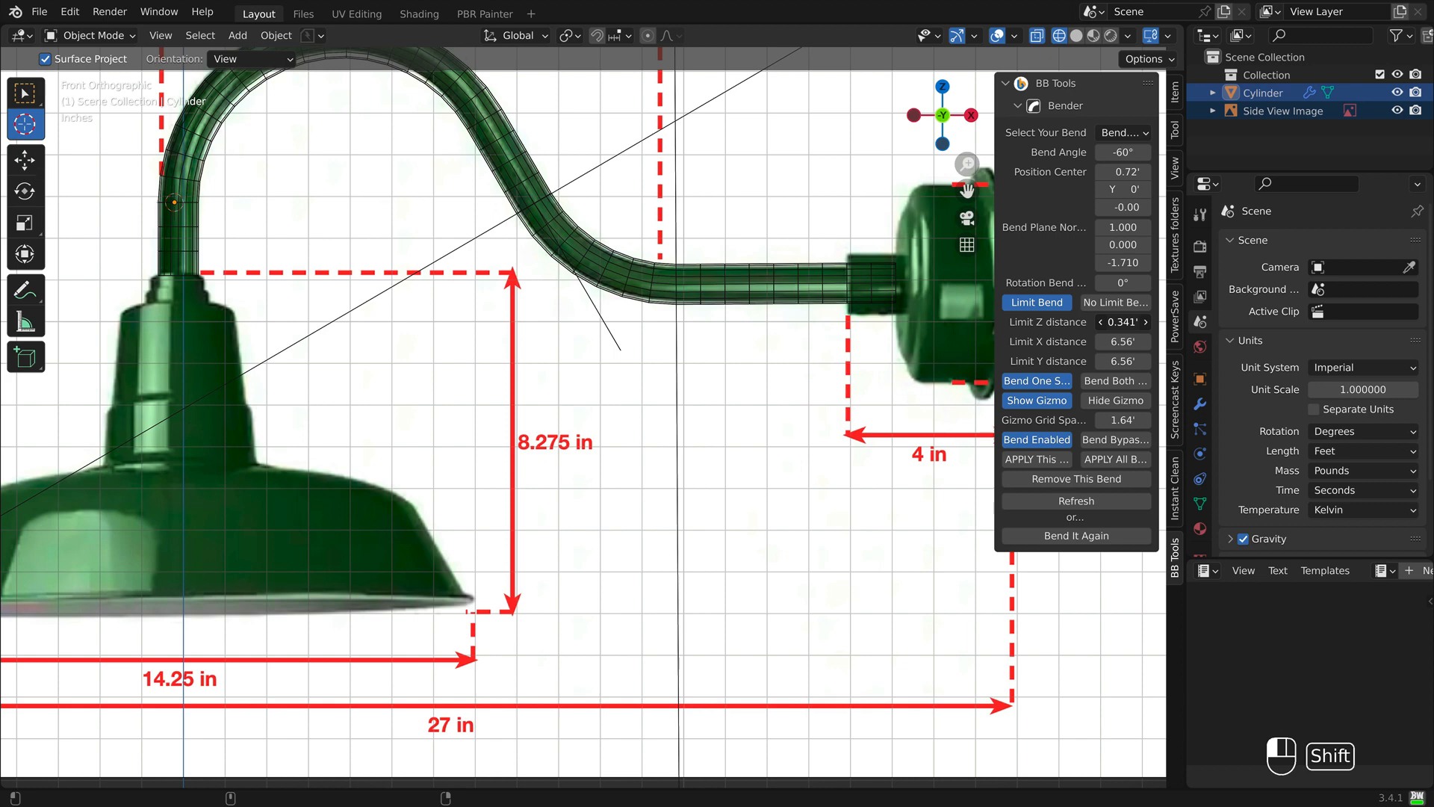
{"action": "left_click_drag", "start_coordinate": [1135, 321], "coordinate": [1135, 321], "text": "shift"}
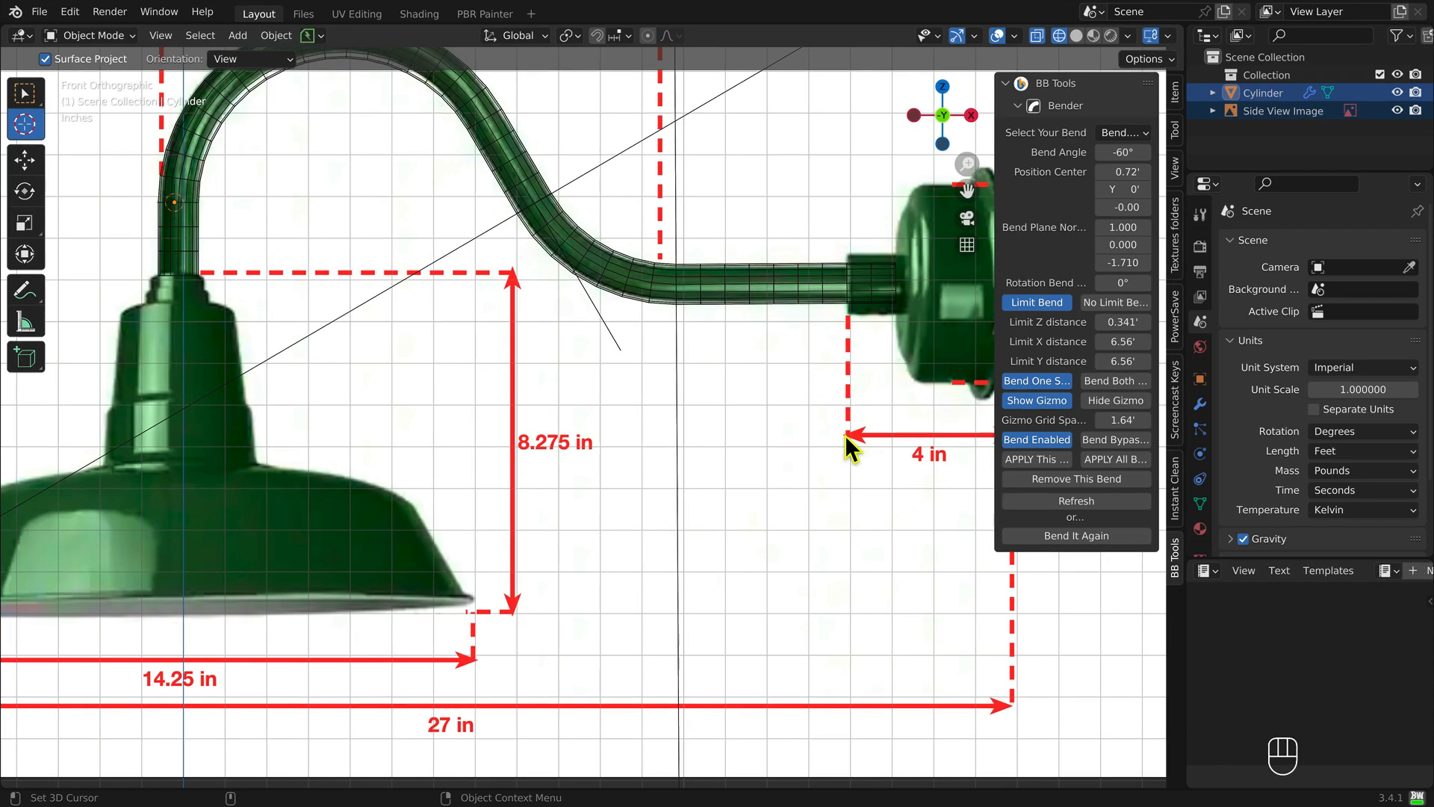
Step: Apply all bends to the cylinder and switch the viewport to solid shading with the whole reference lamp in view
{"action": "left_click", "coordinate": [1141, 460]}
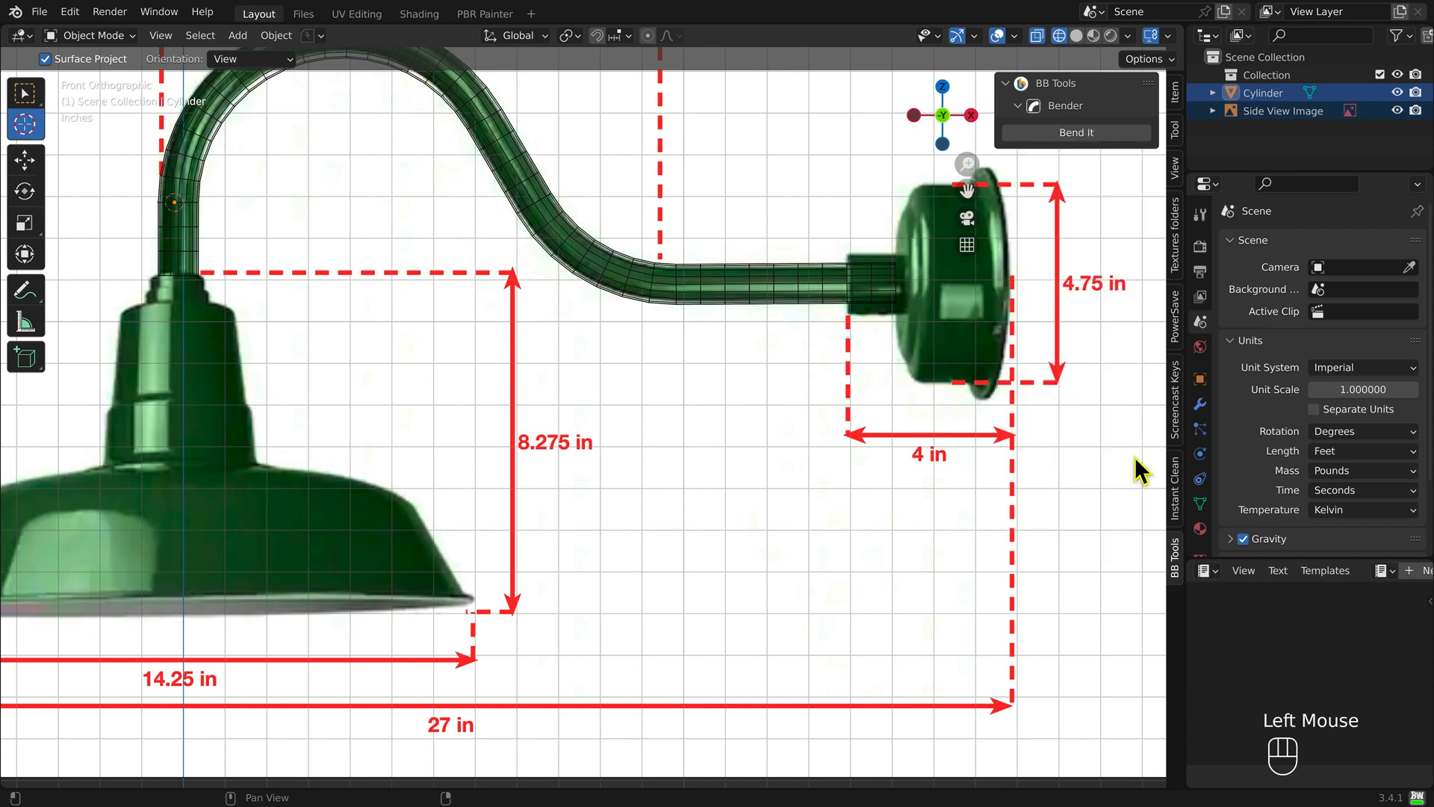
{"action": "scroll", "coordinate": [756, 511], "scroll_direction": "down", "scroll_amount": 2}
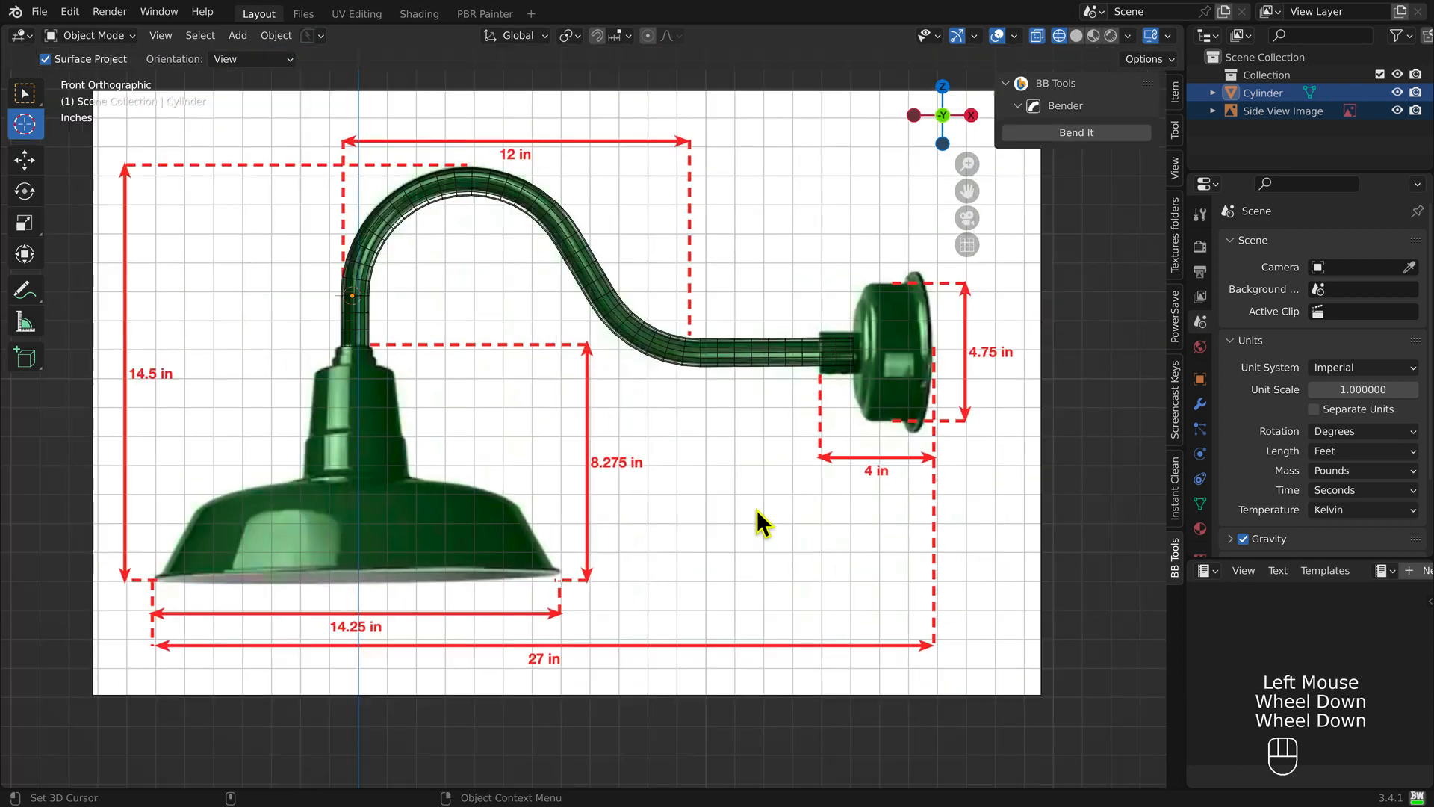
{"action": "key", "text": "shift+z"}
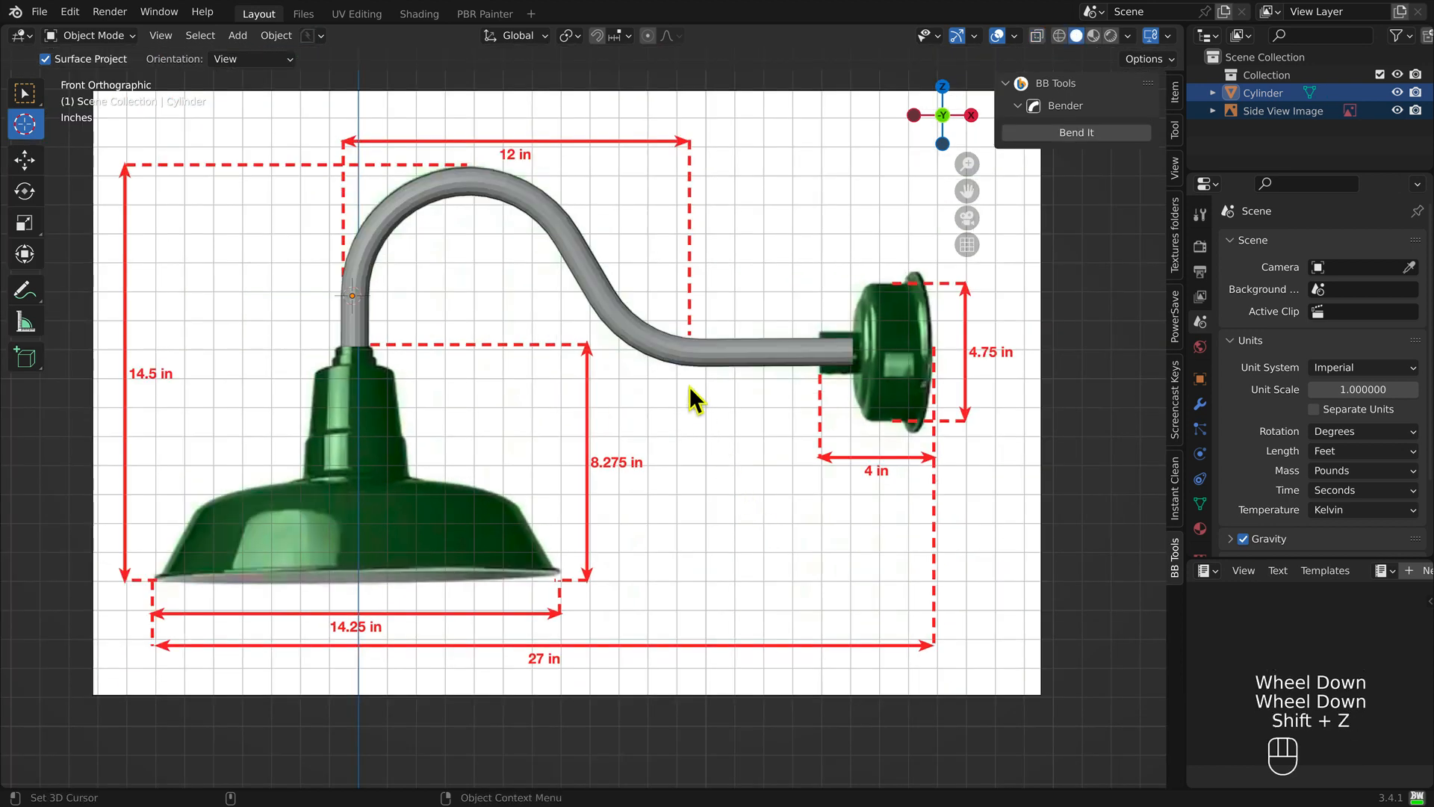
{"action": "left_click_drag", "start_coordinate": [689, 392], "coordinate": [679, 415], "text": "alt+super"}
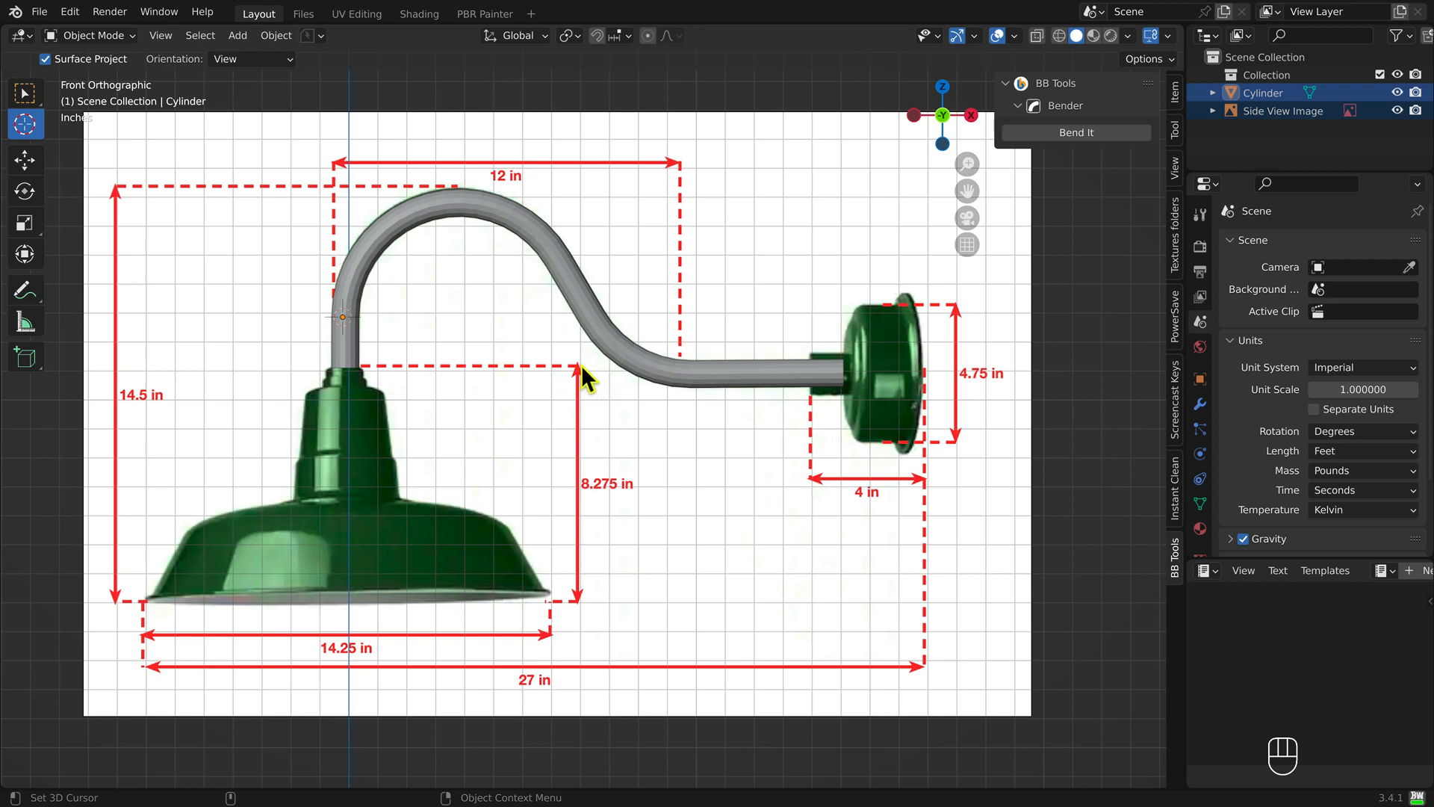
{"action": "key", "text": "super"}
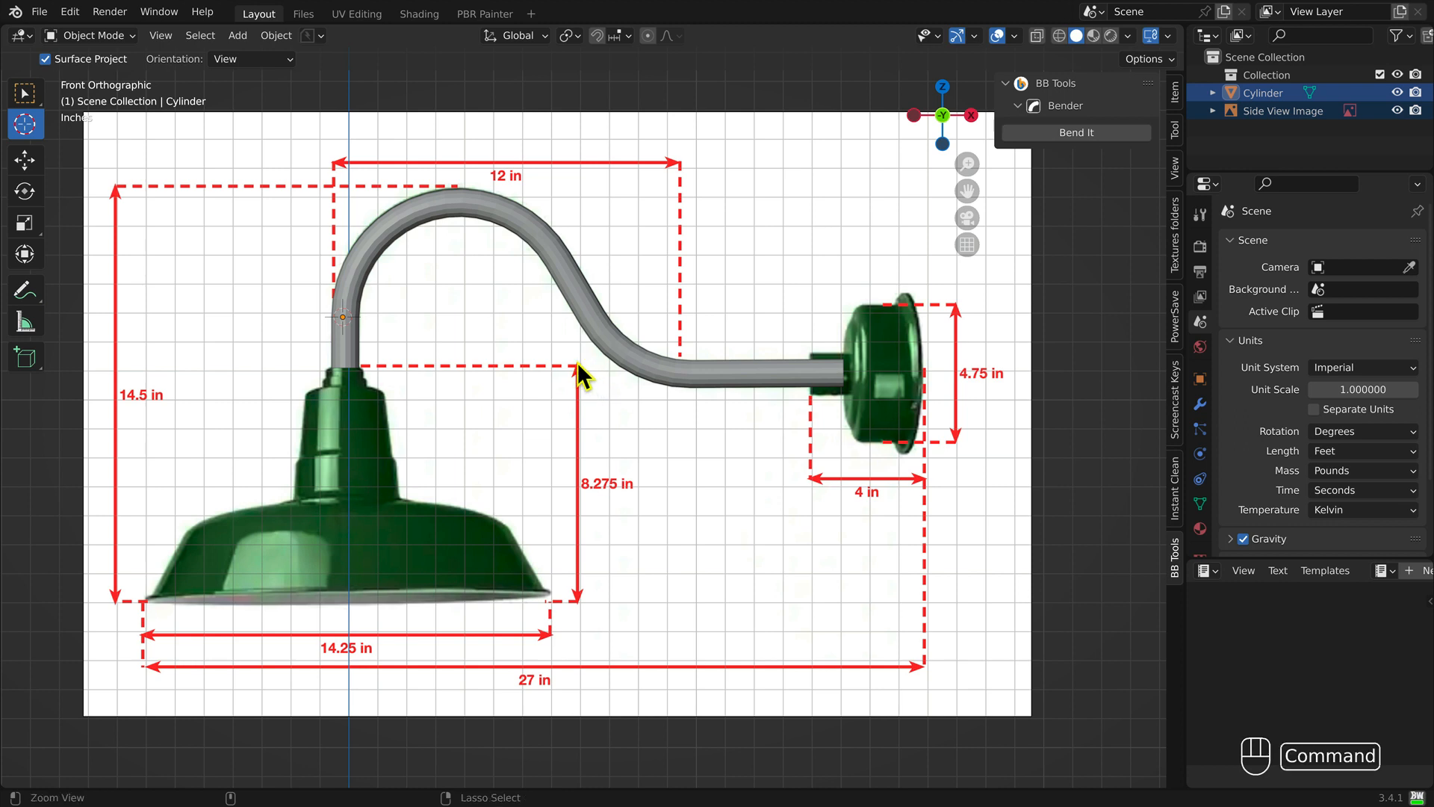